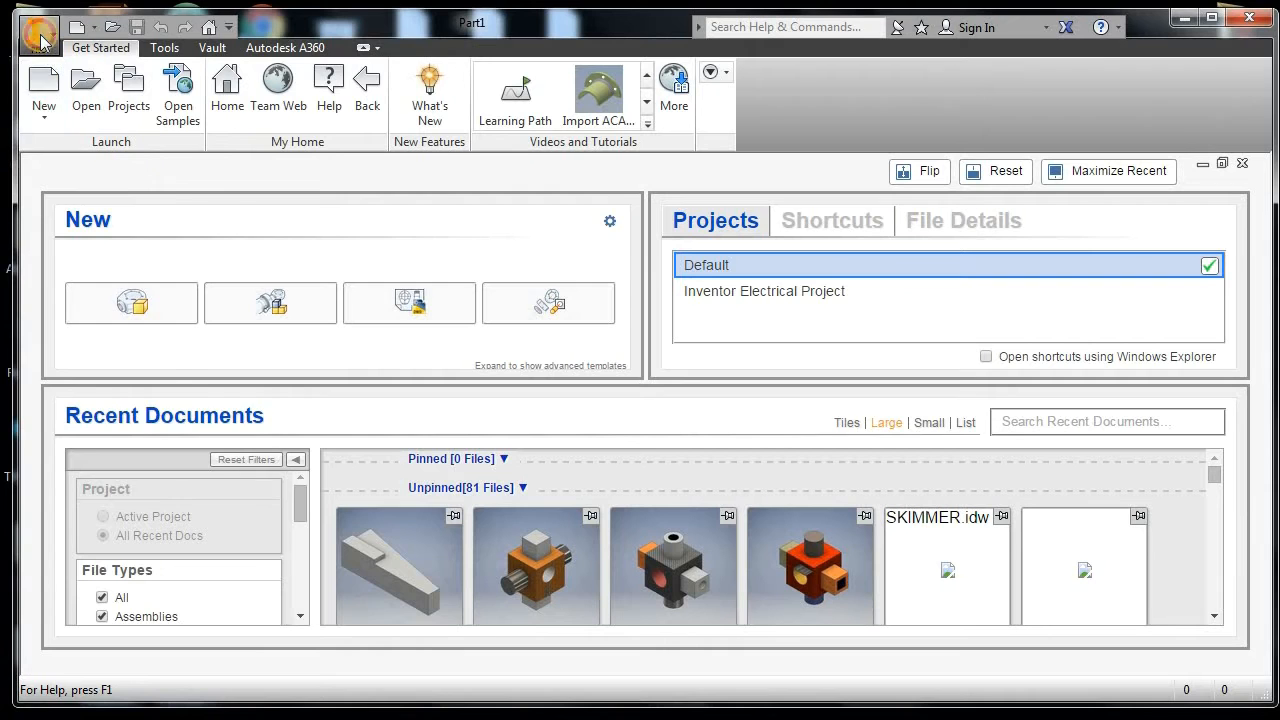
- Create a new part file from the metric Standard (mm).ipt template
{"action": "left_click", "coordinate": [44, 50]}
{"action": "left_click", "coordinate": [80, 104]}
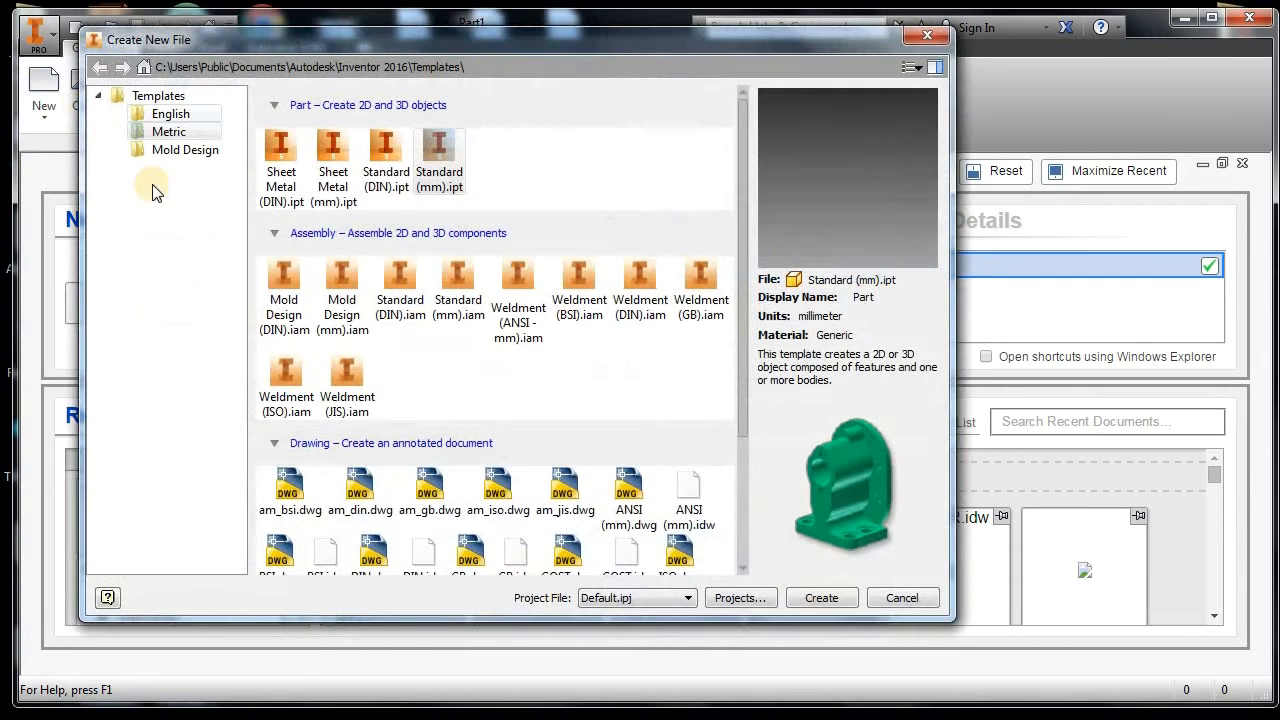
{"action": "left_click", "coordinate": [440, 165]}
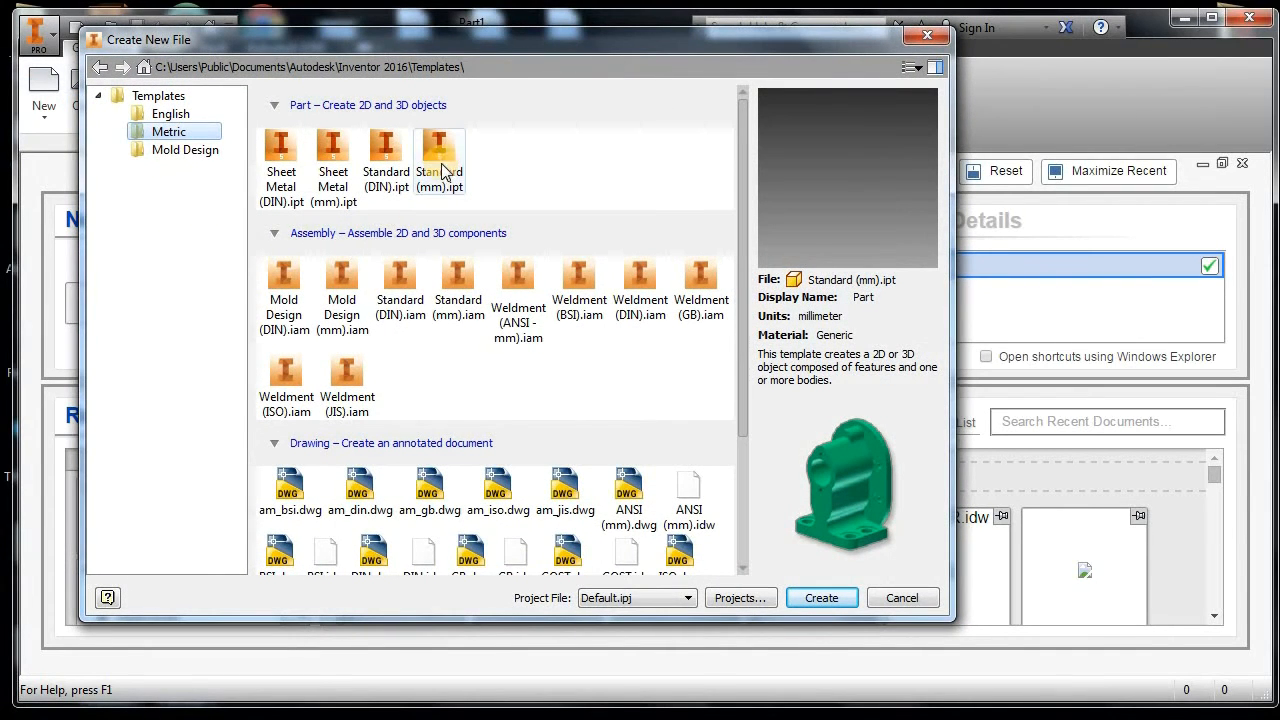
{"action": "left_click", "coordinate": [822, 596]}
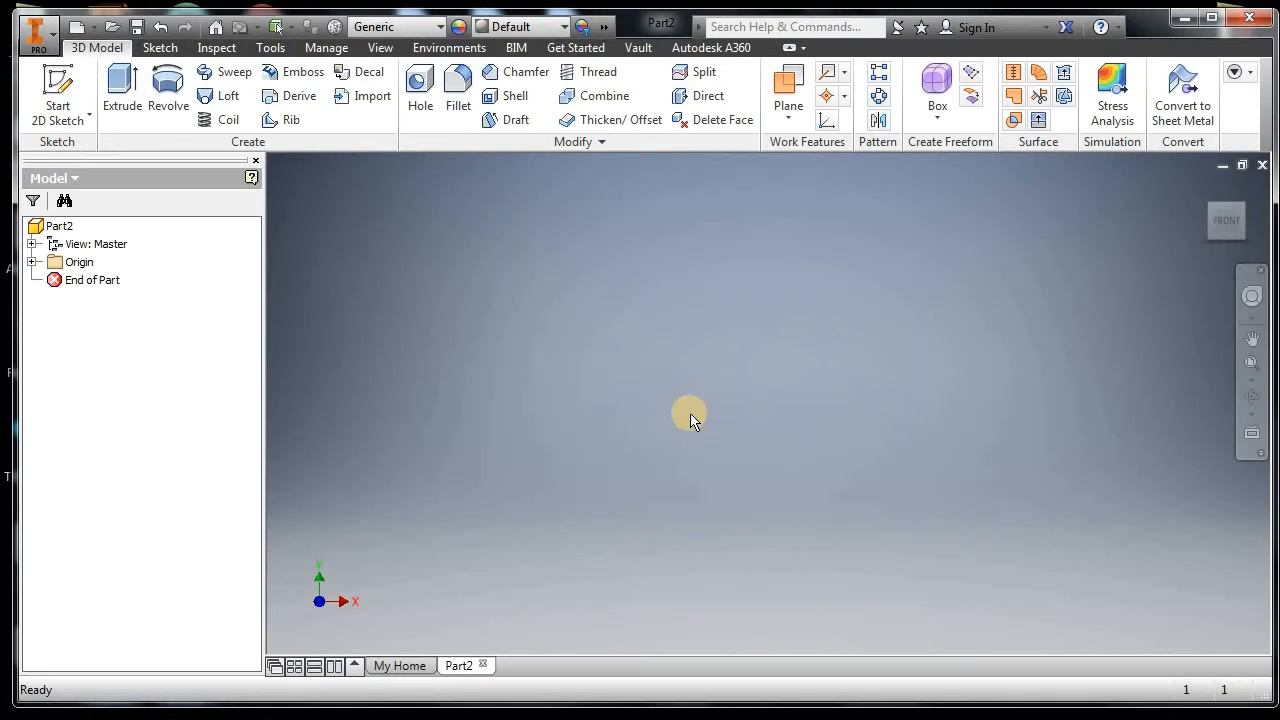
- Sketch a closed four-sided profile from the origin on the XY plane: base about 26 mm, left side about 10 mm, right side about 3 mm
{"action": "left_click", "coordinate": [58, 90]}
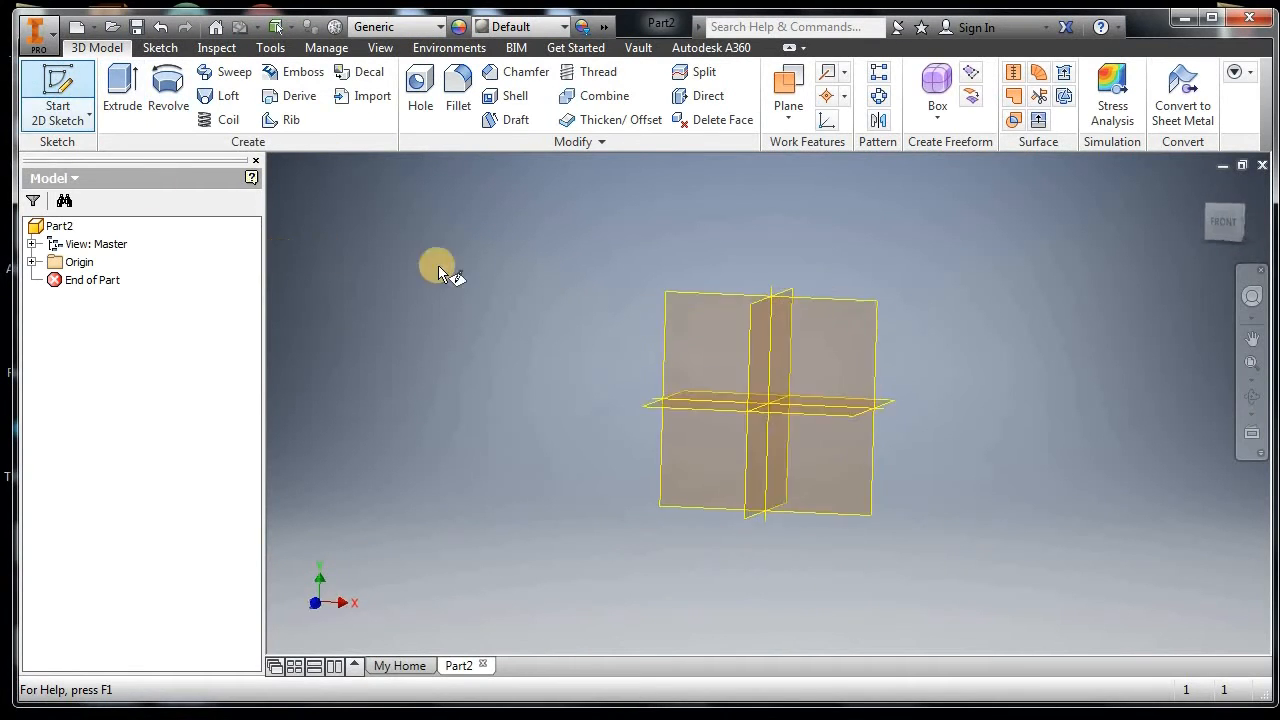
{"action": "left_click", "coordinate": [697, 260]}
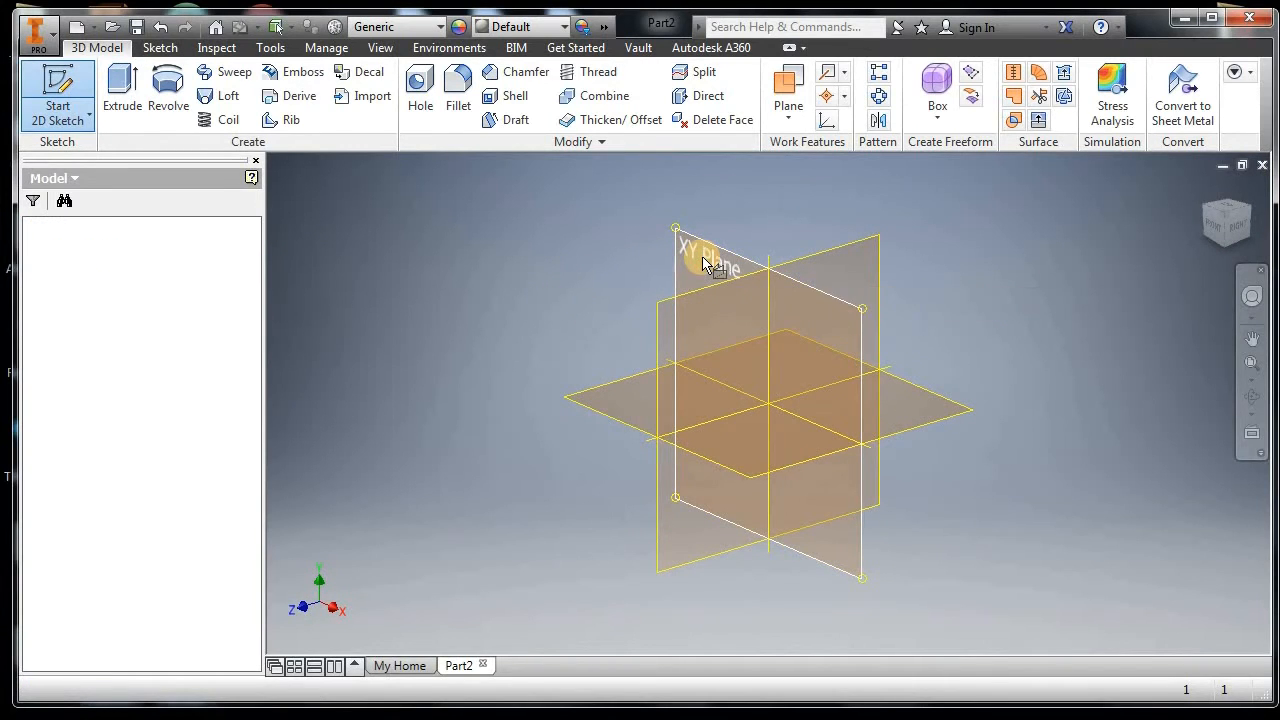
{"action": "left_click", "coordinate": [121, 100]}
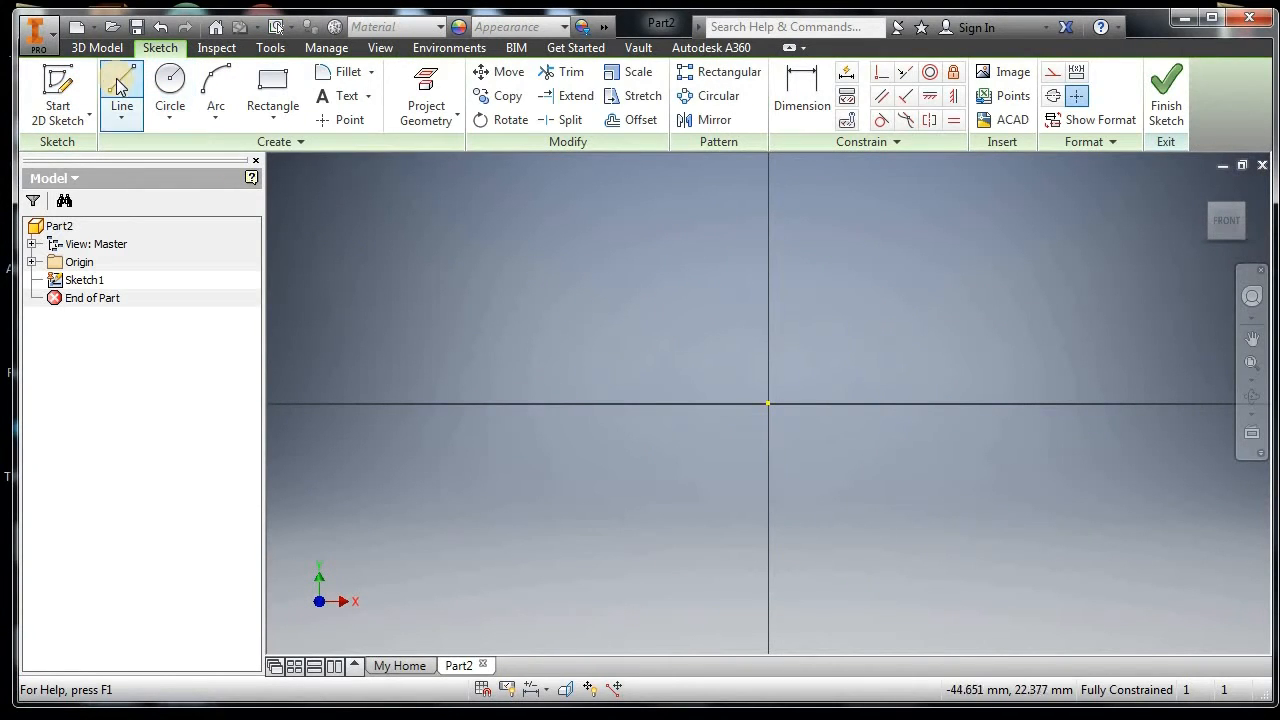
{"action": "left_click", "coordinate": [769, 405]}
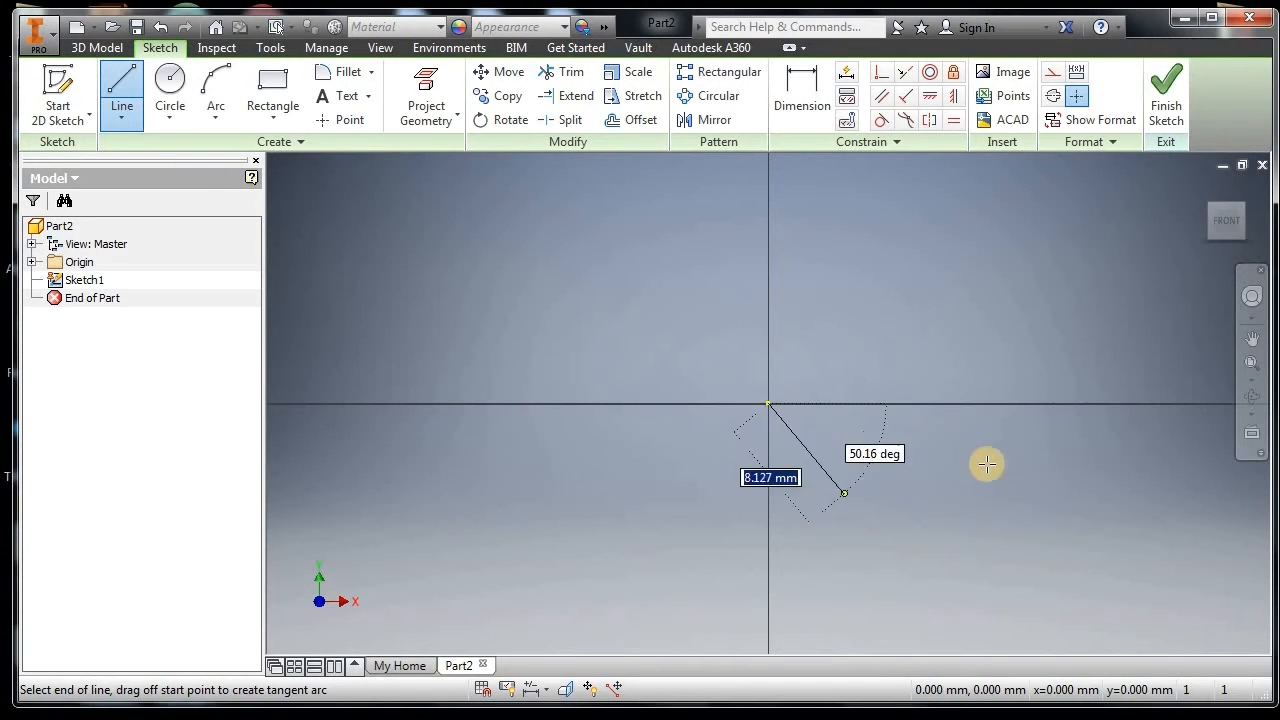
{"action": "left_click", "coordinate": [1149, 405]}
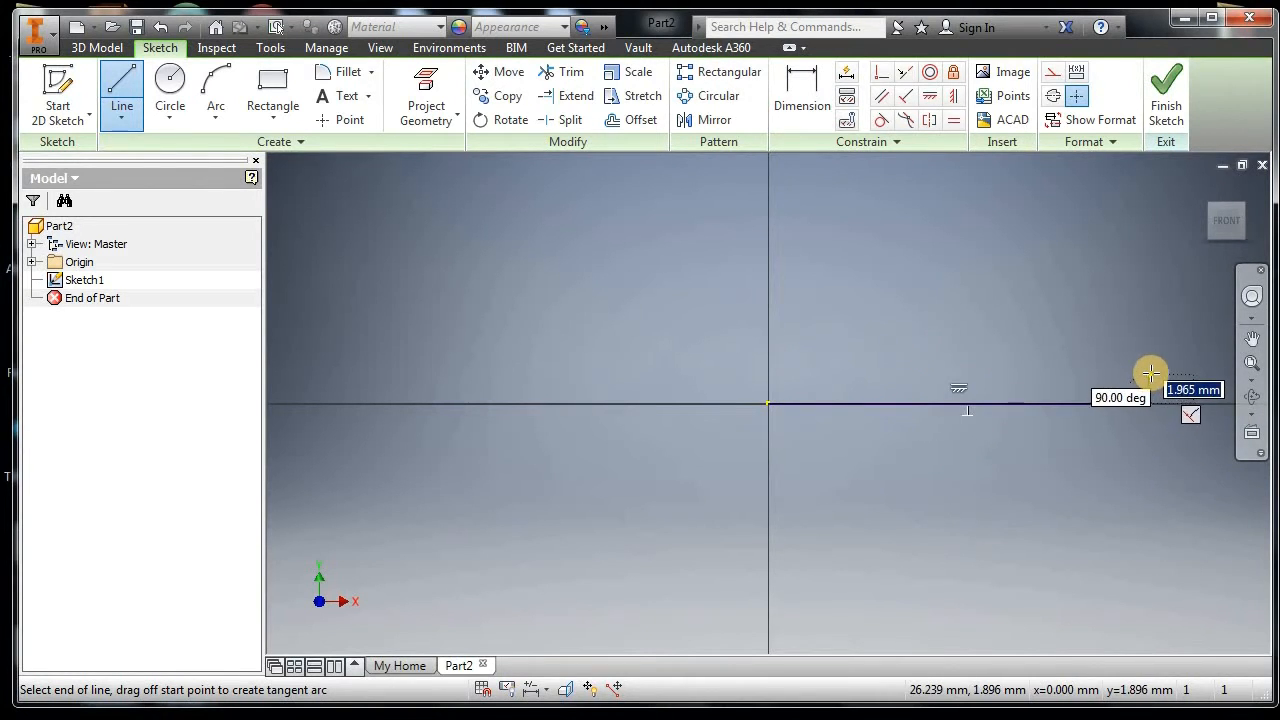
{"action": "left_click", "coordinate": [1150, 366]}
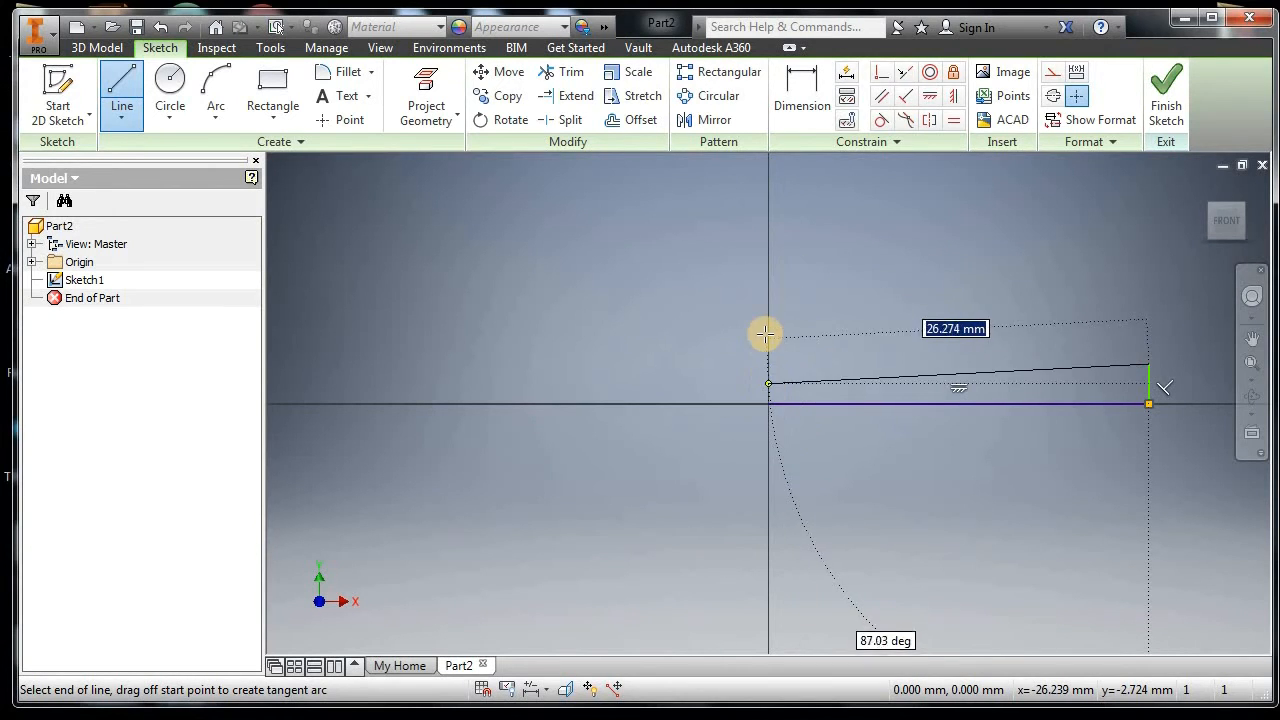
{"action": "left_click", "coordinate": [770, 262]}
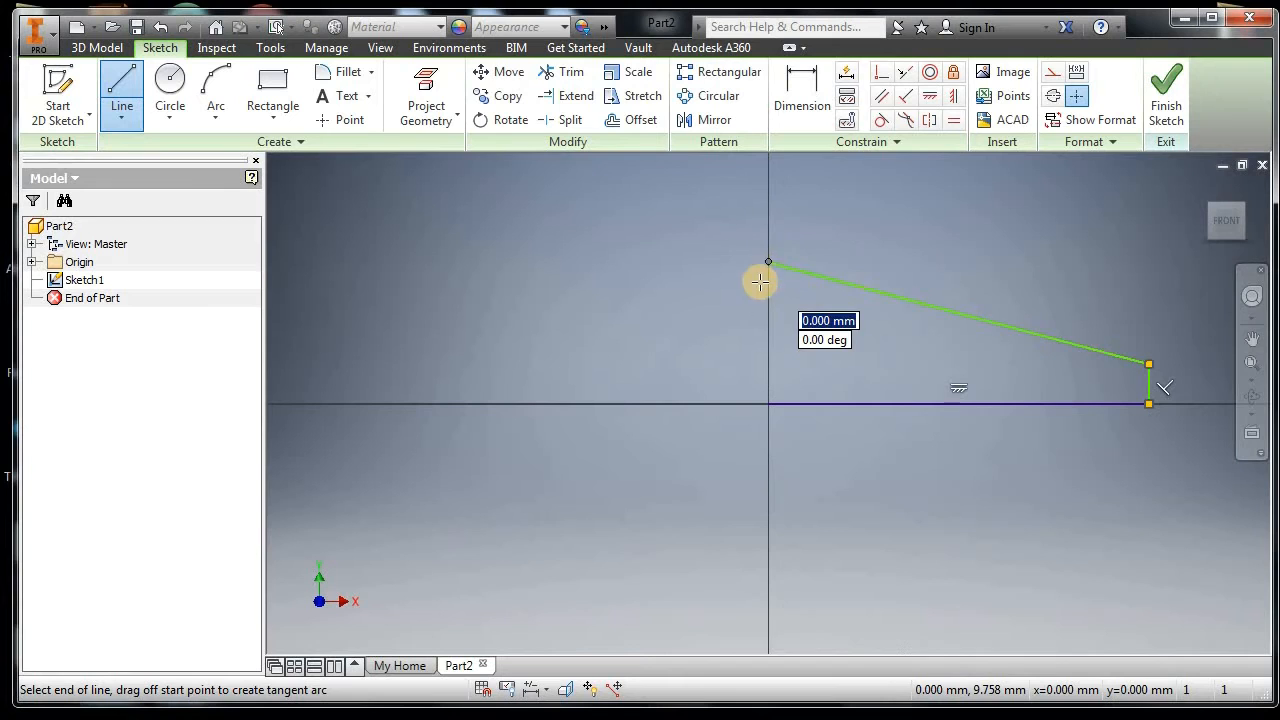
{"action": "left_click", "coordinate": [768, 403]}
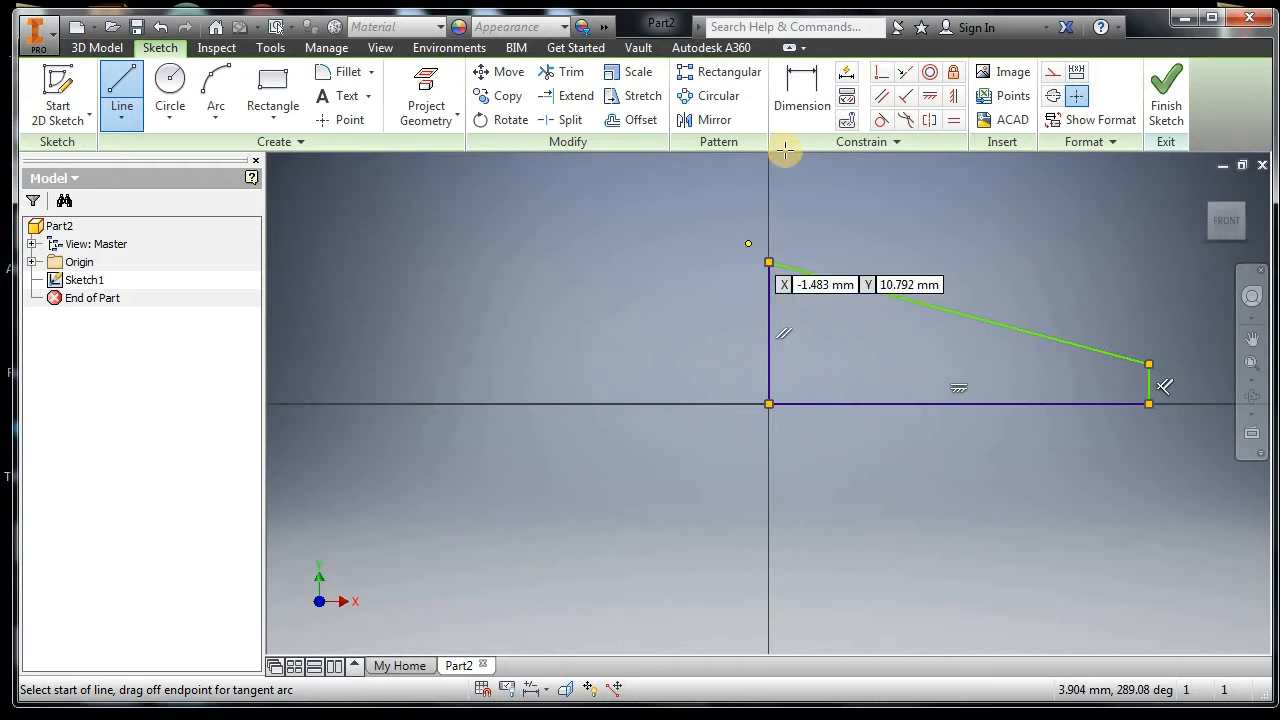
- Dimension the profile's horizontal base line to 600 mm
{"action": "left_click", "coordinate": [802, 98]}
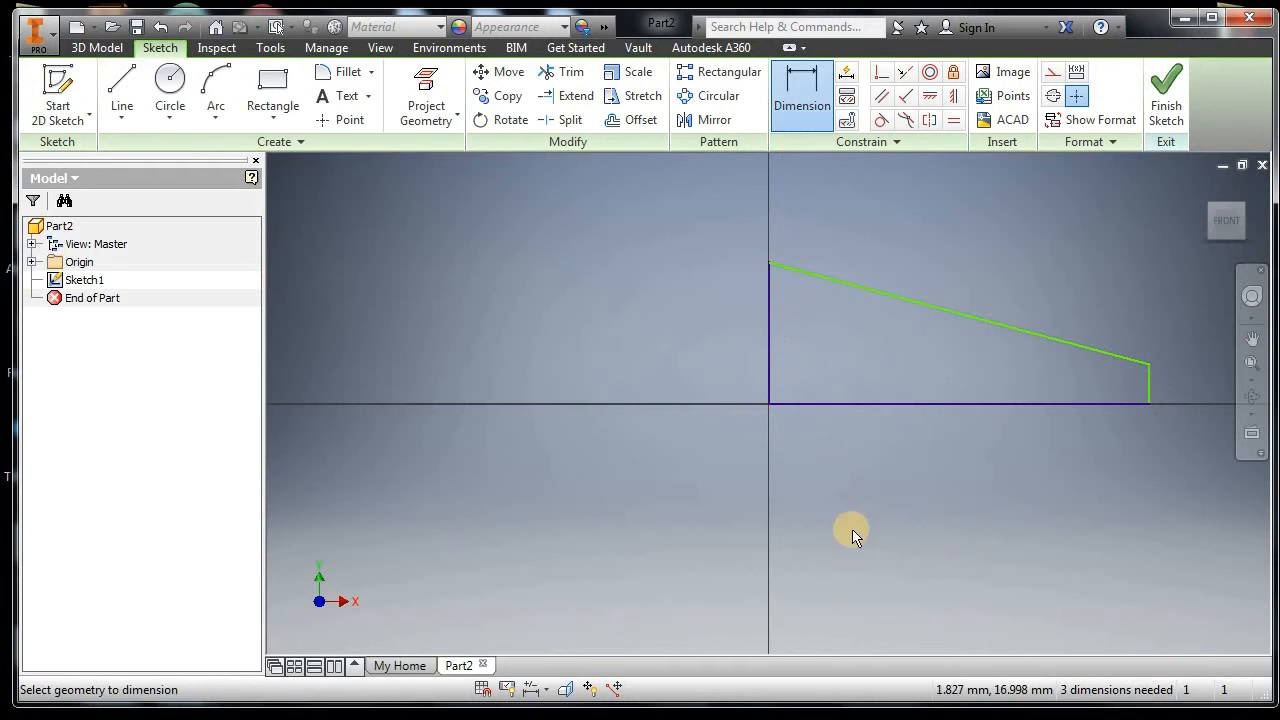
{"action": "left_click", "coordinate": [915, 403]}
{"action": "left_click", "coordinate": [930, 450]}
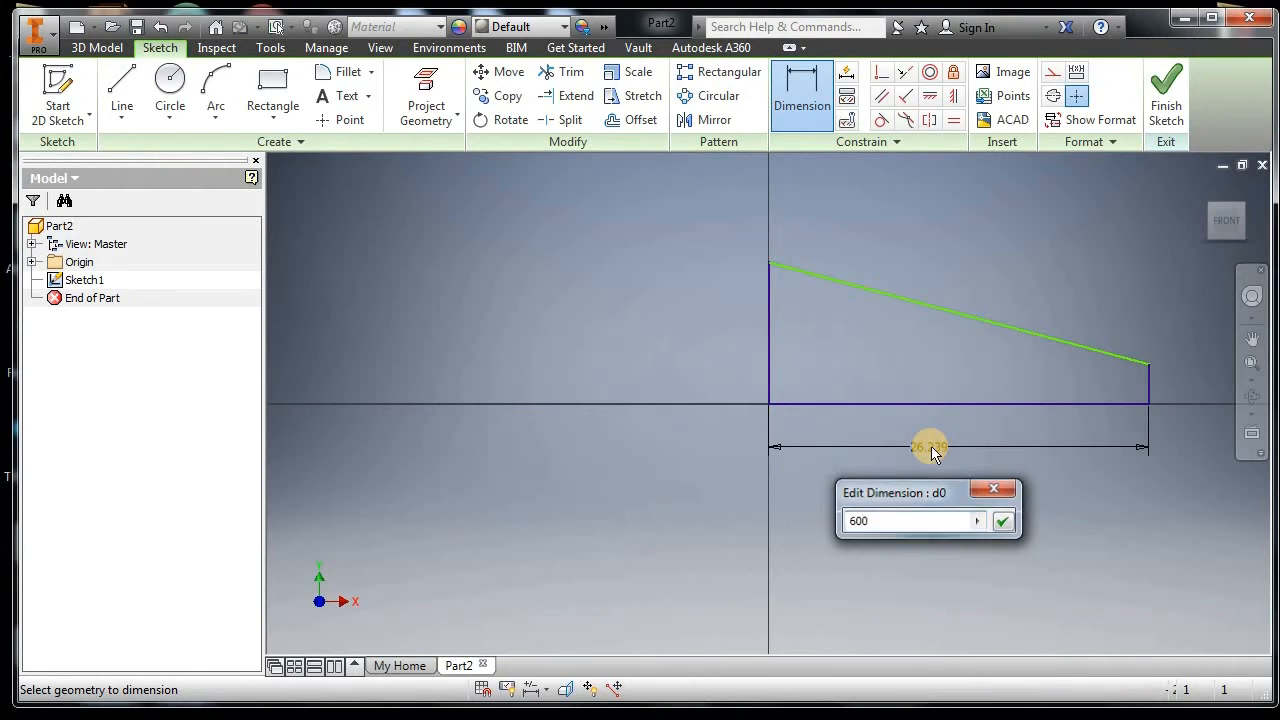
{"action": "key", "text": "Return"}
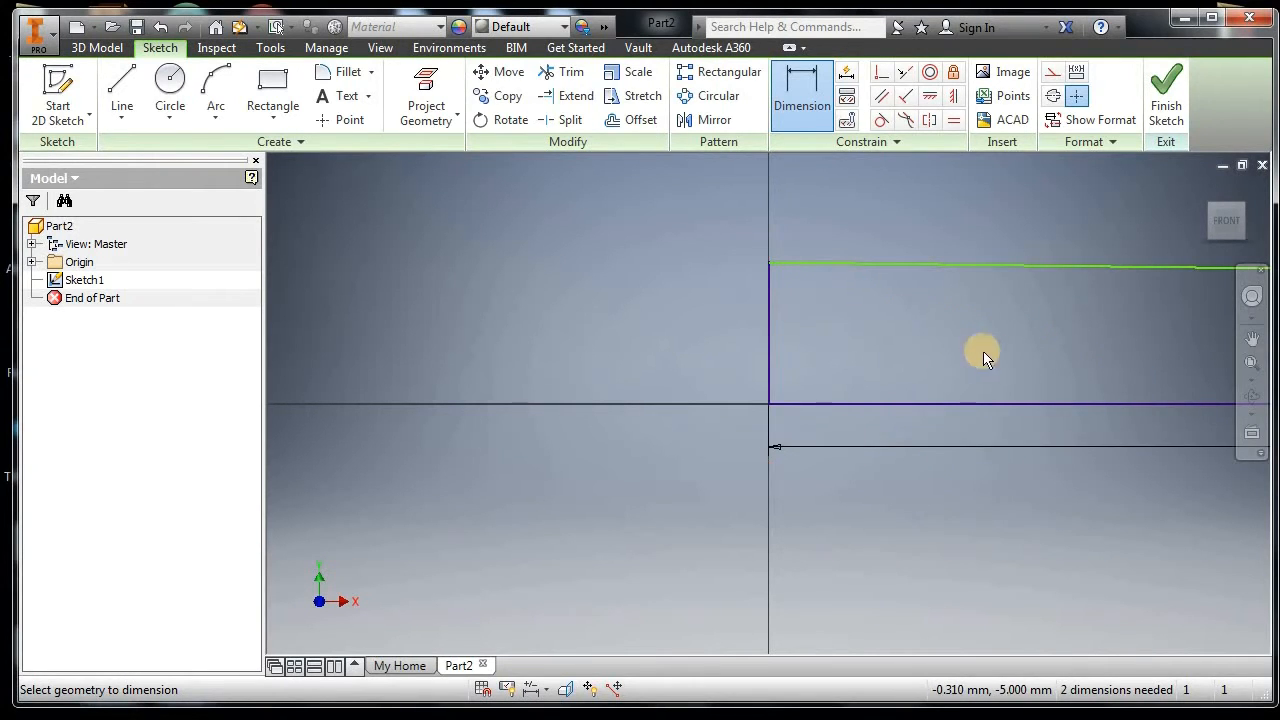
- Dimension the profile's left vertical edge at the origin to 200 mm
{"action": "mouse_move", "coordinate": [1225, 243]}
{"action": "left_click", "coordinate": [1228, 221]}
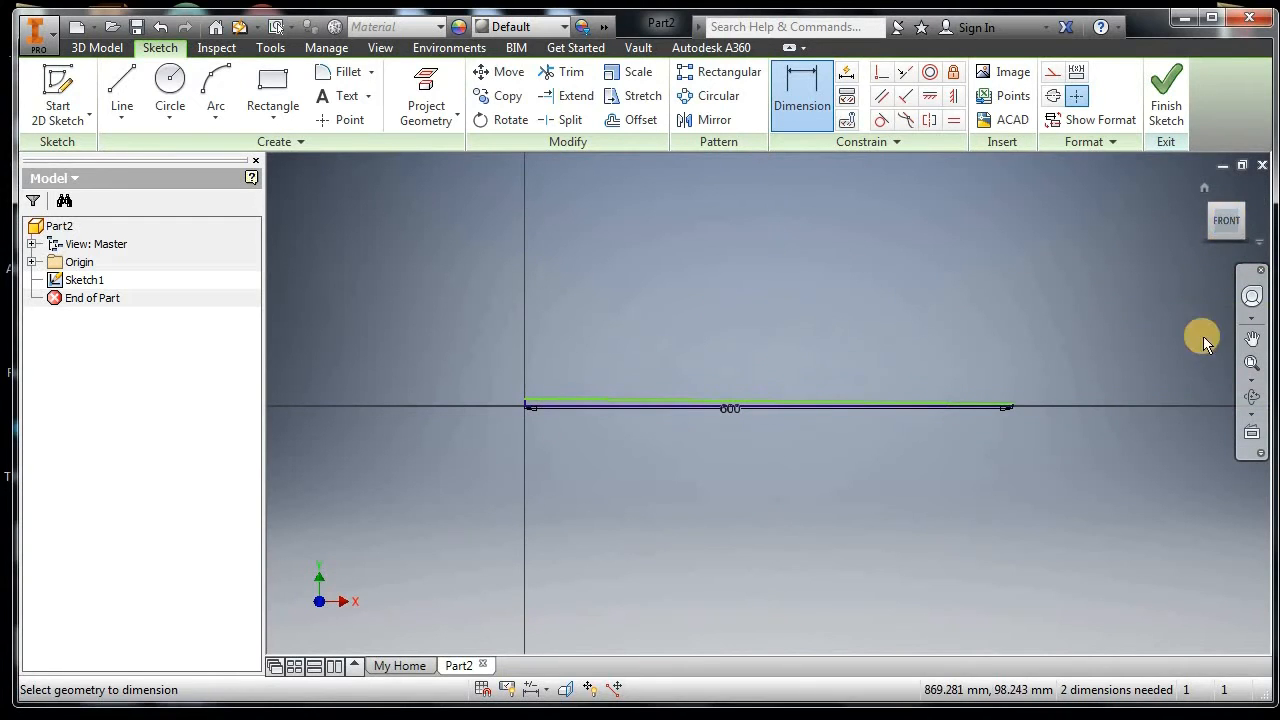
{"action": "left_click", "coordinate": [1249, 368]}
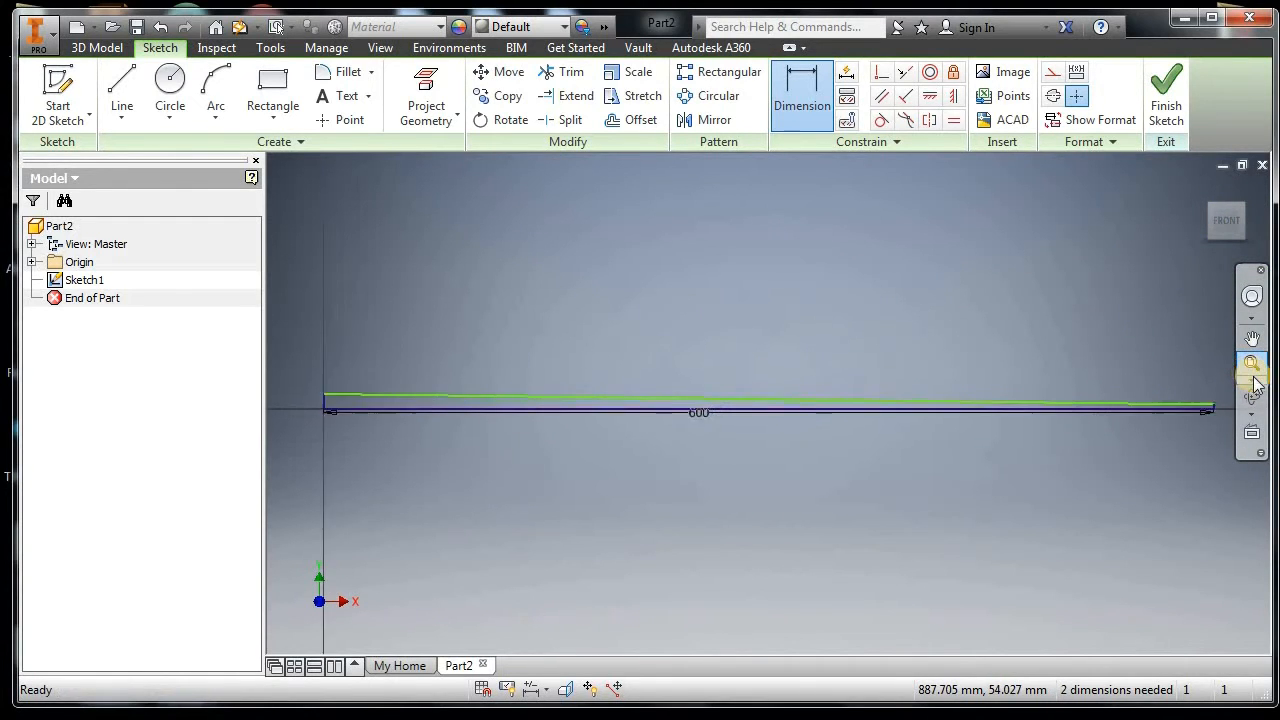
{"action": "left_click", "coordinate": [1253, 381]}
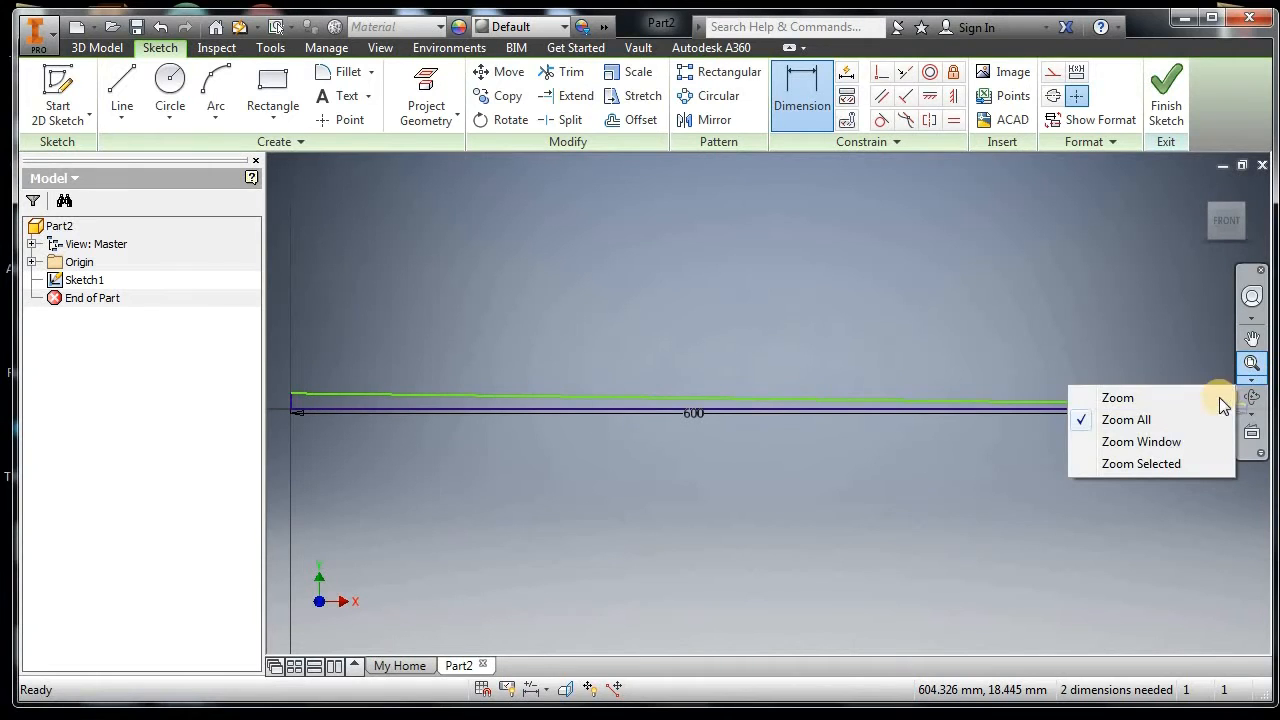
{"action": "left_click", "coordinate": [1172, 442]}
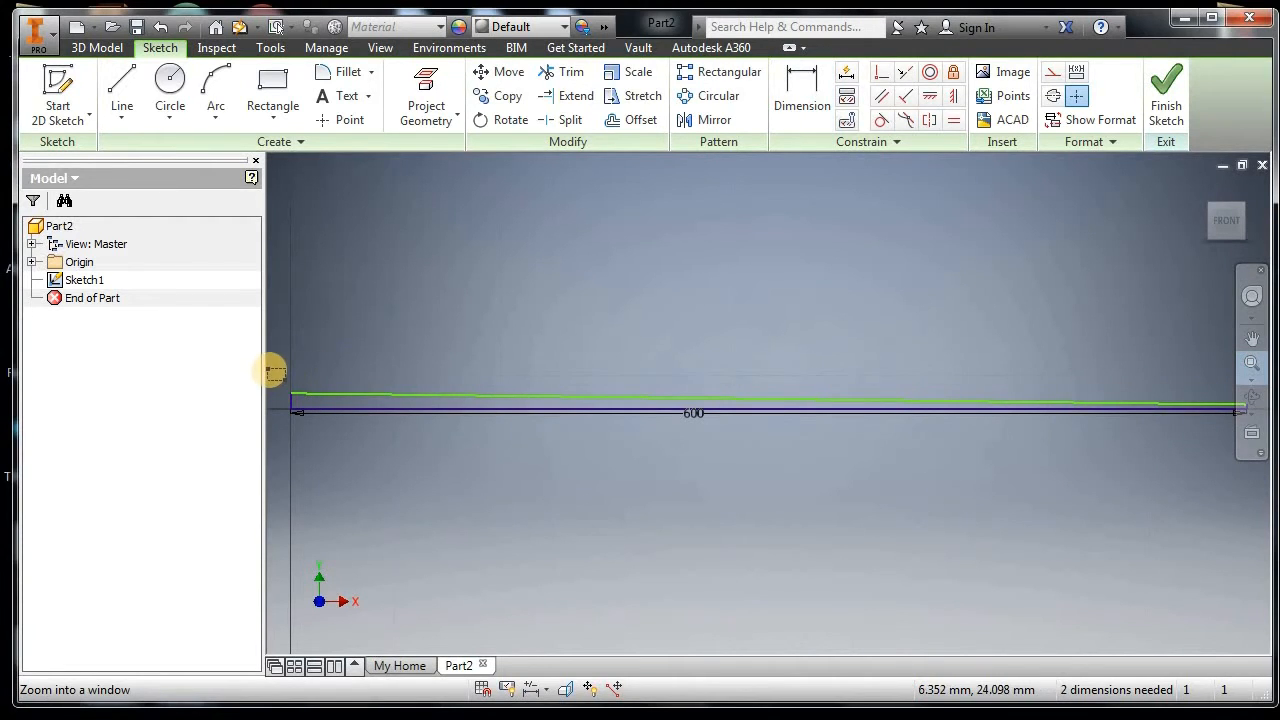
{"action": "left_click", "coordinate": [349, 434]}
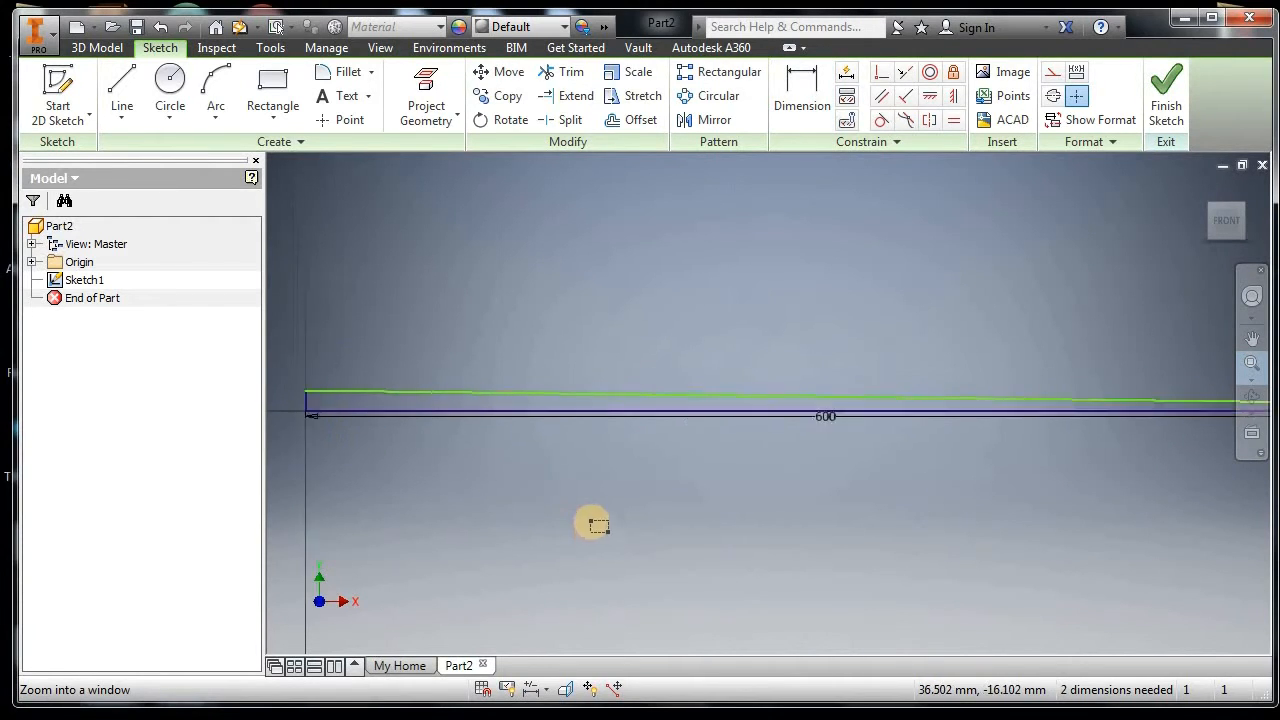
{"action": "left_click", "coordinate": [784, 120]}
{"action": "left_click", "coordinate": [624, 401]}
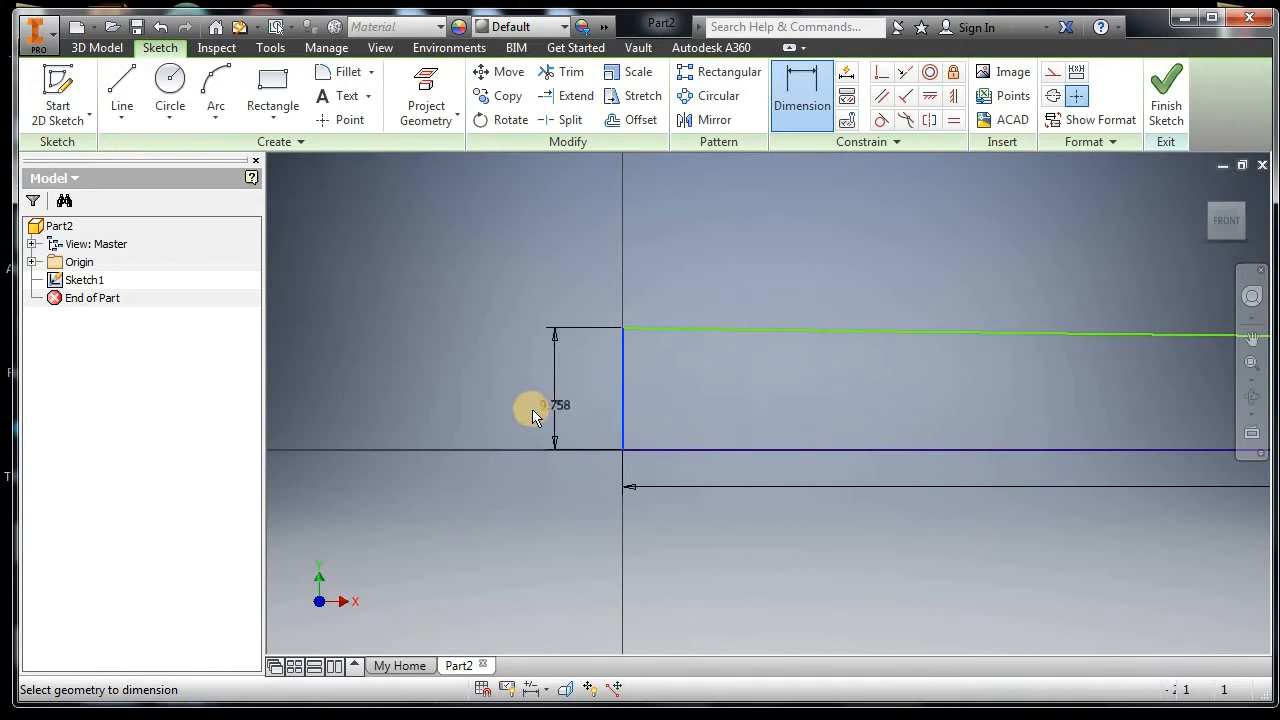
{"action": "left_click", "coordinate": [530, 408]}
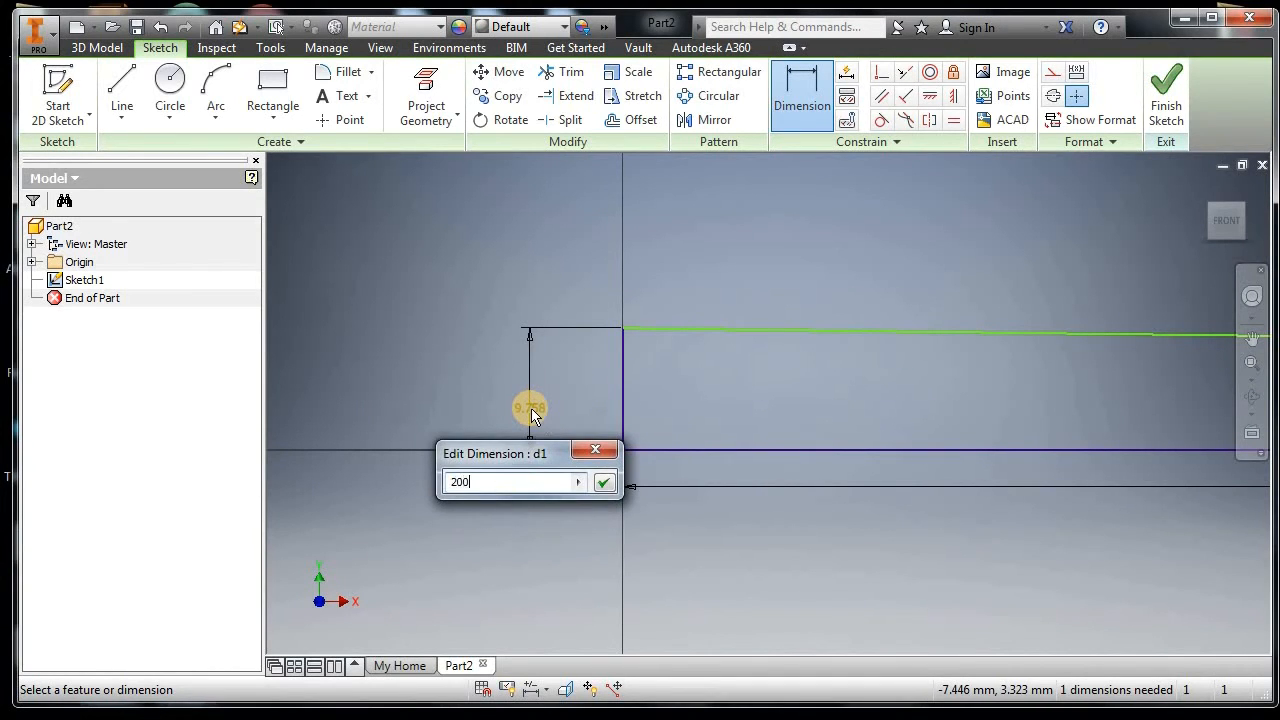
{"action": "type", "text": "200"}
{"action": "key", "text": "Return"}
- Dimension the profile's short right vertical edge to 75 mm
{"action": "left_click", "coordinate": [1226, 222]}
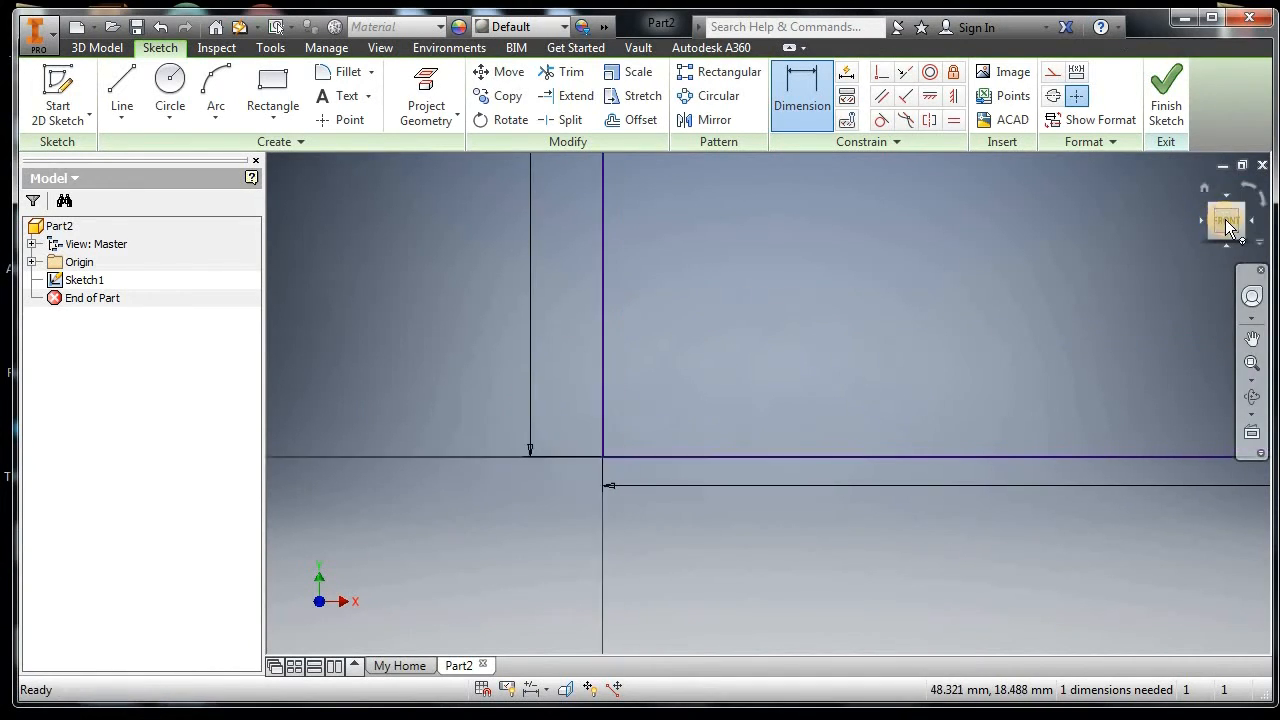
{"action": "left_click", "coordinate": [1253, 366]}
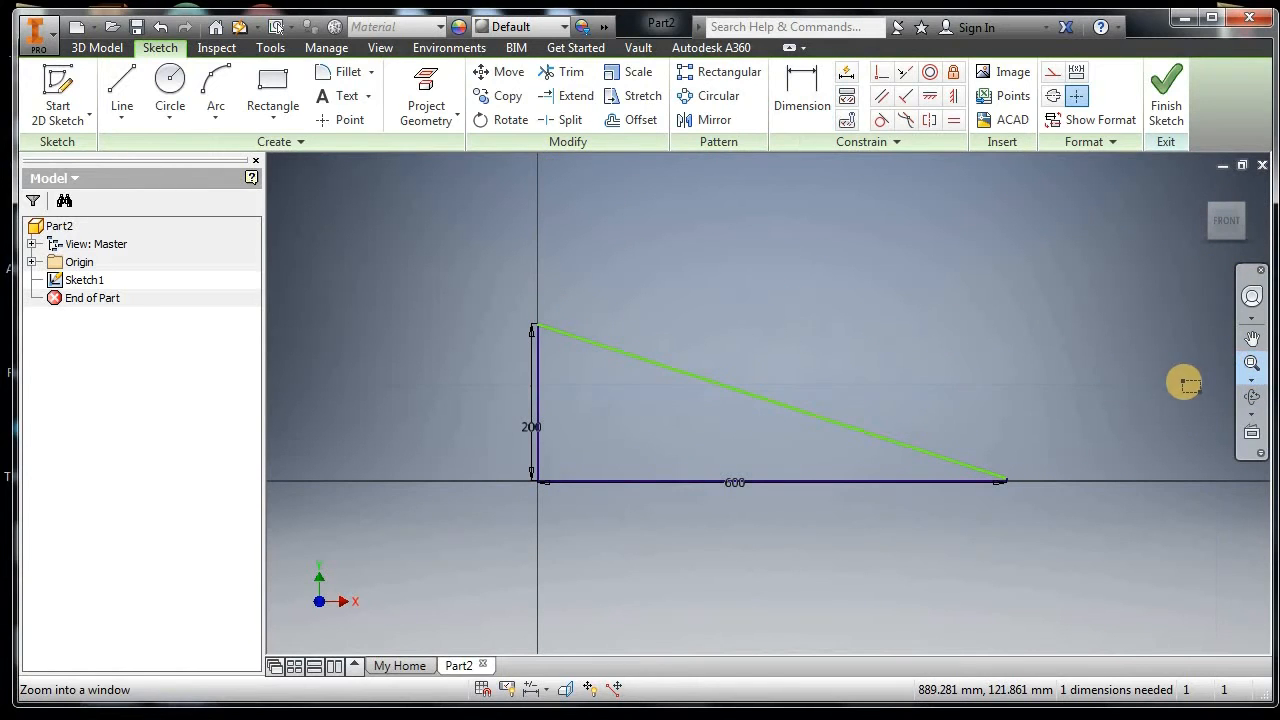
{"action": "left_click_drag", "start_coordinate": [974, 437], "coordinate": [1056, 533]}
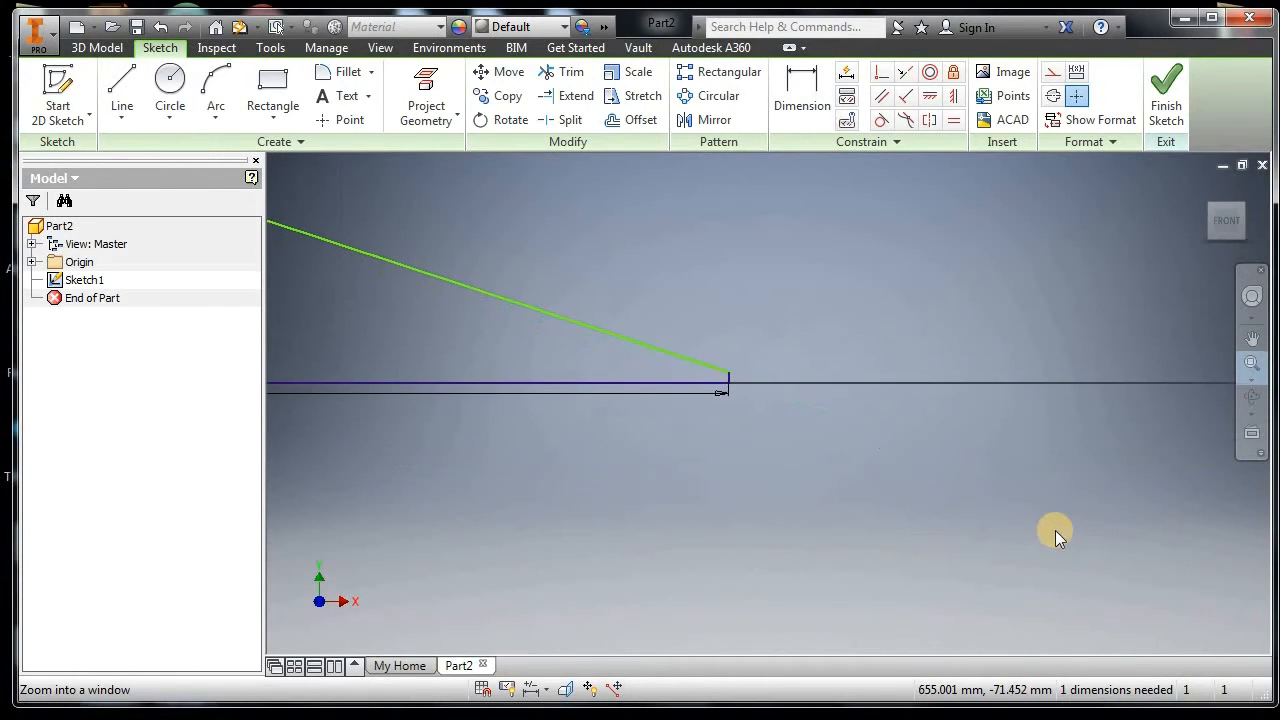
{"action": "left_click", "coordinate": [1252, 362]}
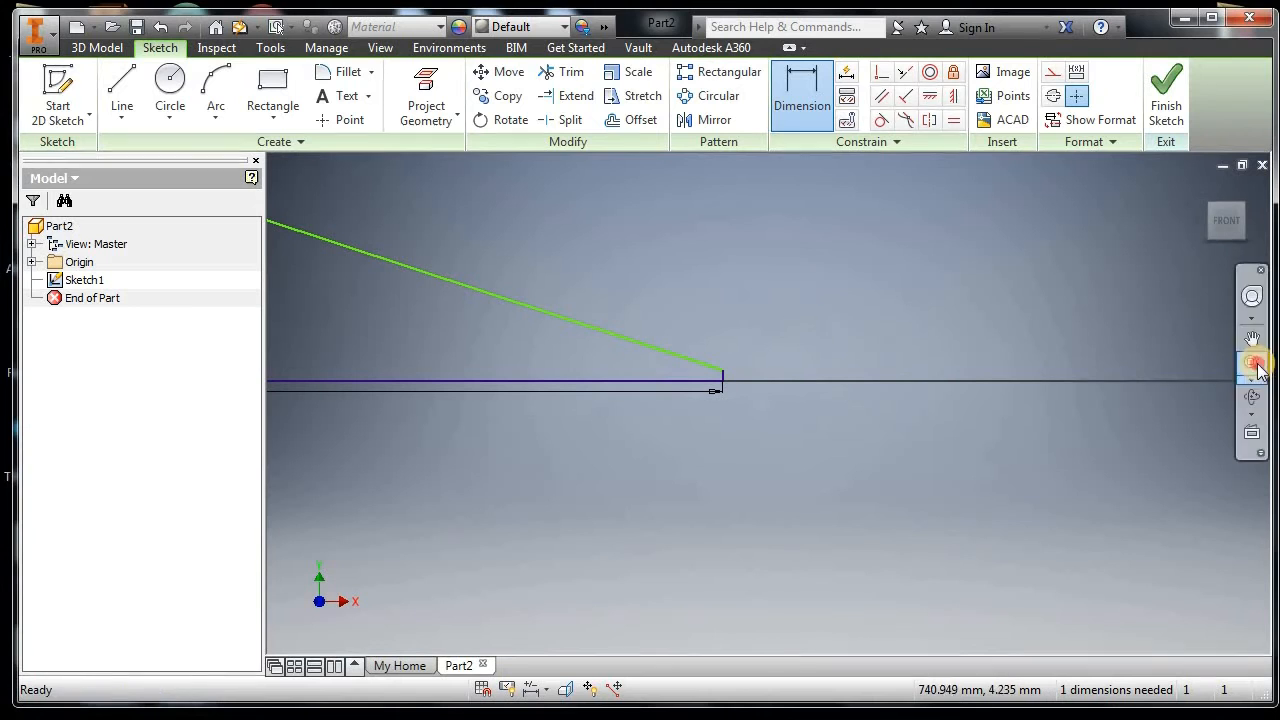
{"action": "left_click_drag", "start_coordinate": [770, 418], "coordinate": [774, 420]}
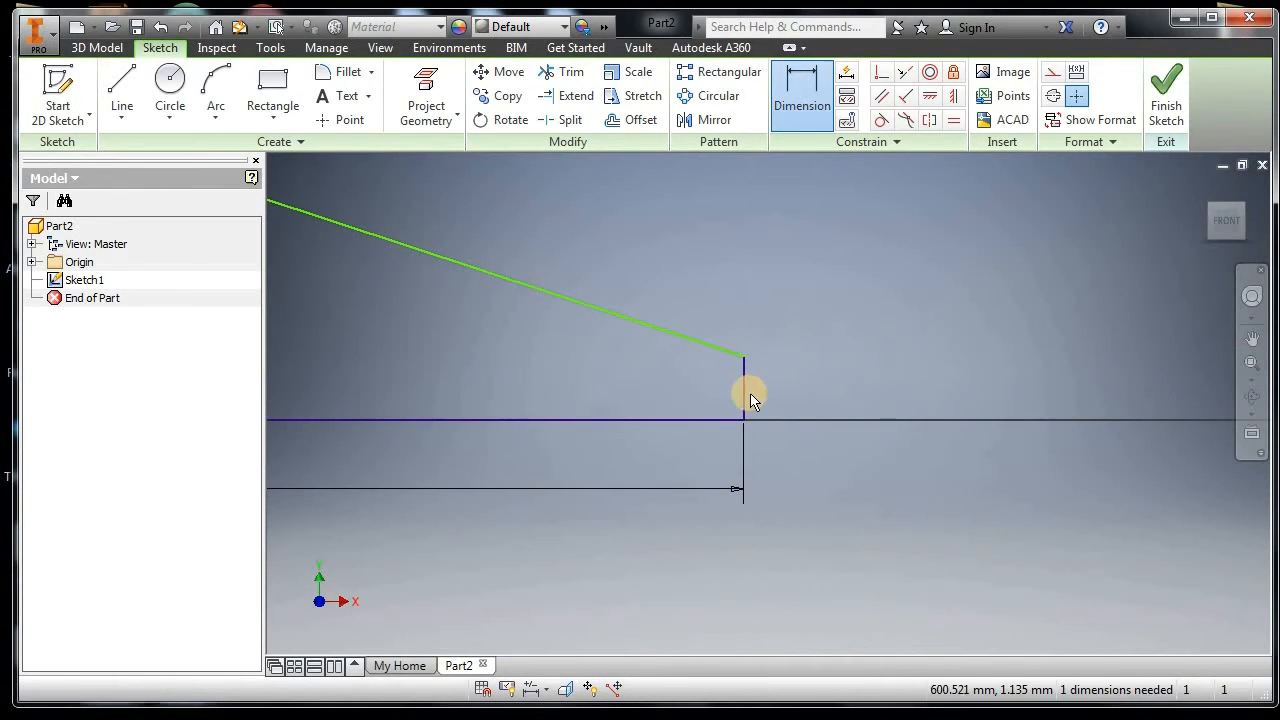
{"action": "left_click", "coordinate": [747, 388]}
{"action": "left_click", "coordinate": [786, 384]}
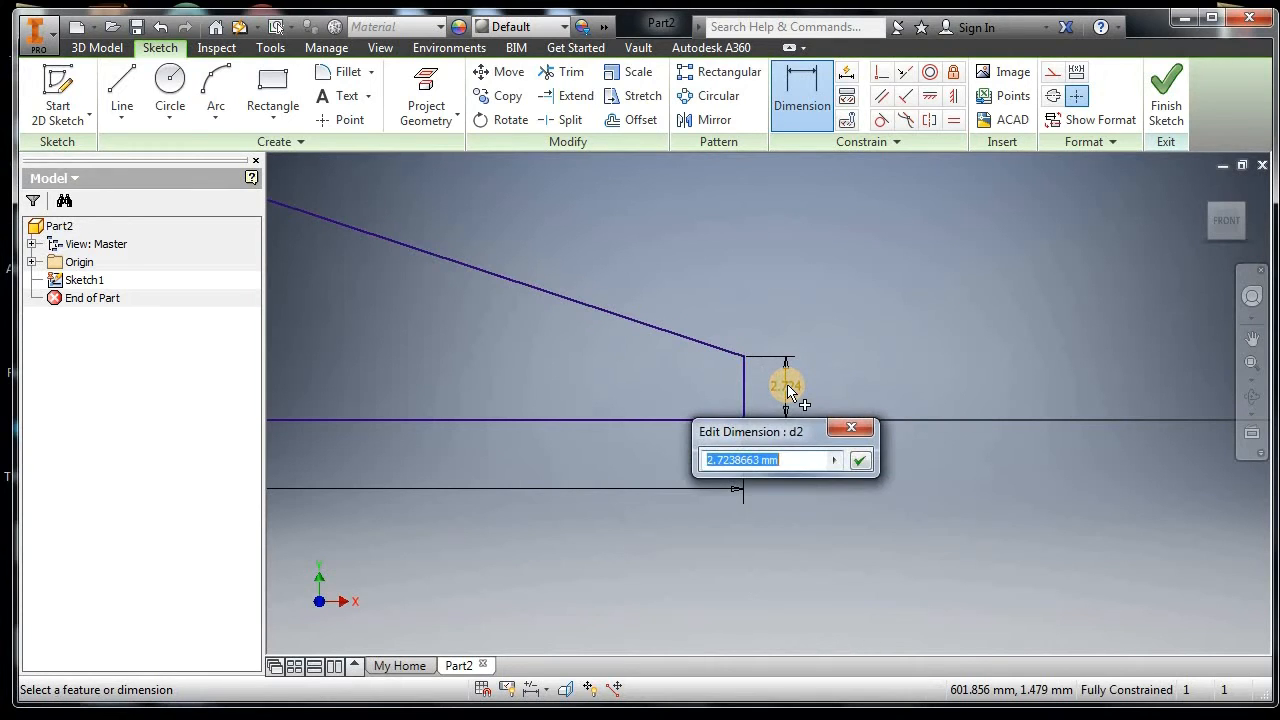
{"action": "type", "text": "75"}
{"action": "key", "text": "Return"}
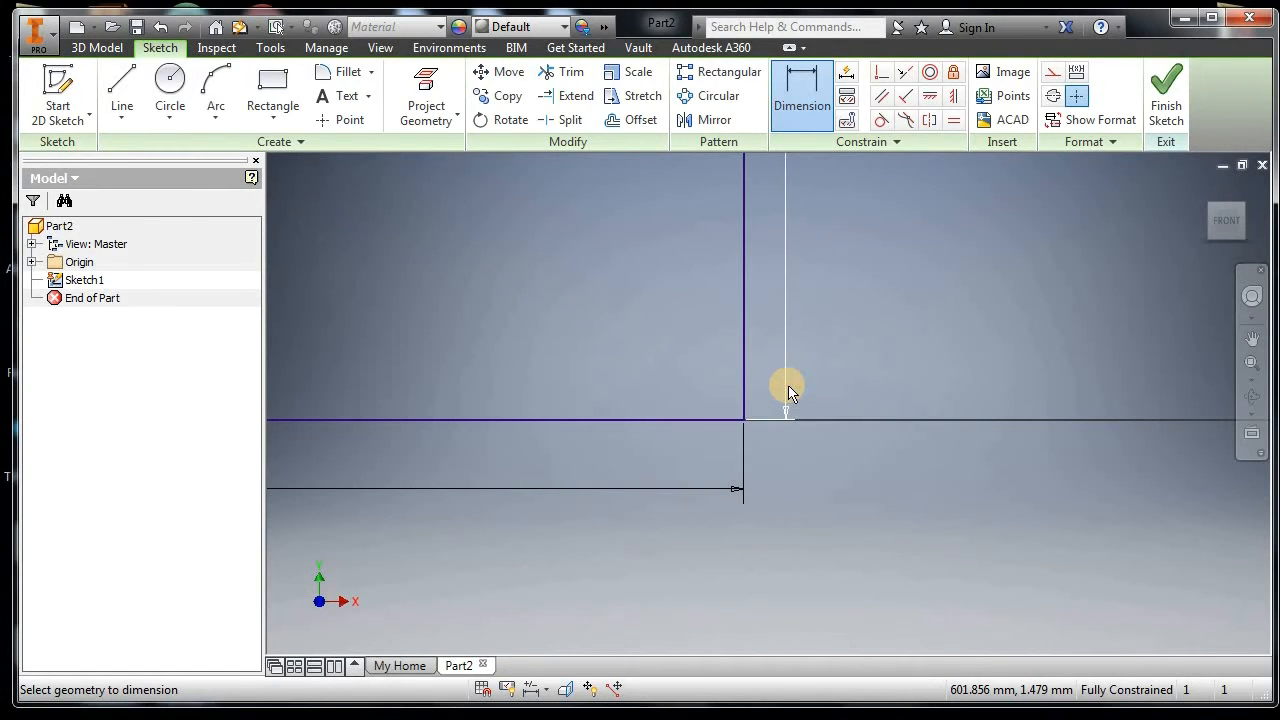
- Extrude the fully dimensioned tapered profile 120 mm into a solid
{"action": "left_click", "coordinate": [1227, 227]}
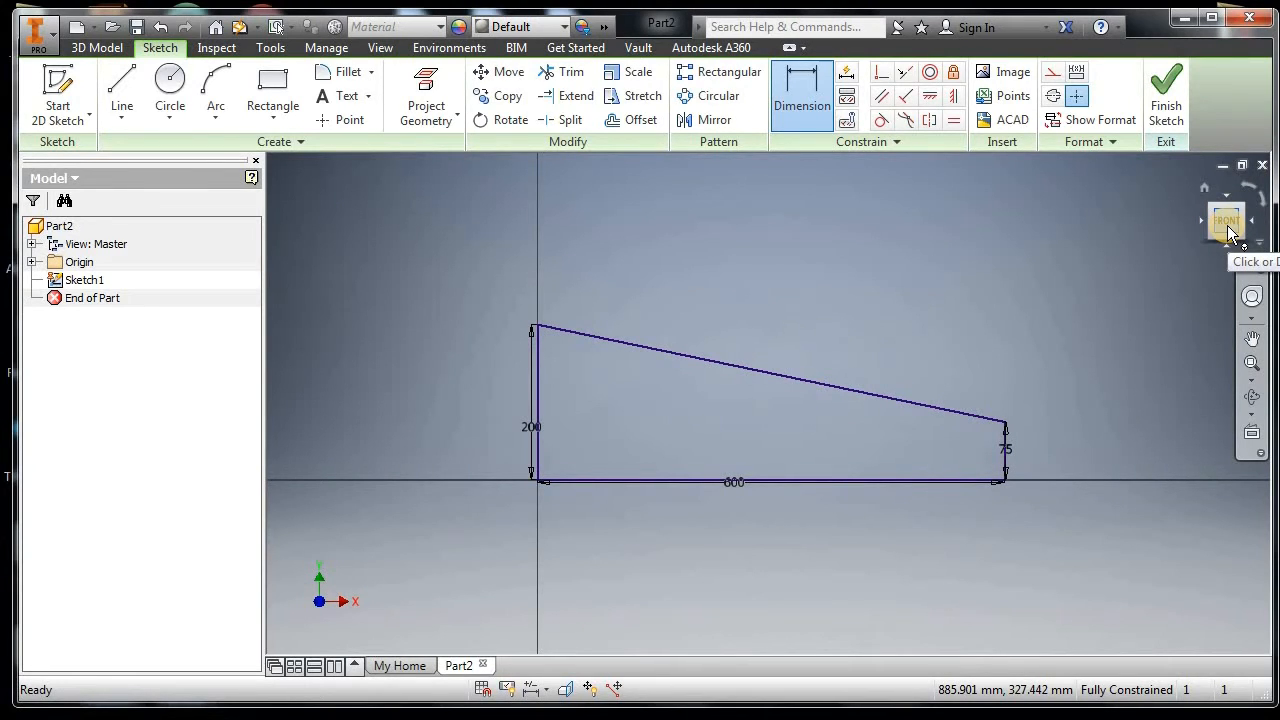
{"action": "key", "text": "e"}
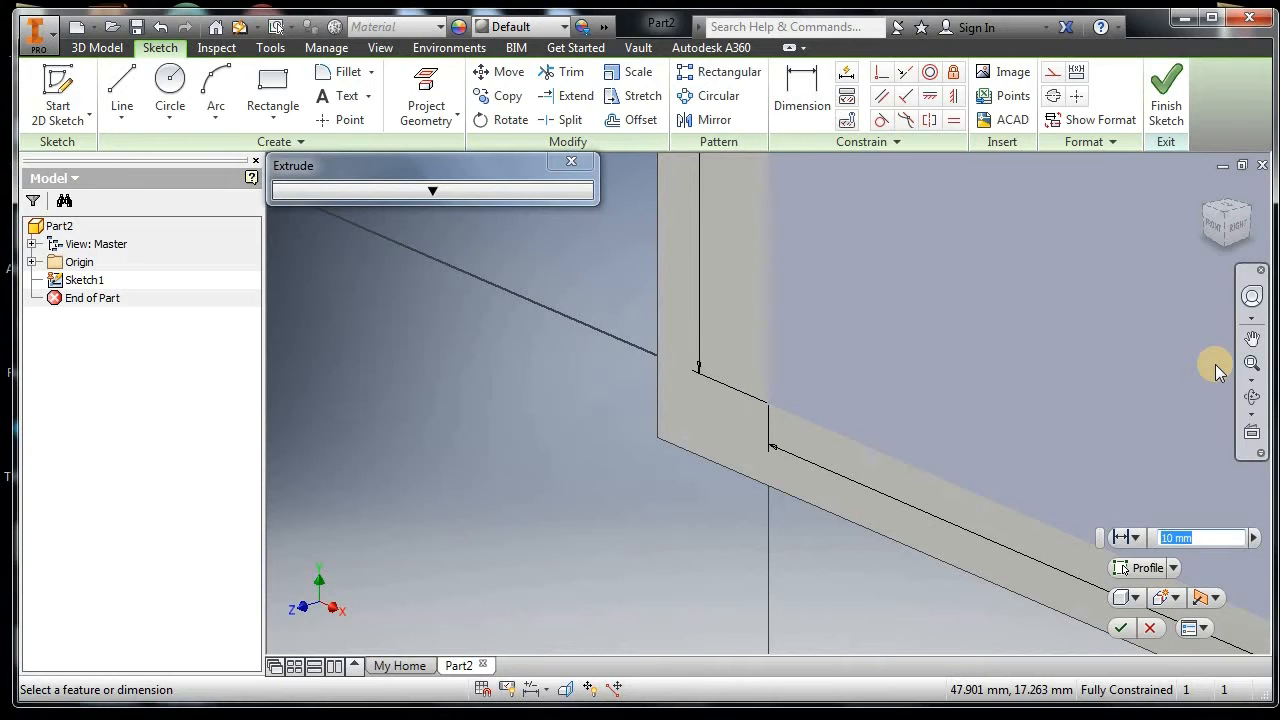
{"action": "type", "text": "120"}
{"action": "key", "text": "Return"}
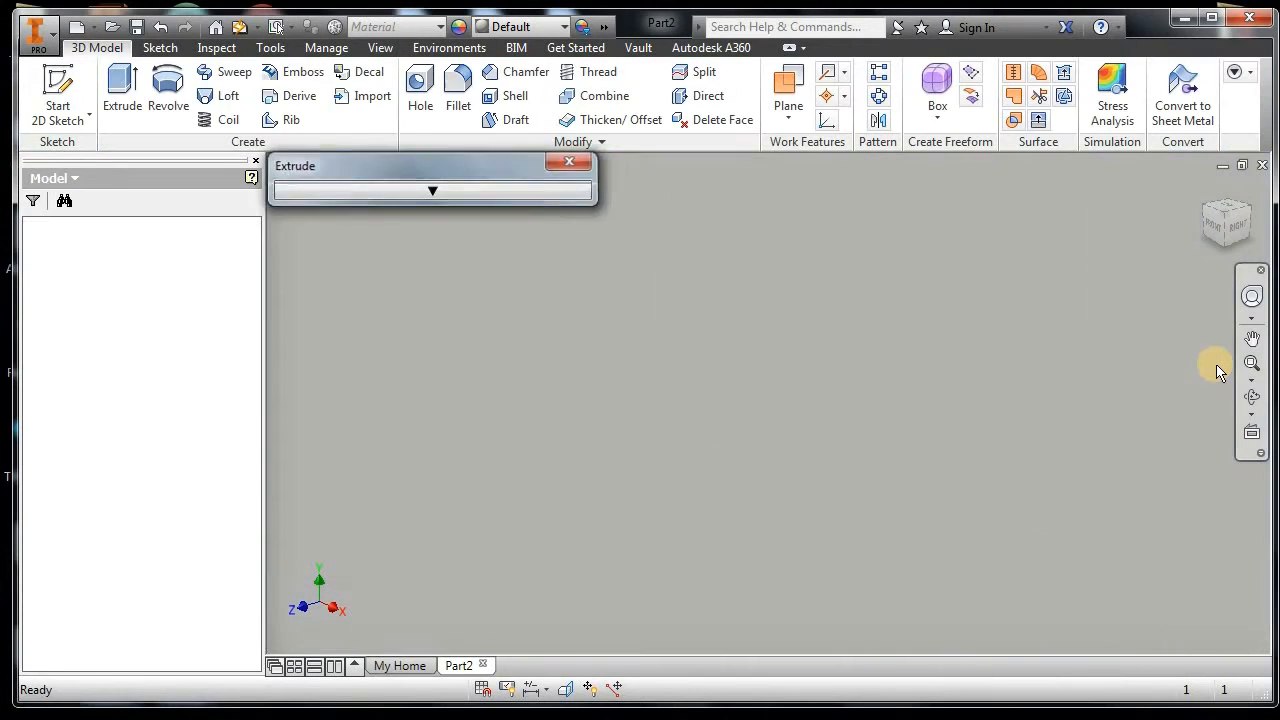
- Start a sketch on the wedge's front face and draw a rectangle about 268 by 79 mm from the origin corner
{"action": "left_click", "coordinate": [1227, 215]}
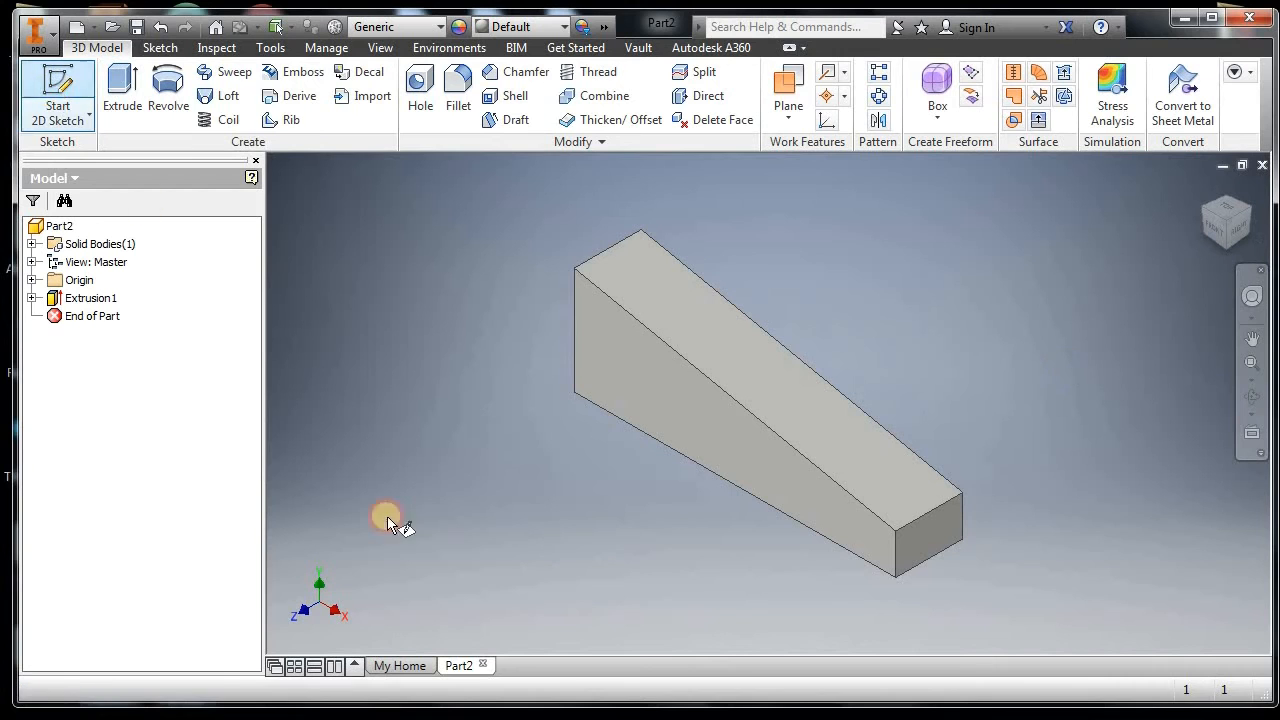
{"action": "left_click", "coordinate": [619, 385]}
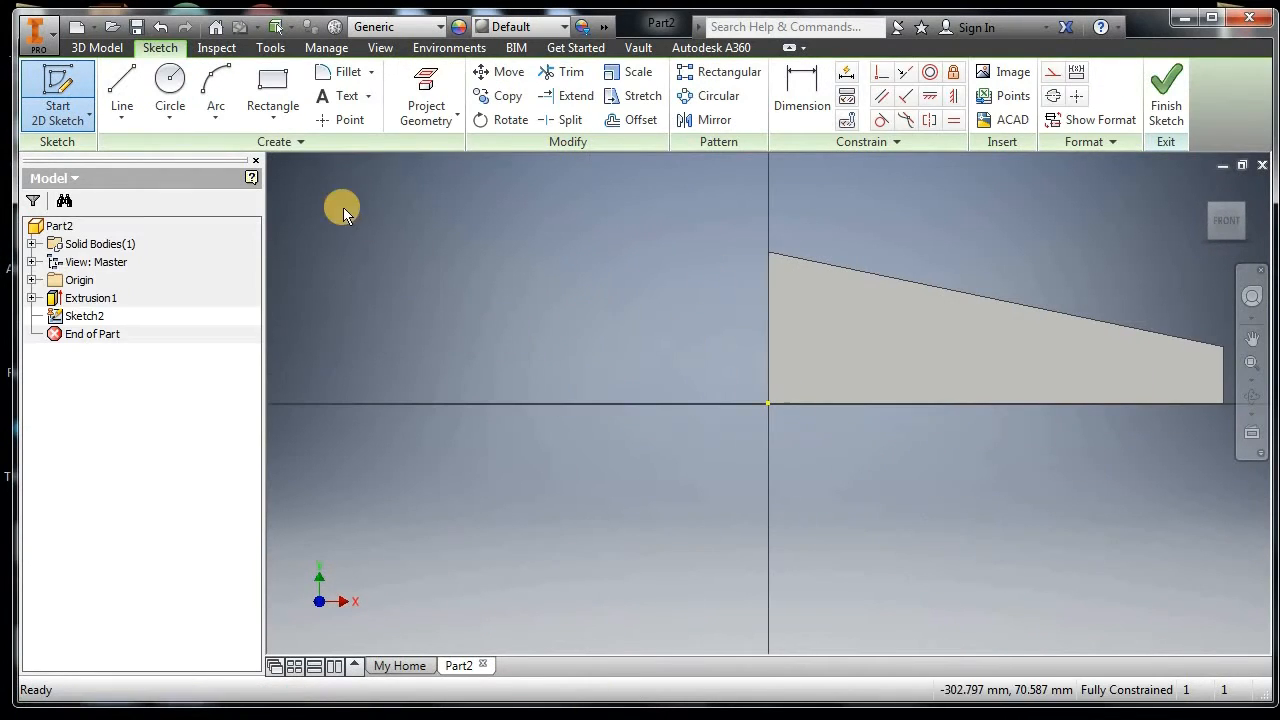
{"action": "left_click", "coordinate": [273, 95]}
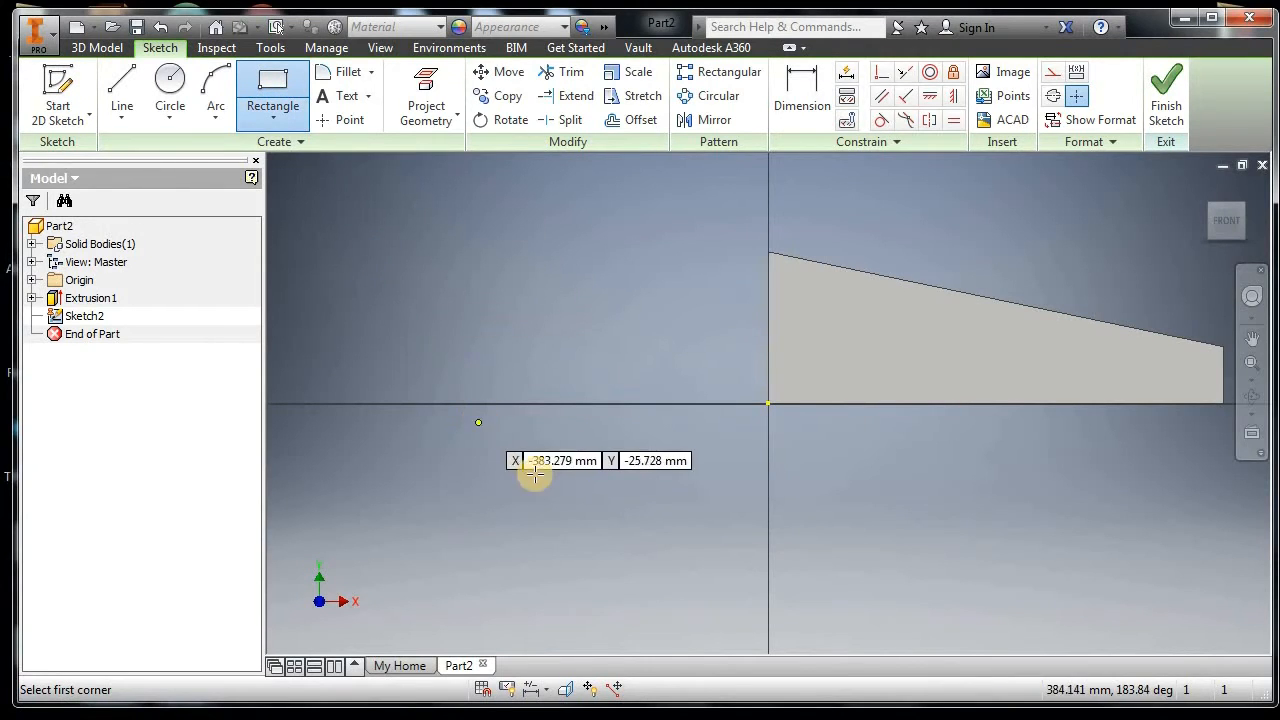
{"action": "left_click", "coordinate": [769, 405]}
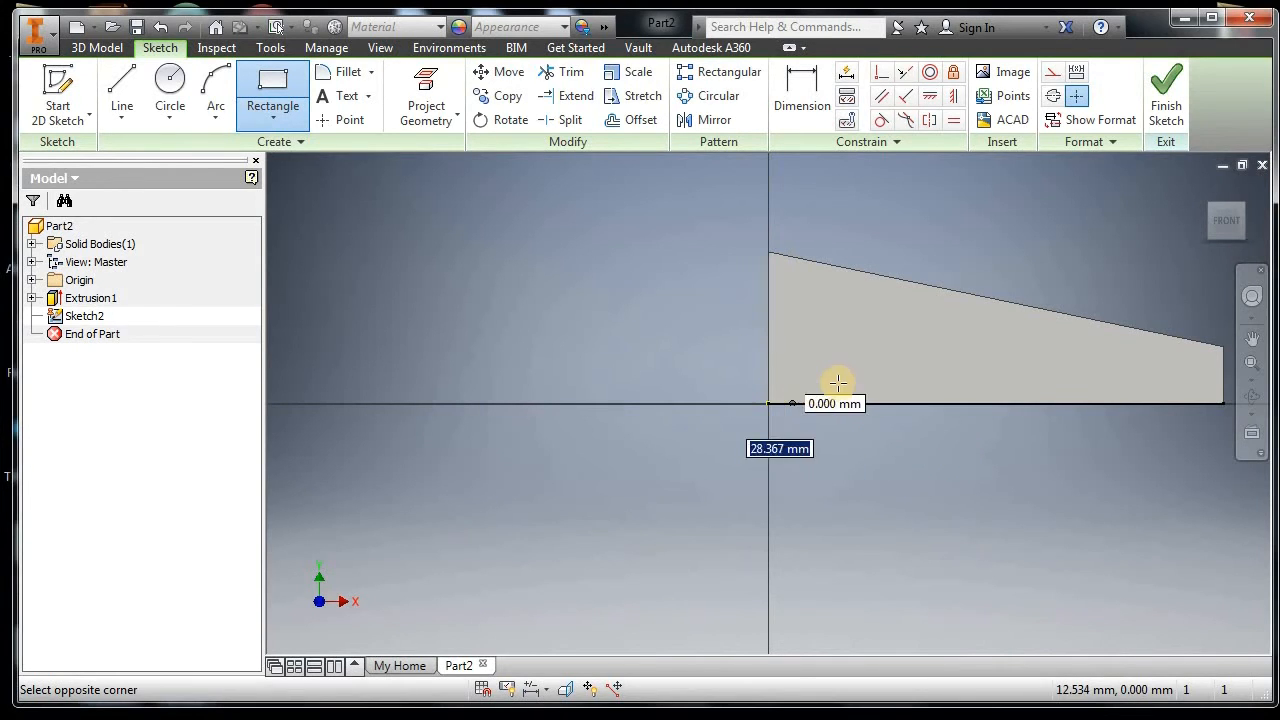
{"action": "left_click", "coordinate": [971, 344]}
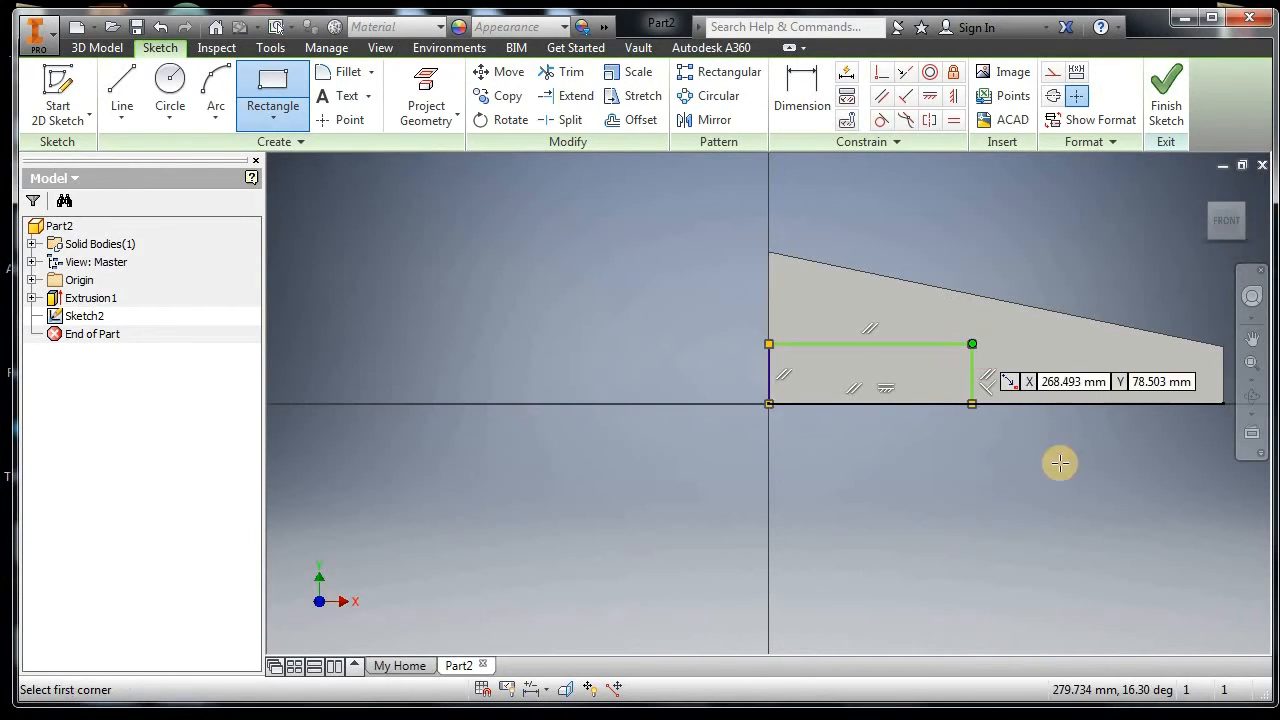
- Dimension the rectangle's horizontal length to 225 mm
{"action": "left_click", "coordinate": [798, 105]}
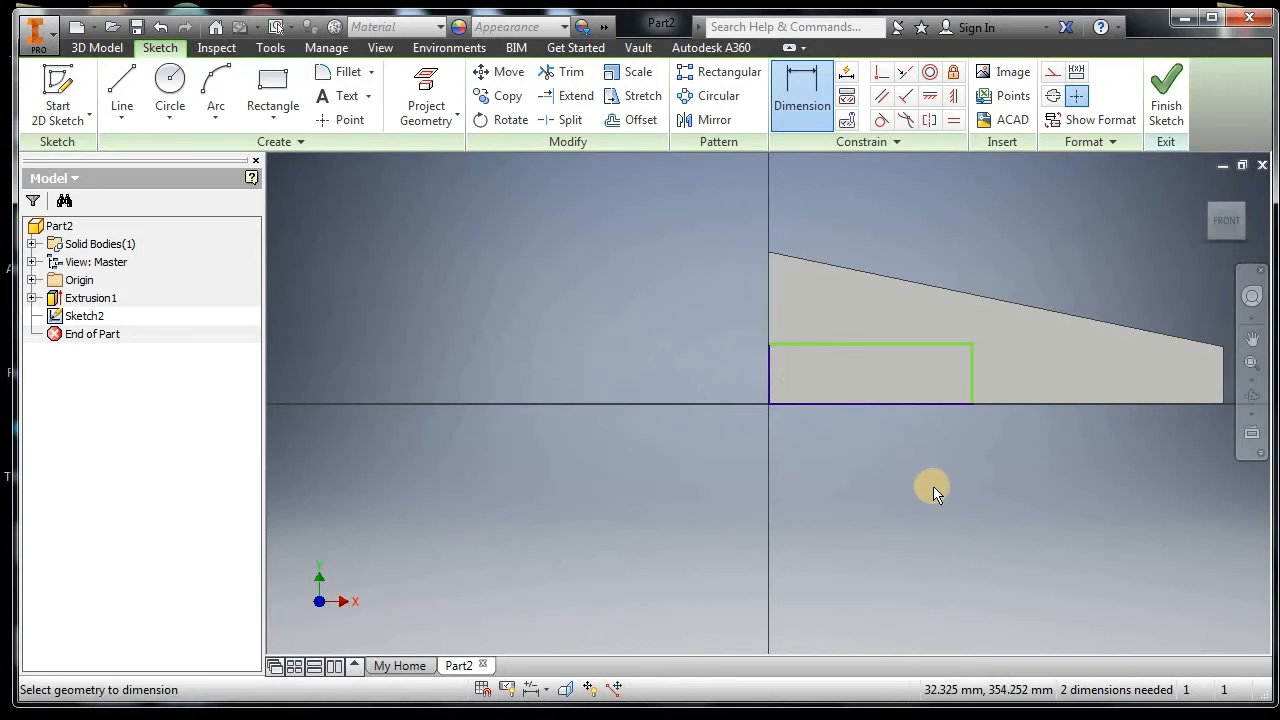
{"action": "left_click", "coordinate": [901, 410]}
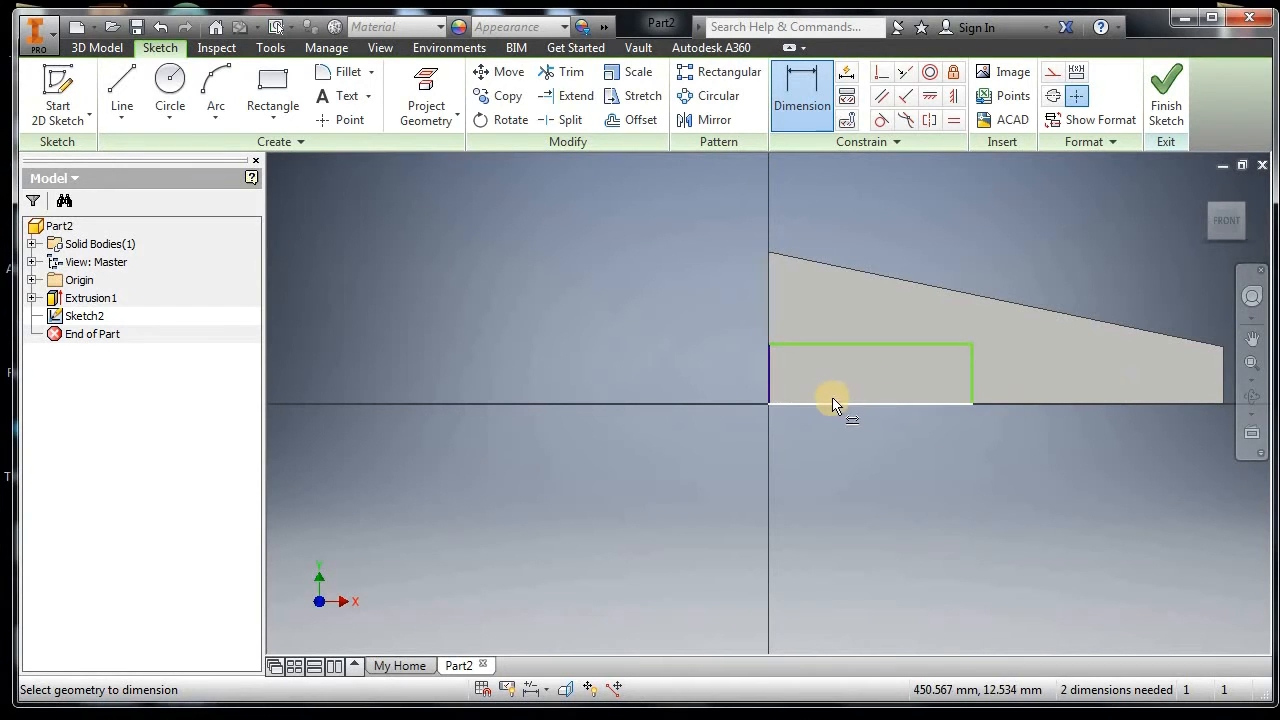
{"action": "left_click", "coordinate": [869, 349]}
{"action": "left_click", "coordinate": [864, 457]}
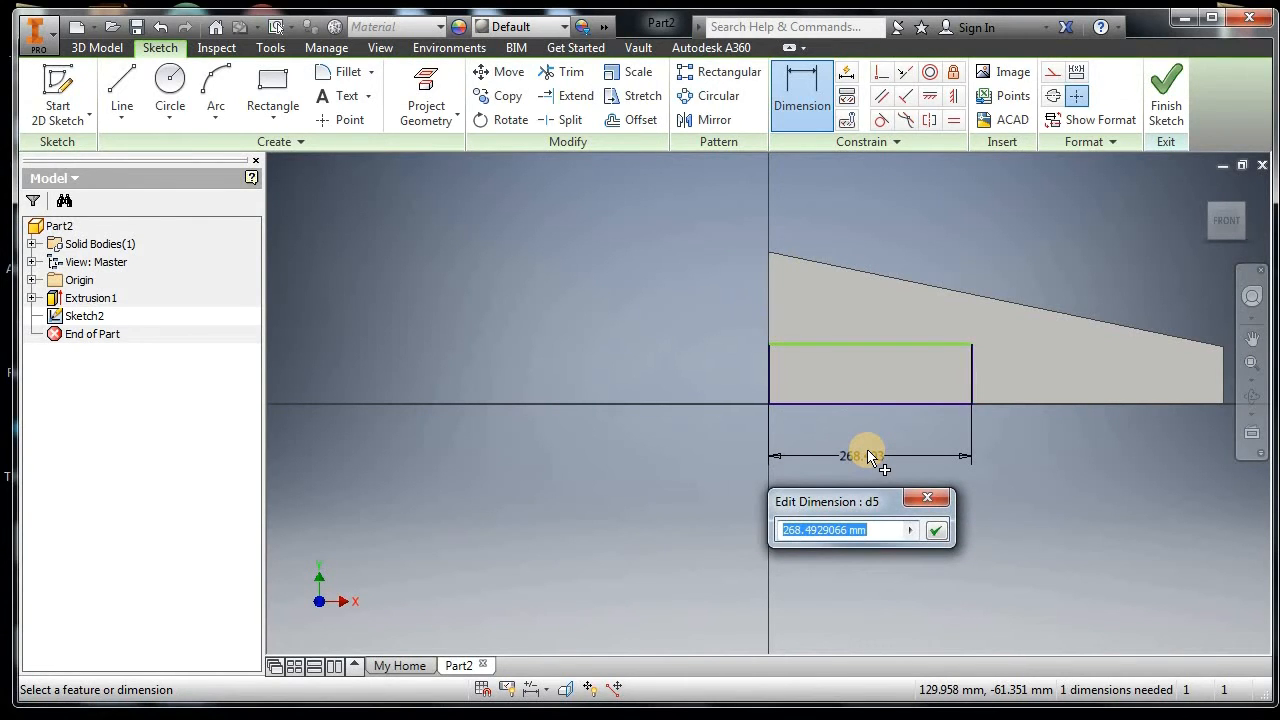
{"action": "type", "text": "225"}
{"action": "key", "text": "Return"}
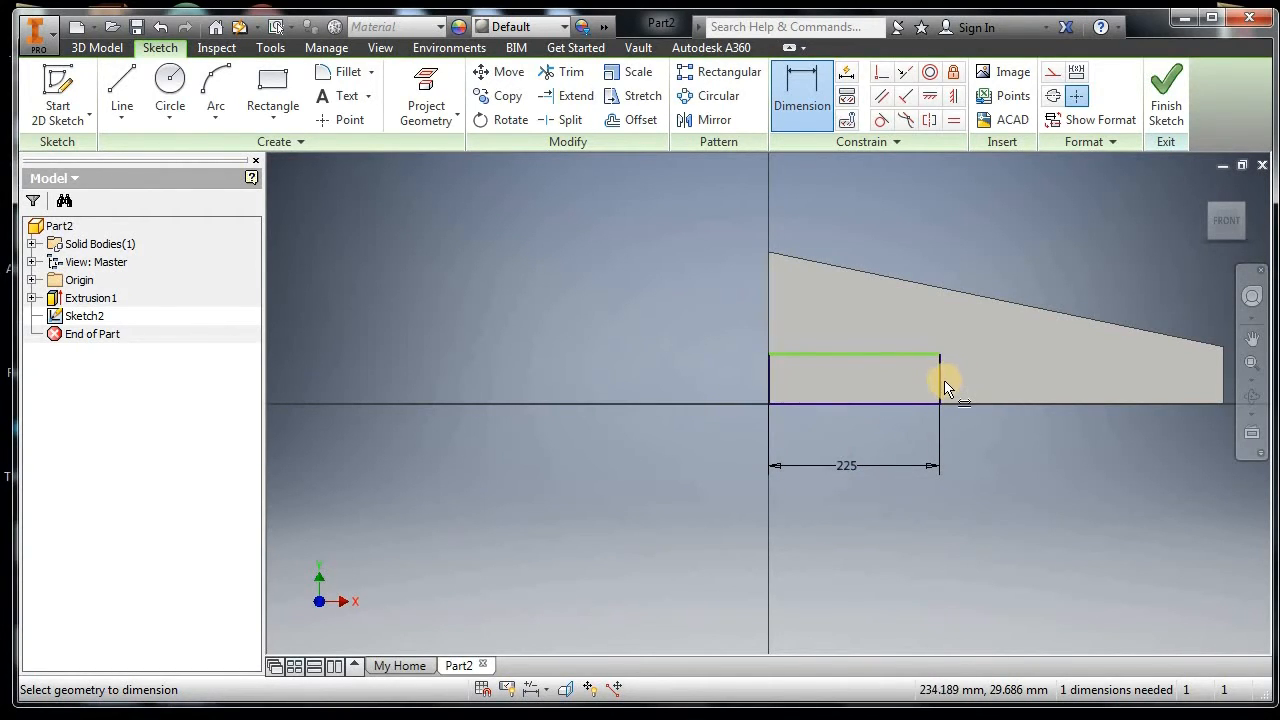
- Dimension the rectangle's height to 75 mm and extrude it 25 mm outward from the wedge's front face
{"action": "left_click", "coordinate": [806, 378]}
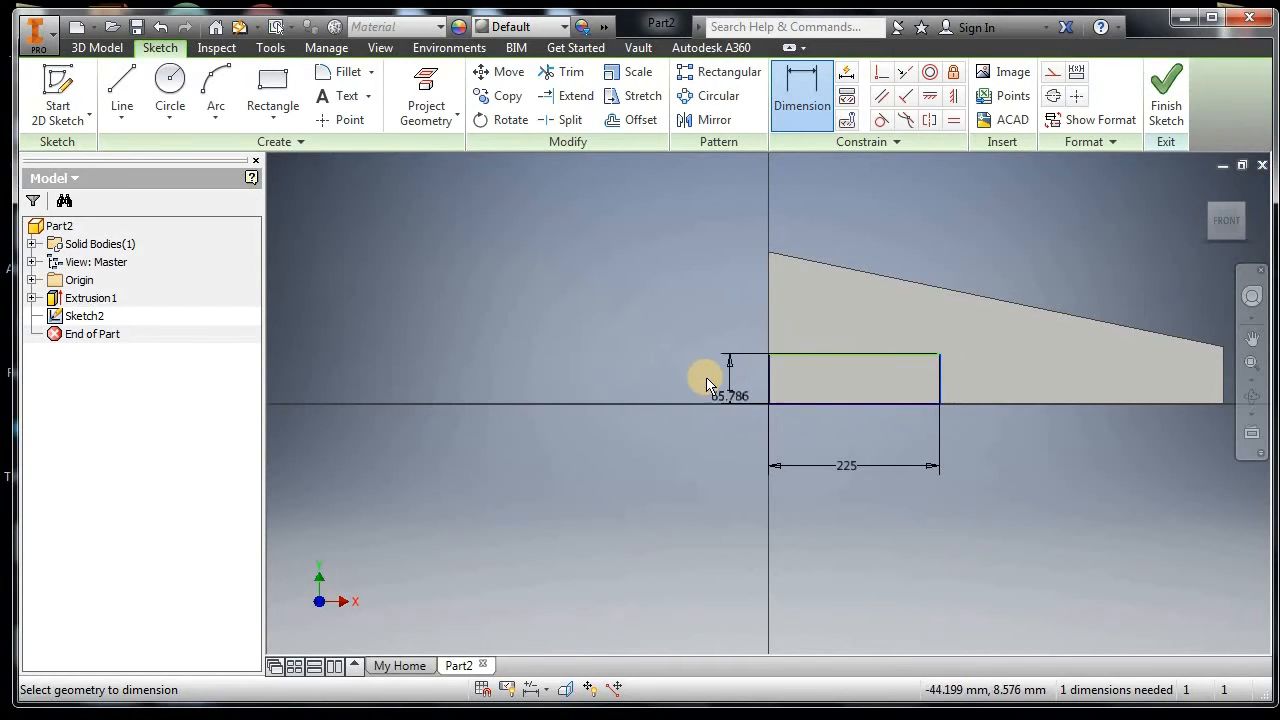
{"action": "left_click", "coordinate": [706, 380]}
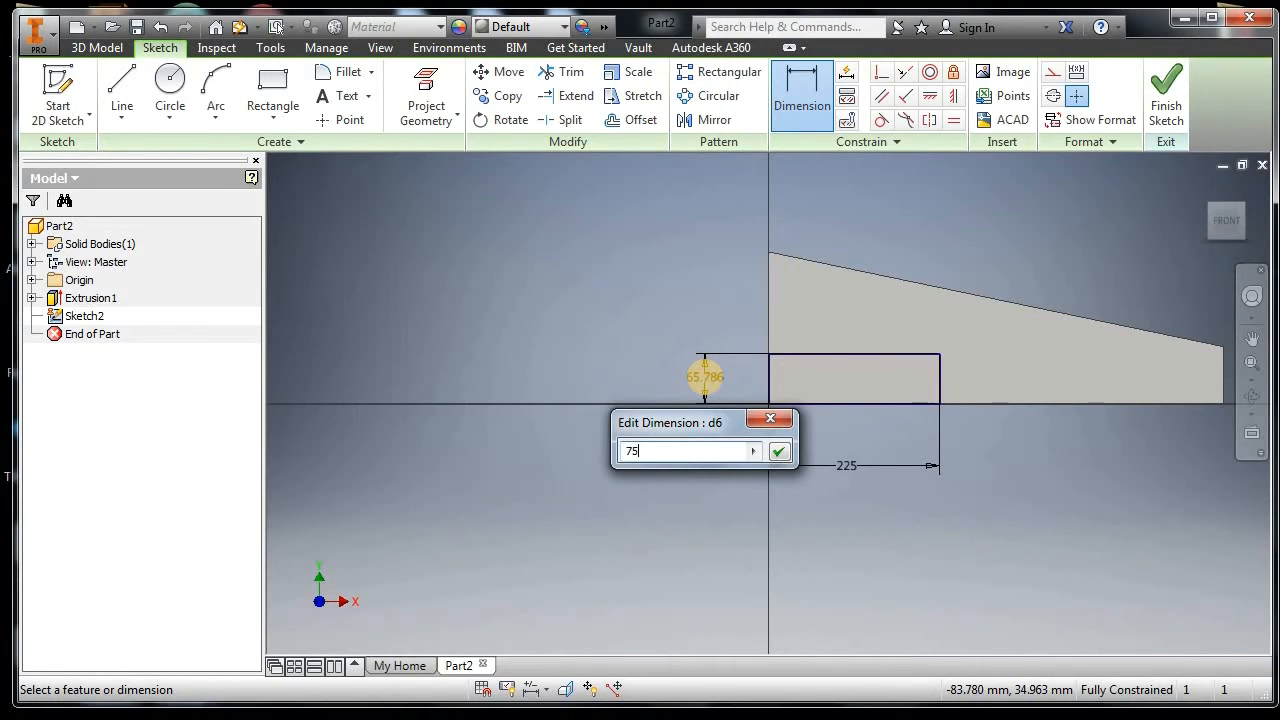
{"action": "type", "text": "75"}
{"action": "key", "text": "Return"}
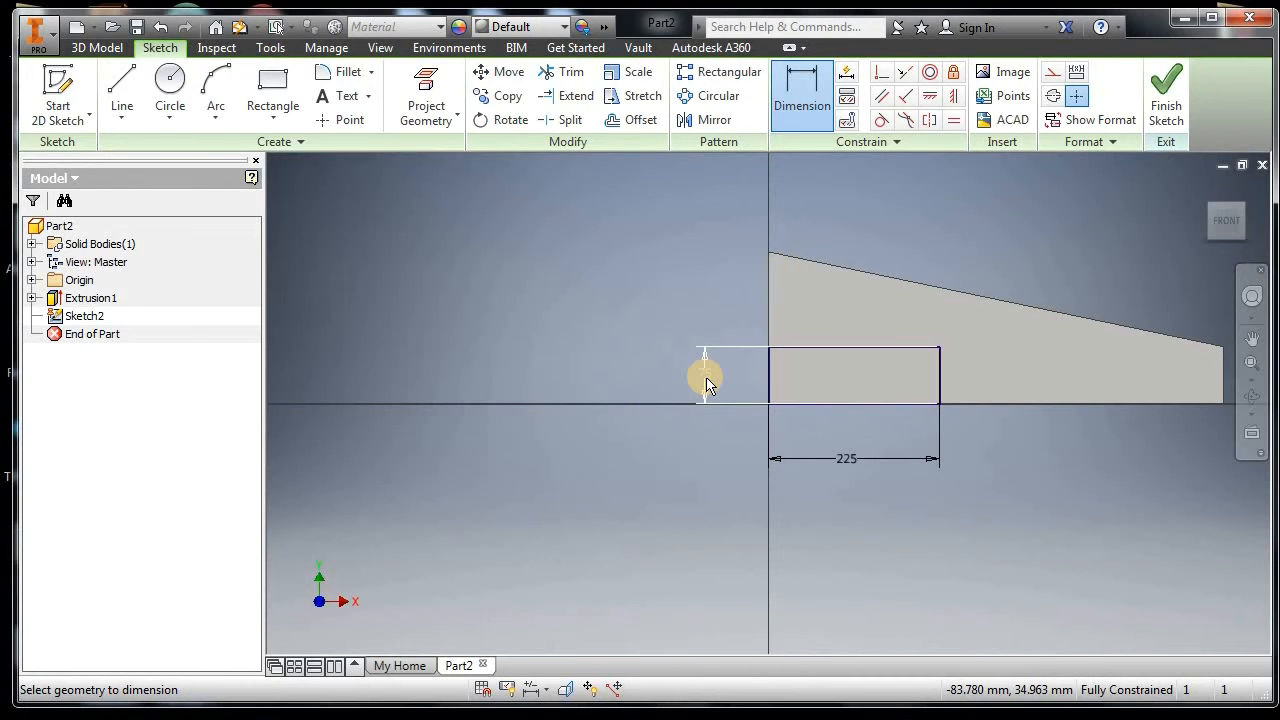
{"action": "key", "text": "e"}
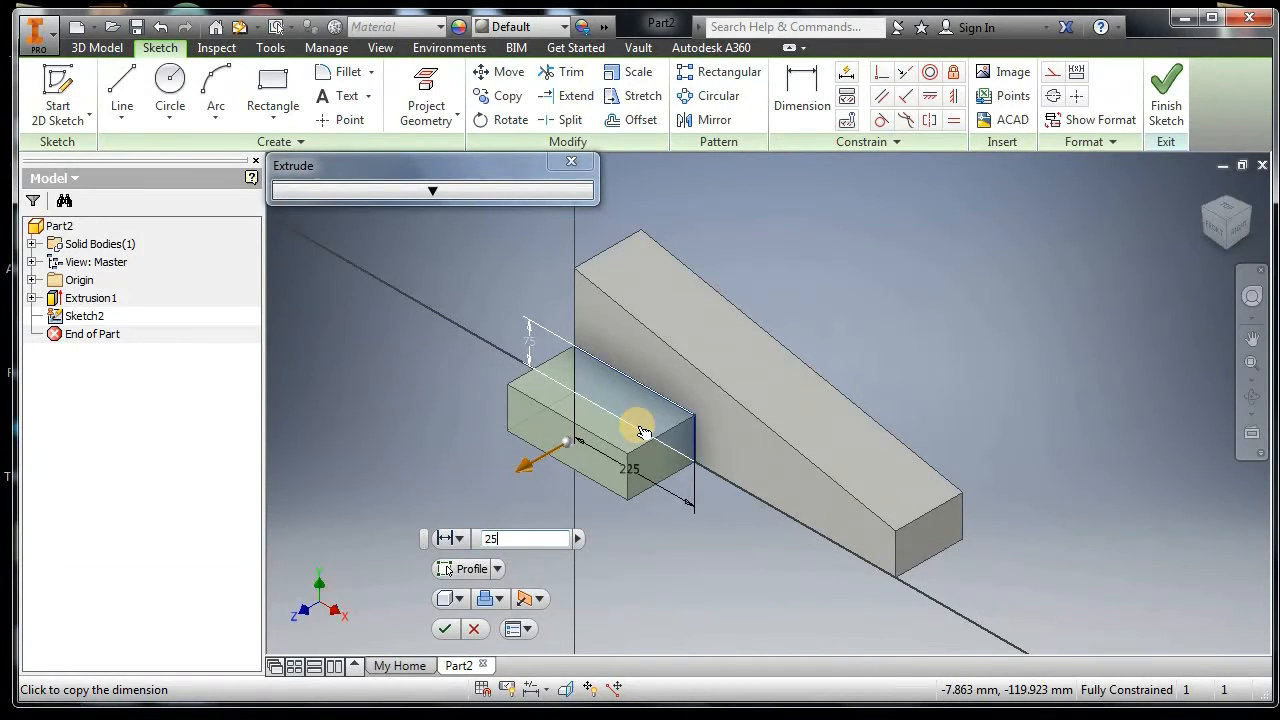
{"action": "left_click", "coordinate": [445, 628]}
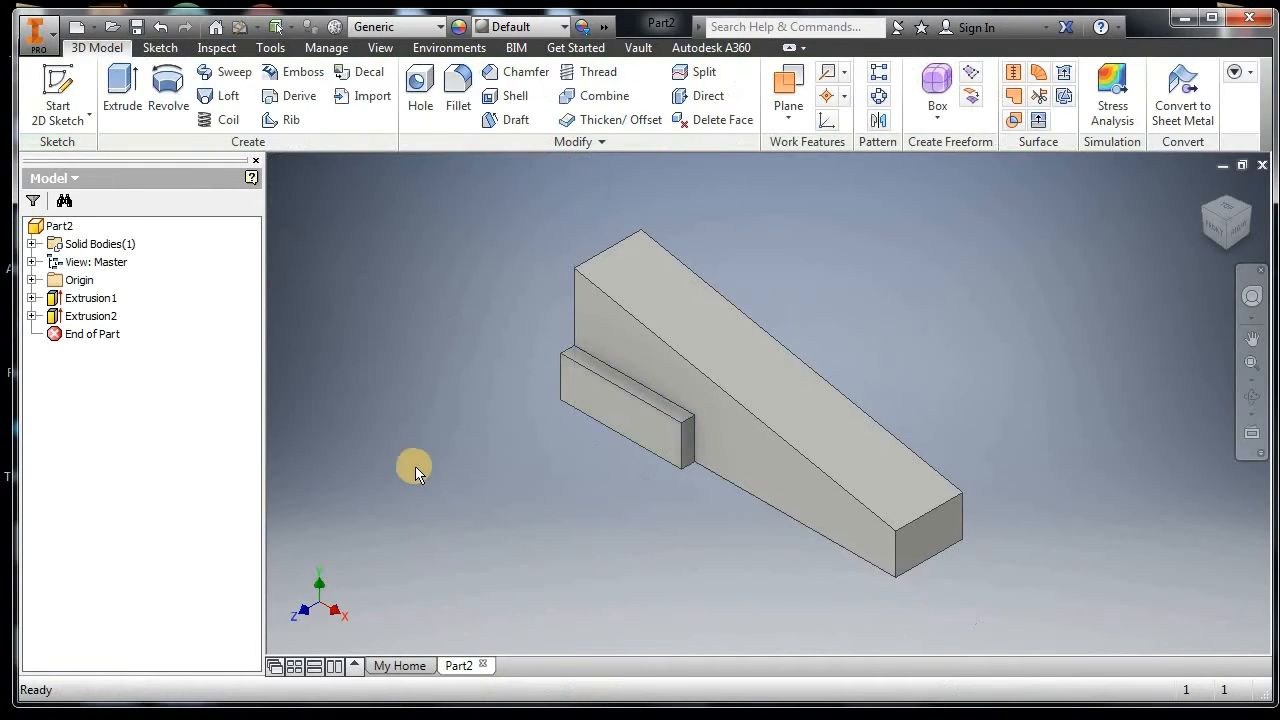
- Save the part as MistakeFixer in the Documents folder on the network drive
{"action": "left_click", "coordinate": [38, 35]}
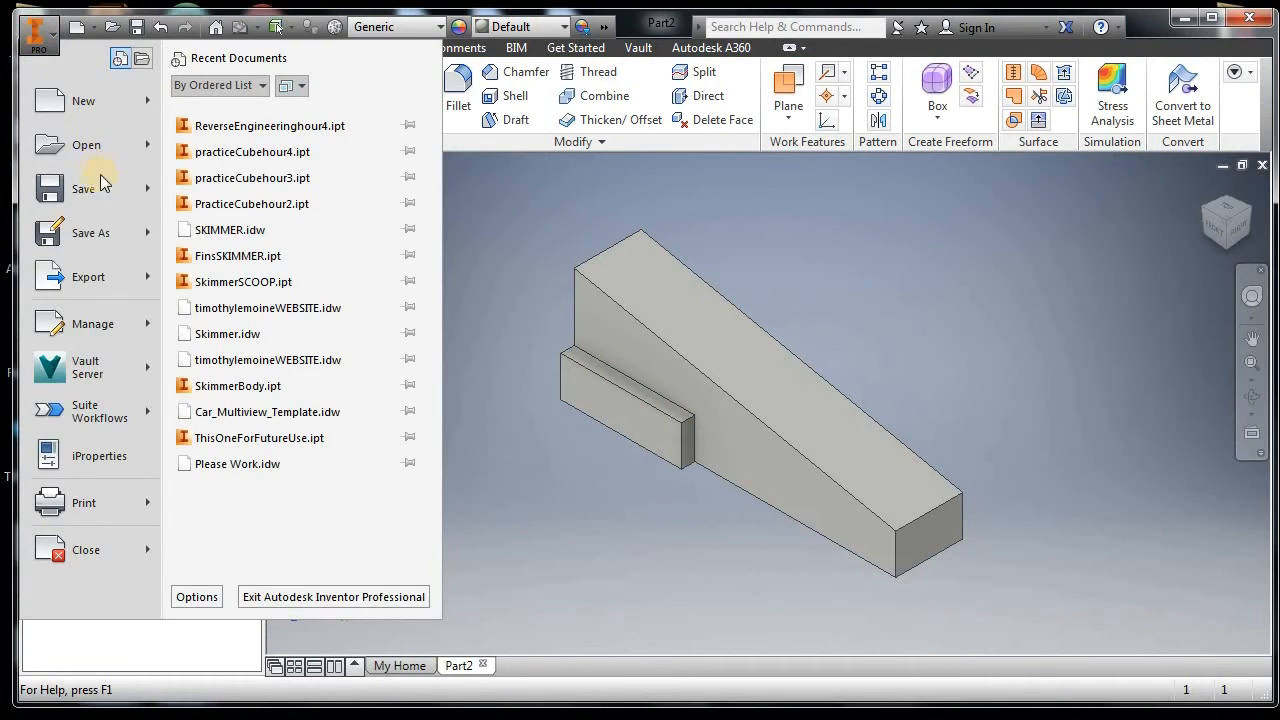
{"action": "left_click", "coordinate": [93, 234]}
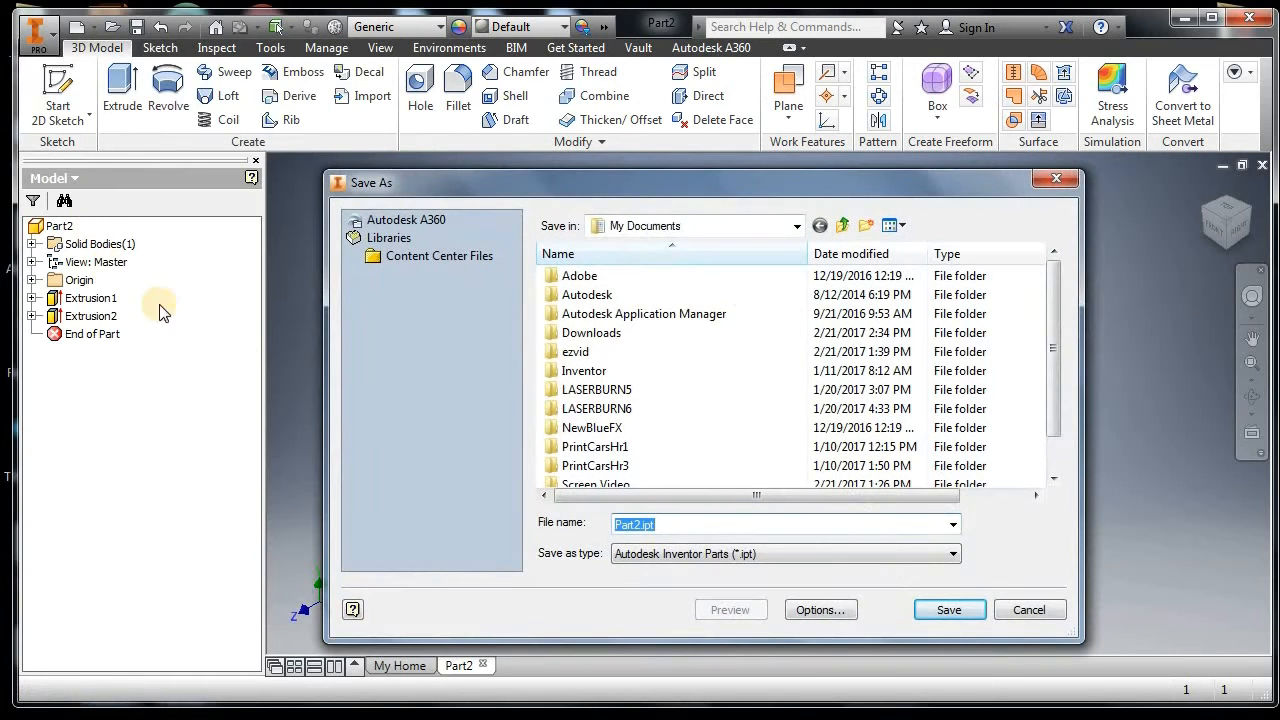
{"action": "left_click", "coordinate": [796, 228]}
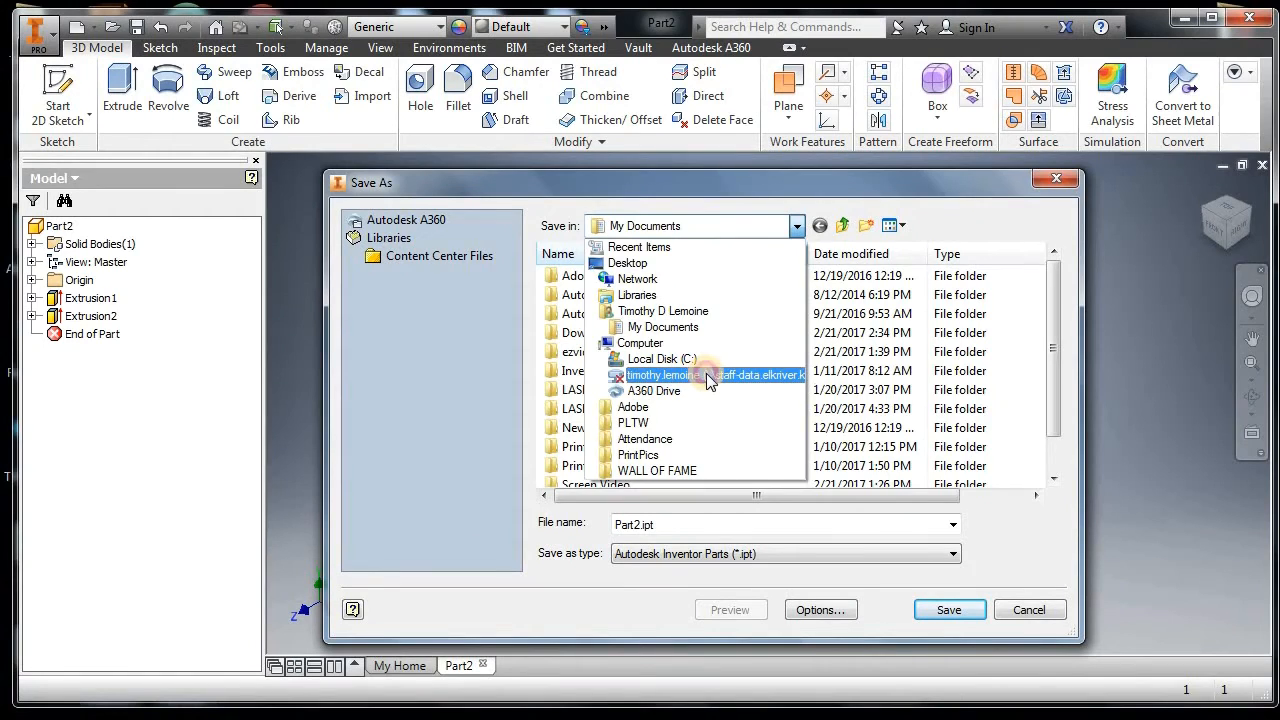
{"action": "left_click", "coordinate": [708, 377]}
{"action": "double_click", "coordinate": [643, 313]}
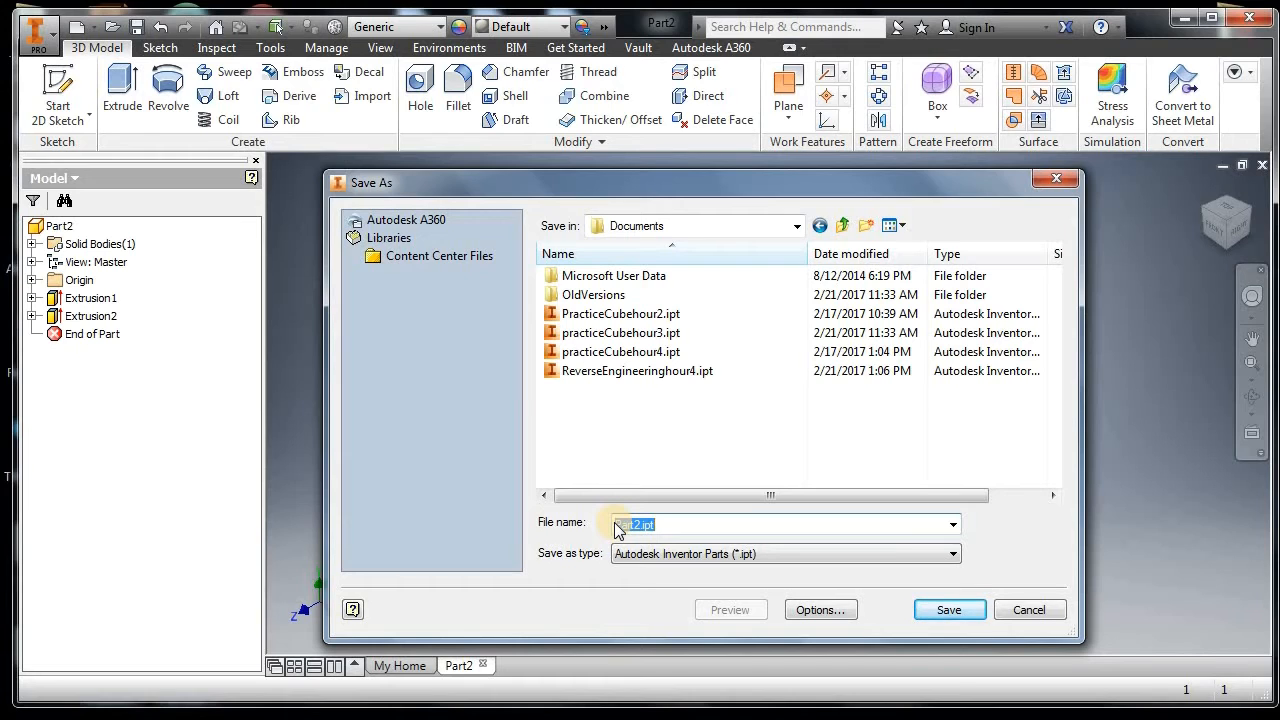
{"action": "type", "text": "Mi"}
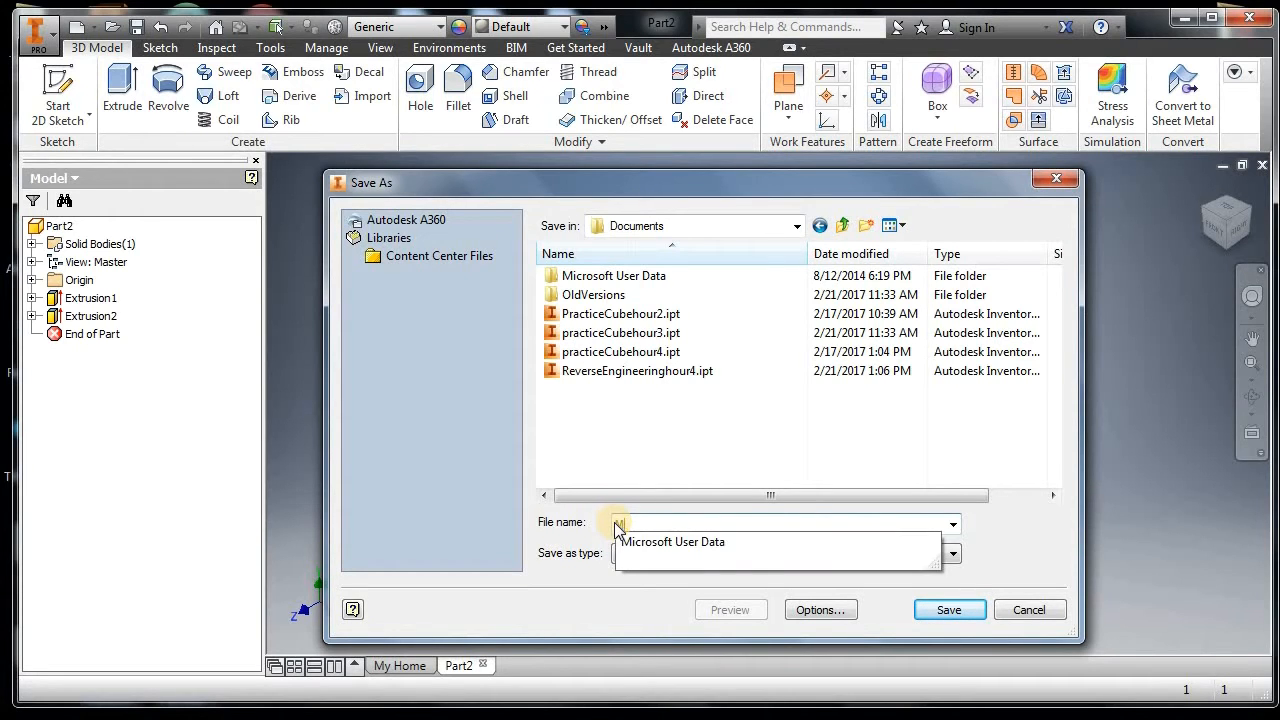
{"action": "type", "text": "stakeFixer"}
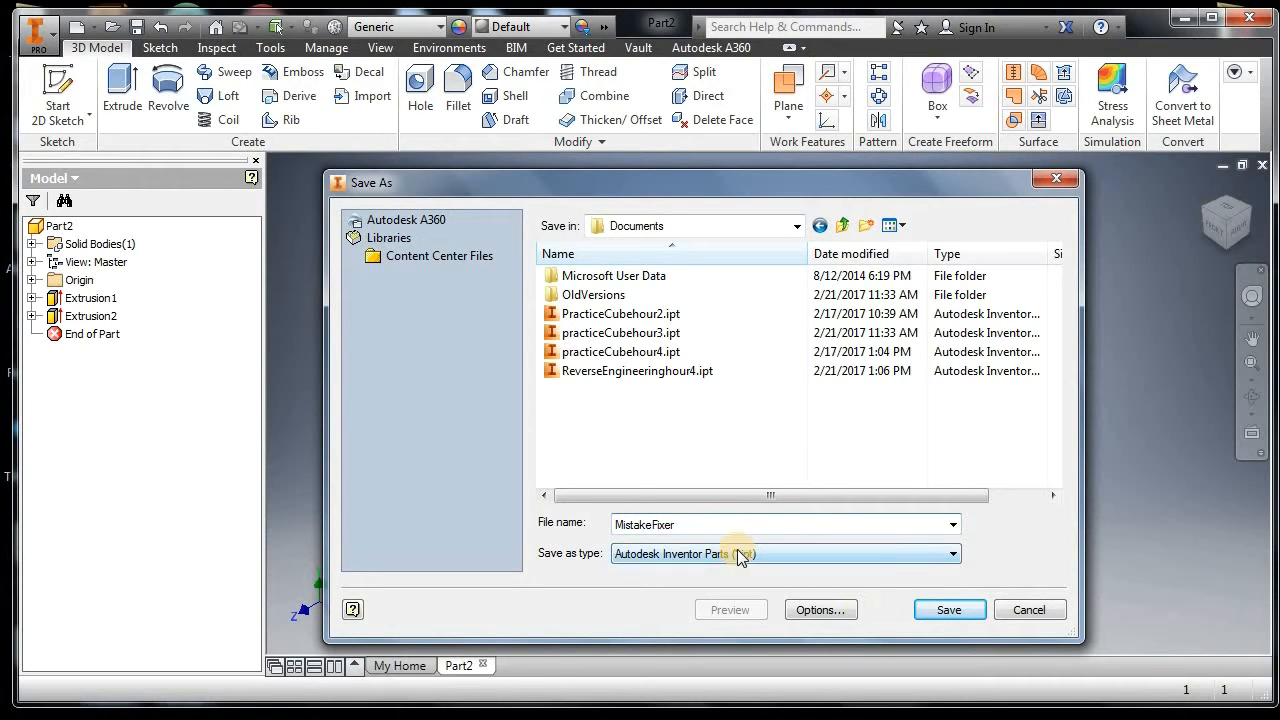
{"action": "left_click", "coordinate": [947, 610]}
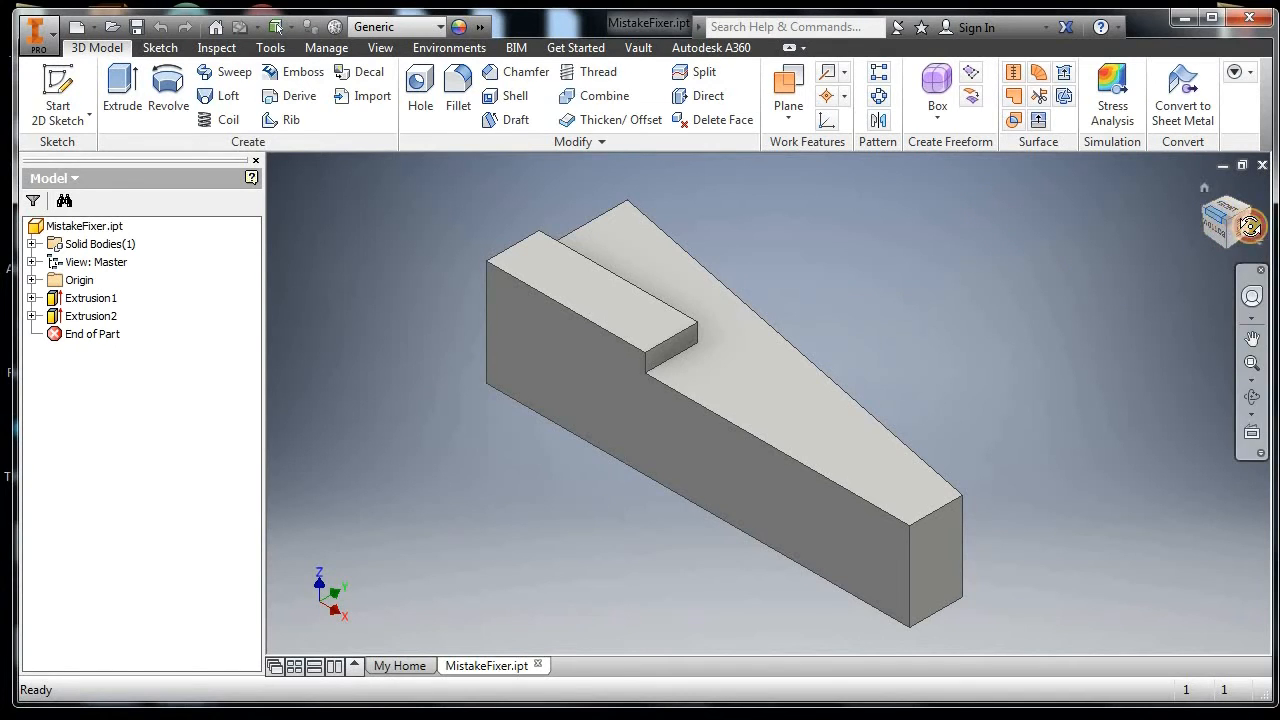
- Examine the wedge and its raised block from several angles, and check the model browser's visibility setting
{"action": "mouse_move", "coordinate": [1228, 224]}
{"action": "left_mouse_down"}
{"action": "mouse_move", "coordinate": [1248, 321]}
{"action": "mouse_move", "coordinate": [1188, 371]}
{"action": "left_mouse_up"}
{"action": "left_click_drag", "start_coordinate": [1157, 340], "coordinate": [1091, 312]}
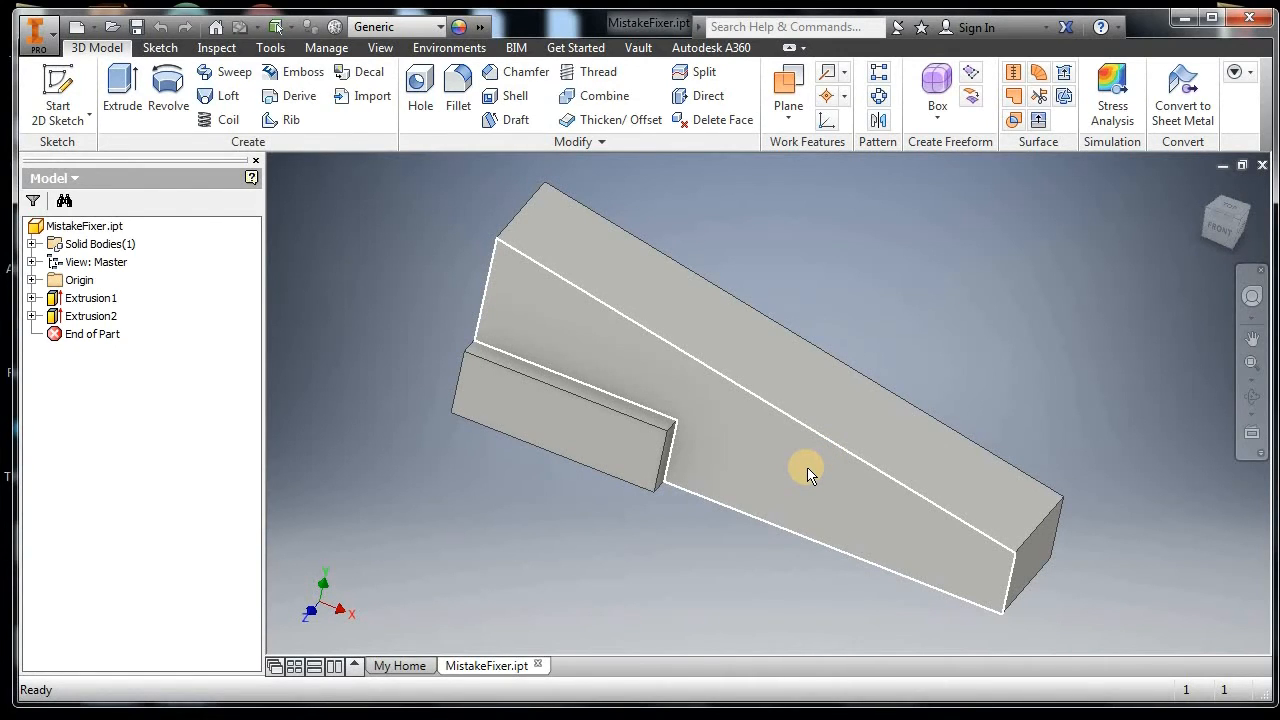
{"action": "mouse_move", "coordinate": [808, 472]}
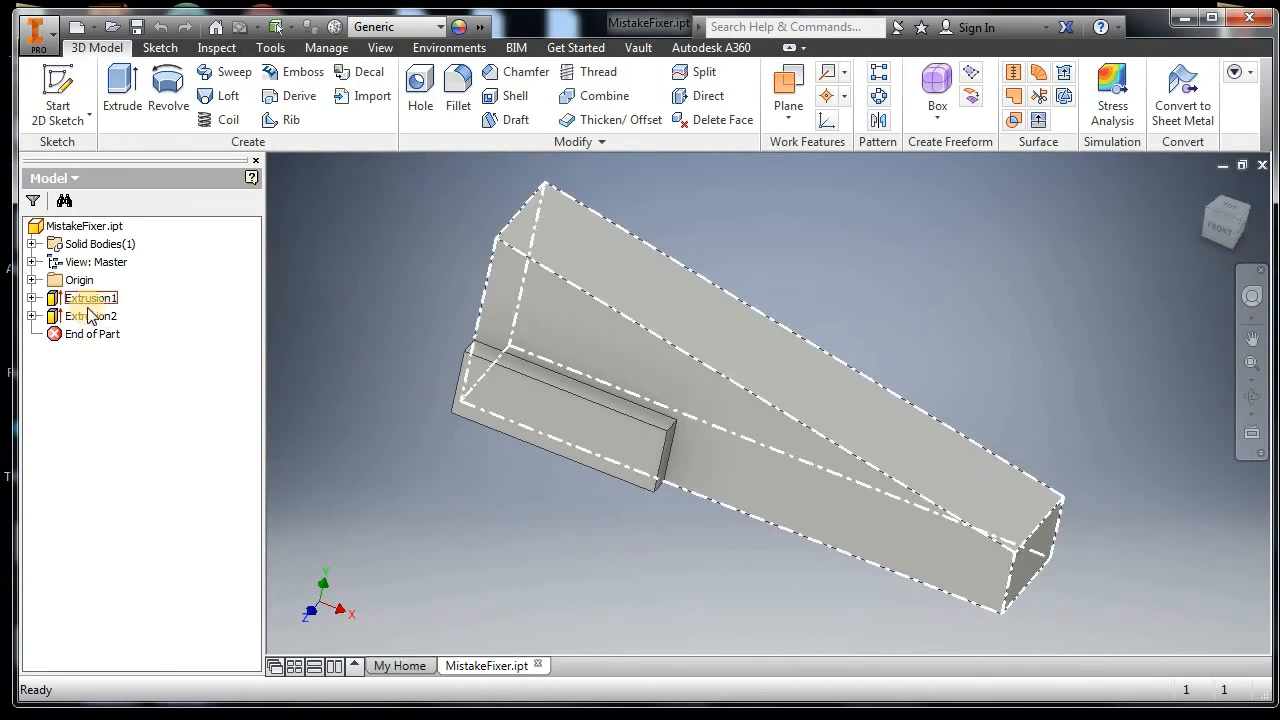
{"action": "left_click", "coordinate": [70, 300]}
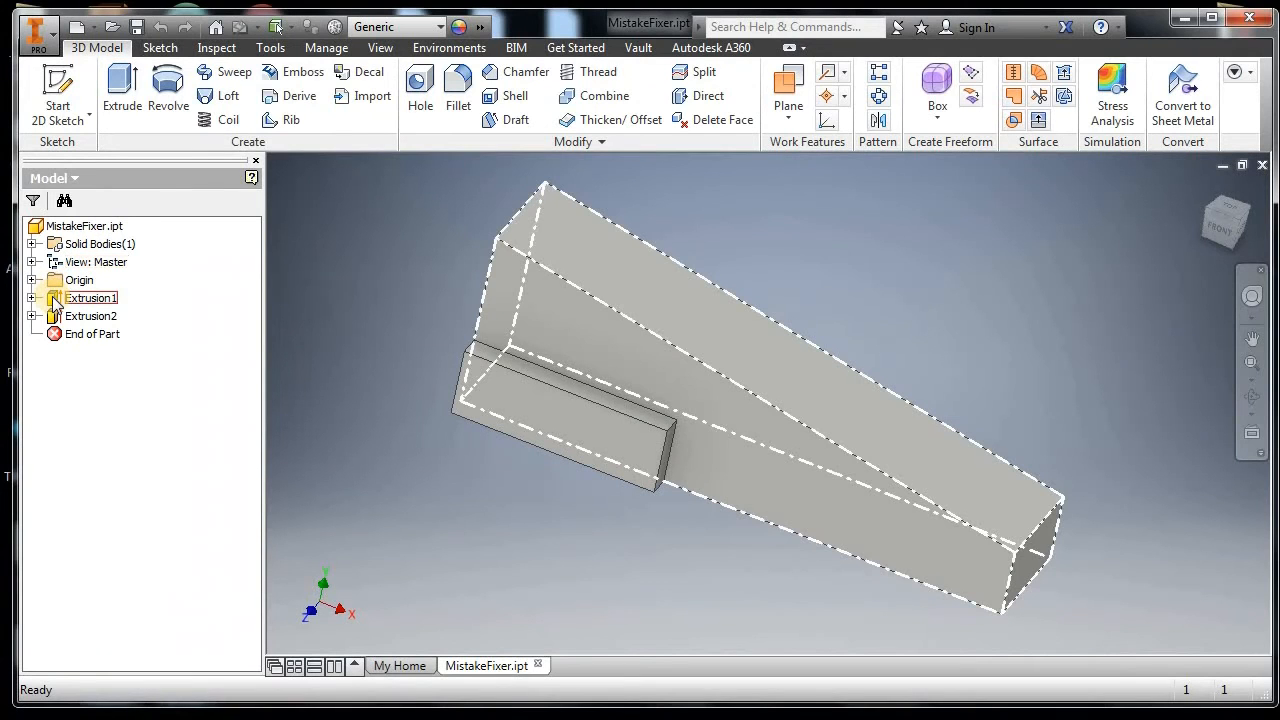
{"action": "left_click", "coordinate": [381, 52]}
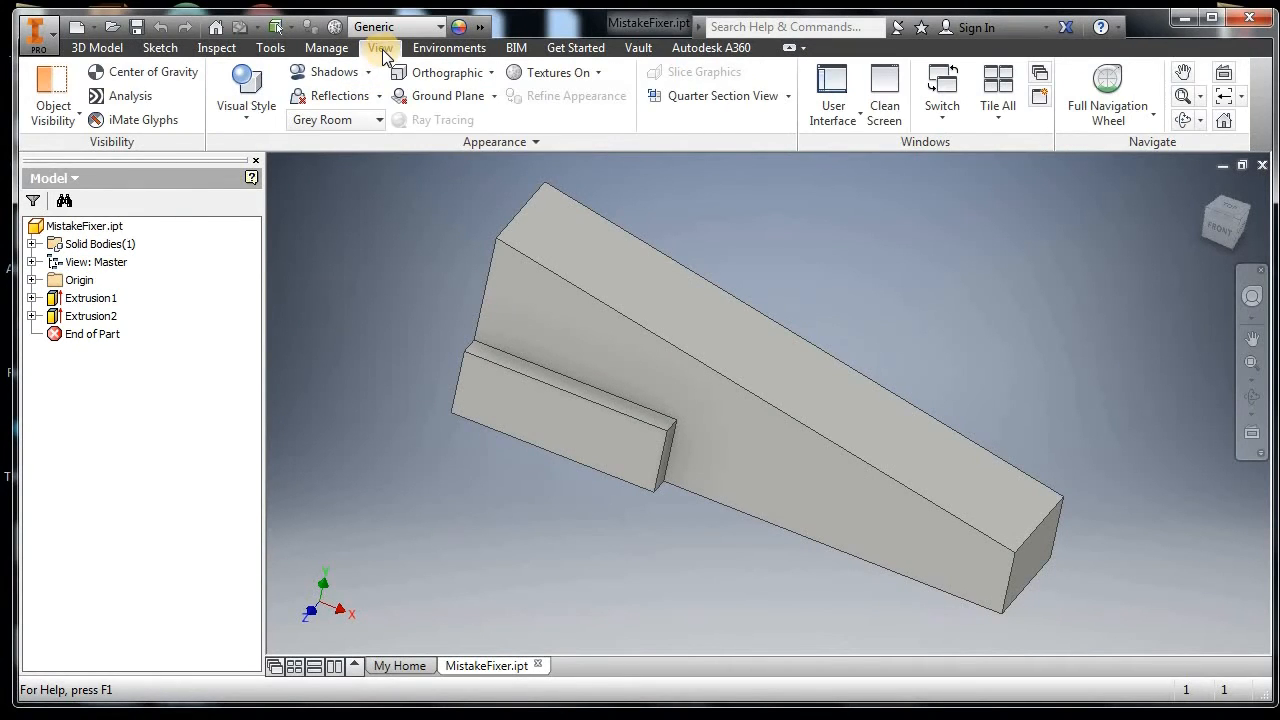
{"action": "left_click", "coordinate": [834, 118]}
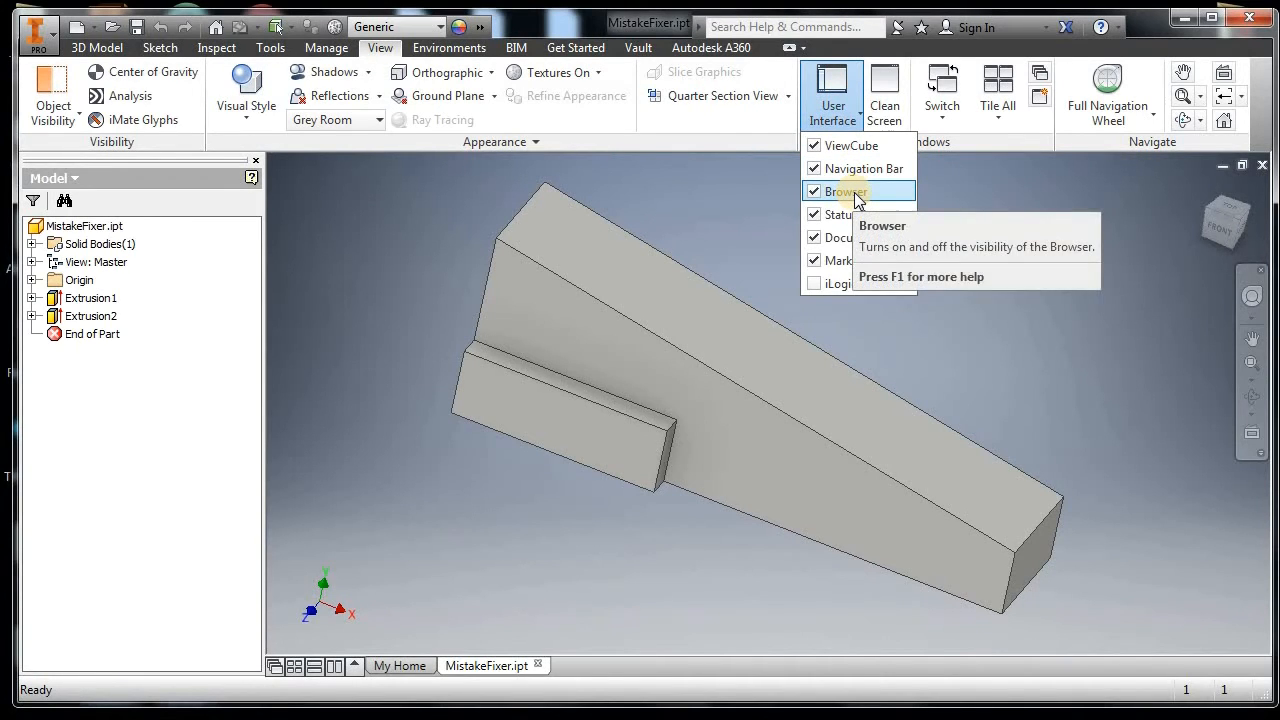
{"action": "left_click", "coordinate": [96, 47]}
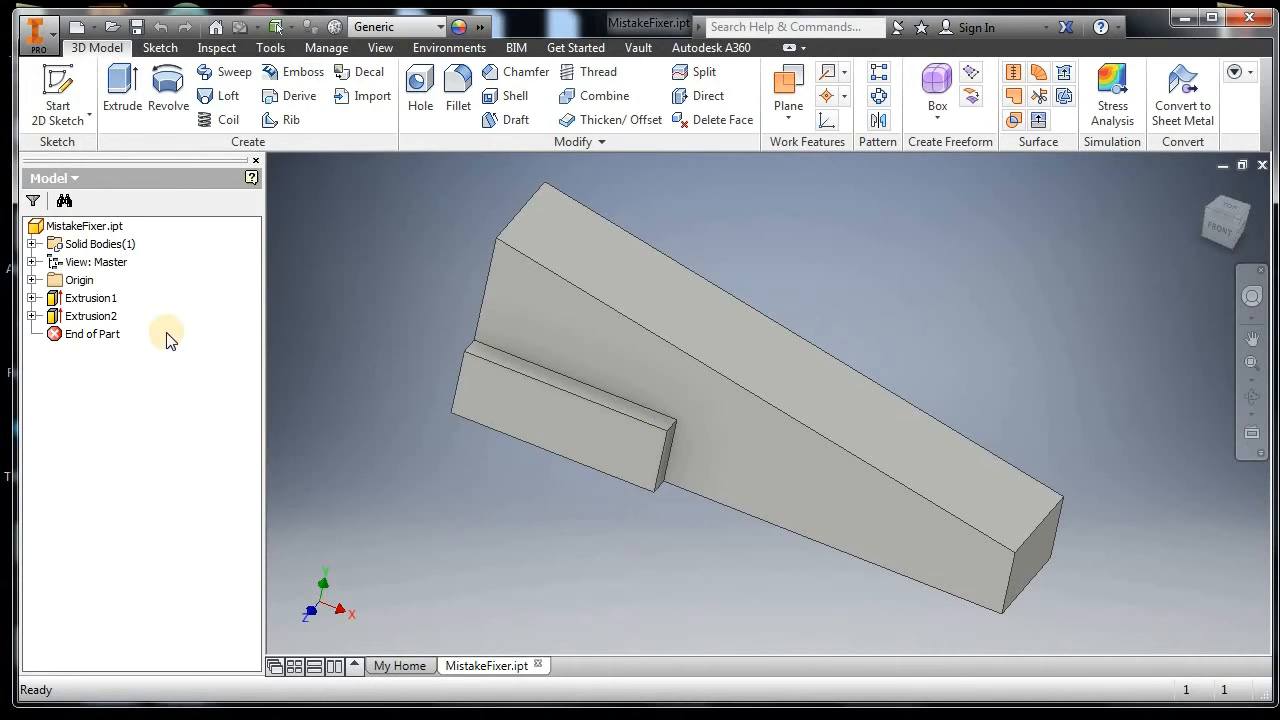
- Reopen the raised block's sketch for editing and set the rectangle's length to 300 mm
{"action": "right_click", "coordinate": [86, 318]}
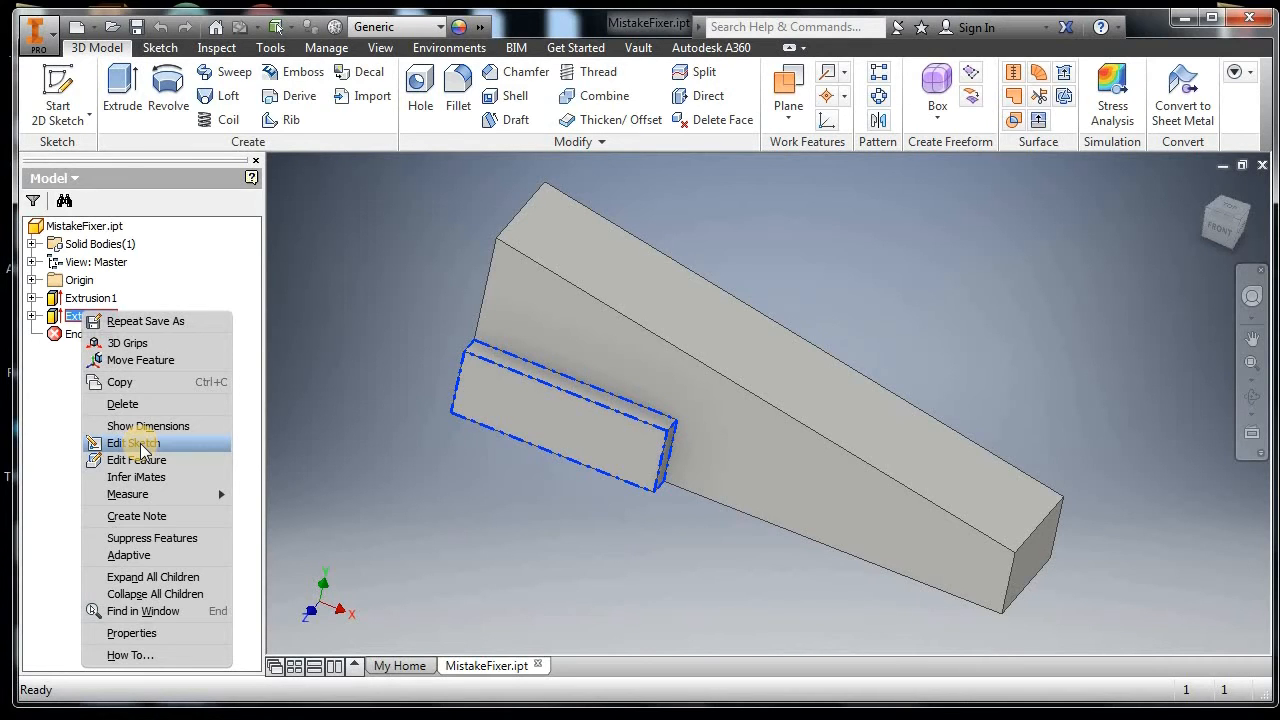
{"action": "left_click", "coordinate": [142, 446]}
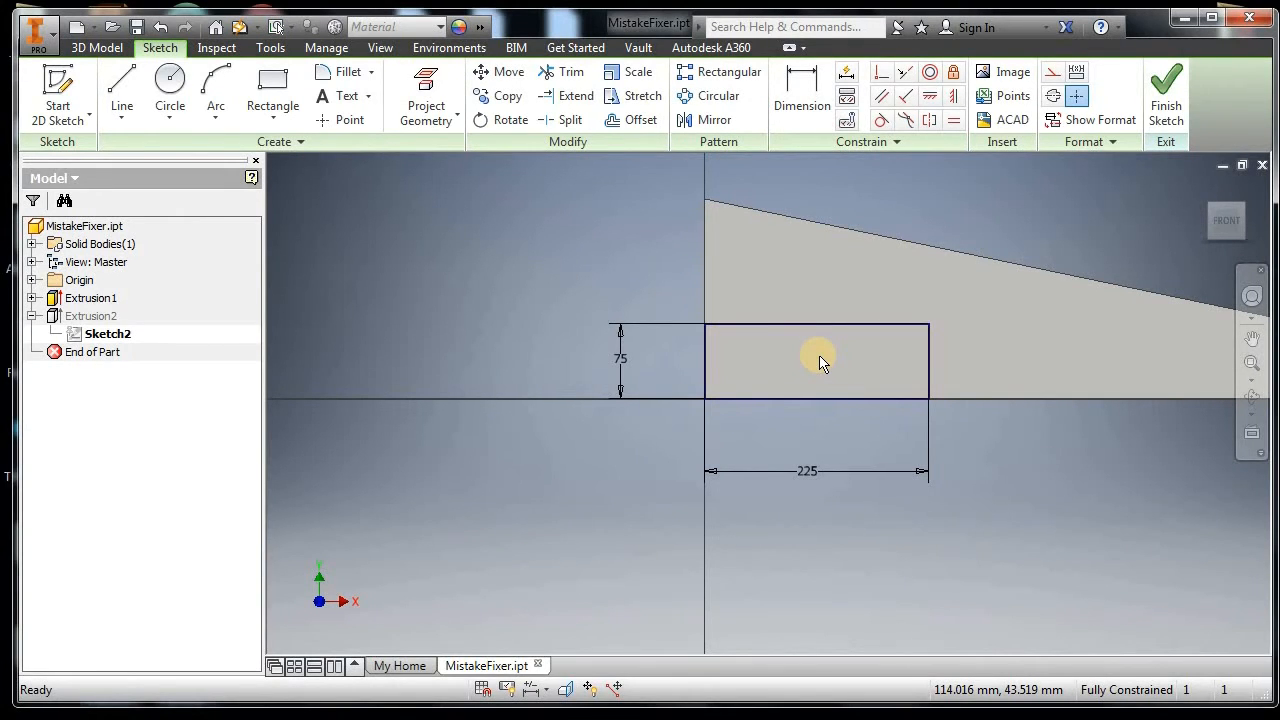
{"action": "double_click", "coordinate": [813, 473]}
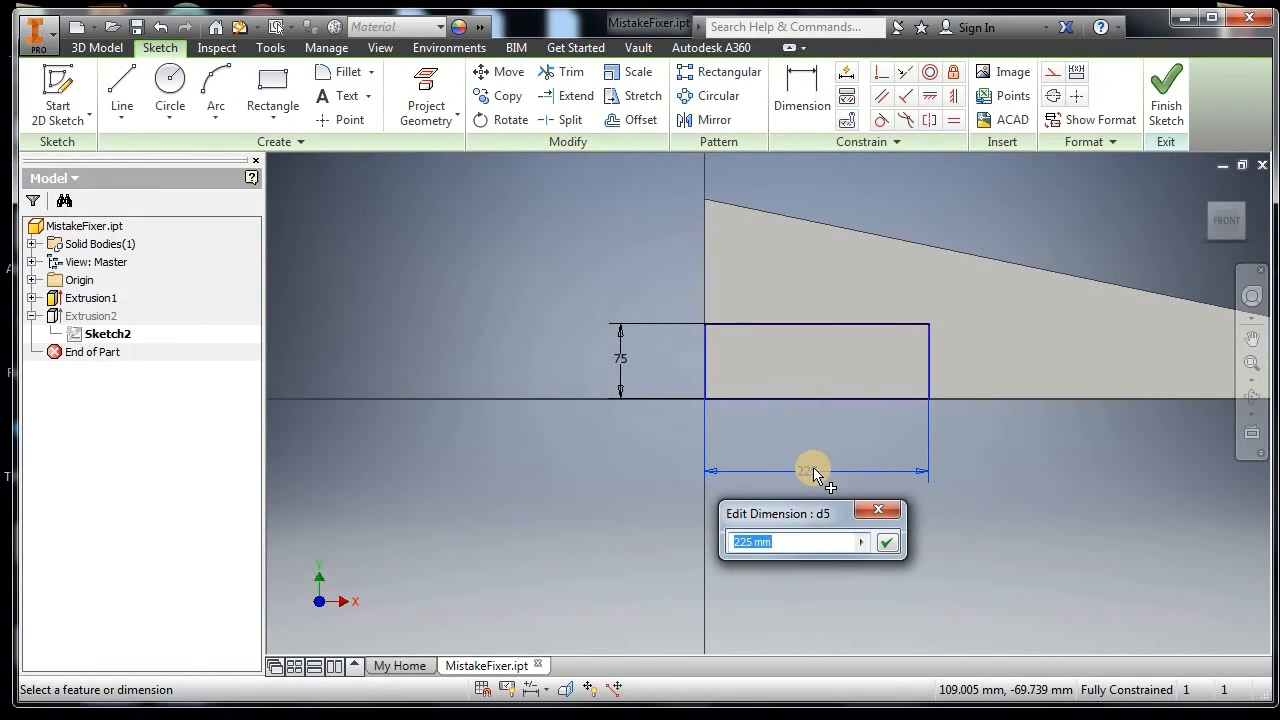
{"action": "type", "text": "300"}
{"action": "key", "text": "Return"}
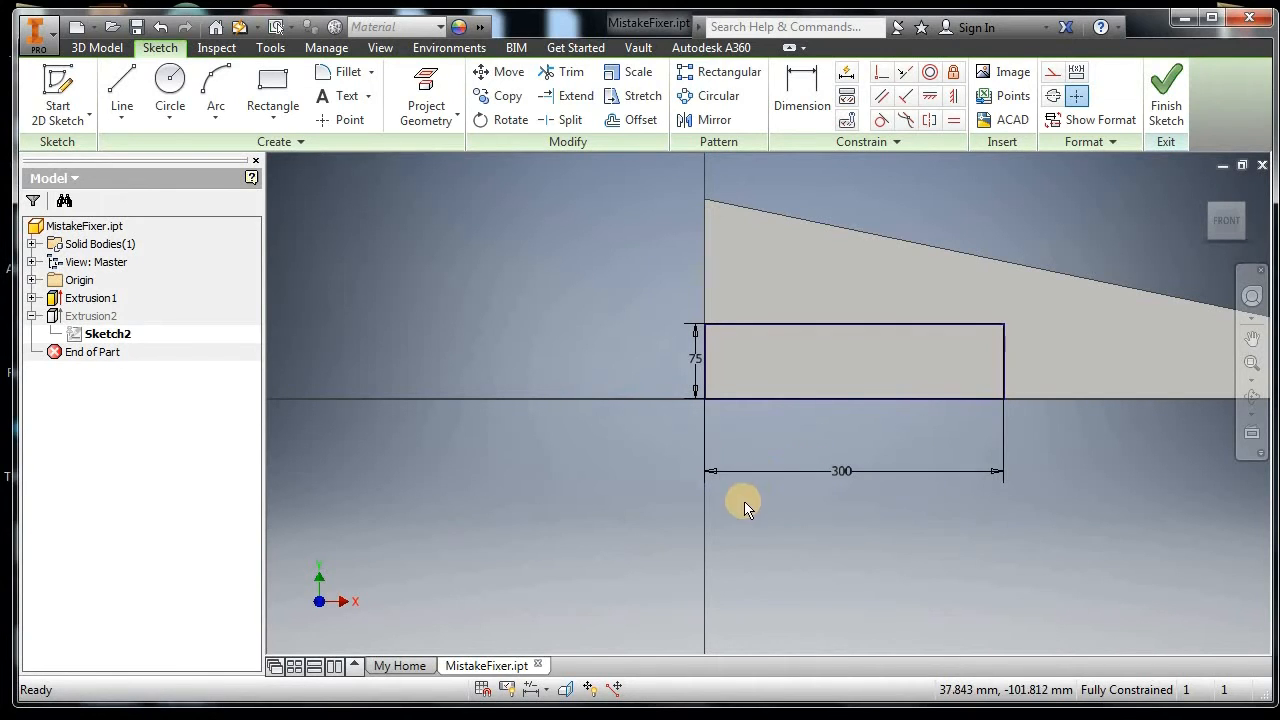
- Set the rectangle's height to 25 mm and finish the sketch to update the raised block
{"action": "double_click", "coordinate": [696, 361]}
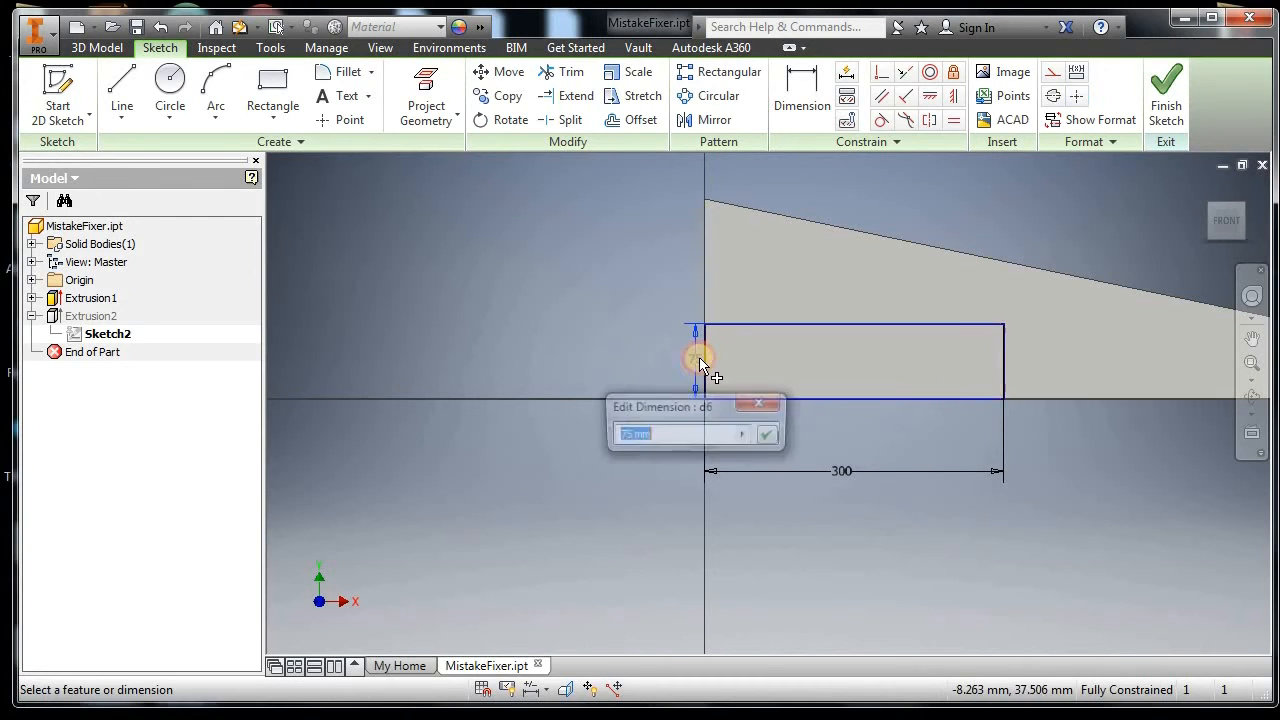
{"action": "type", "text": "25"}
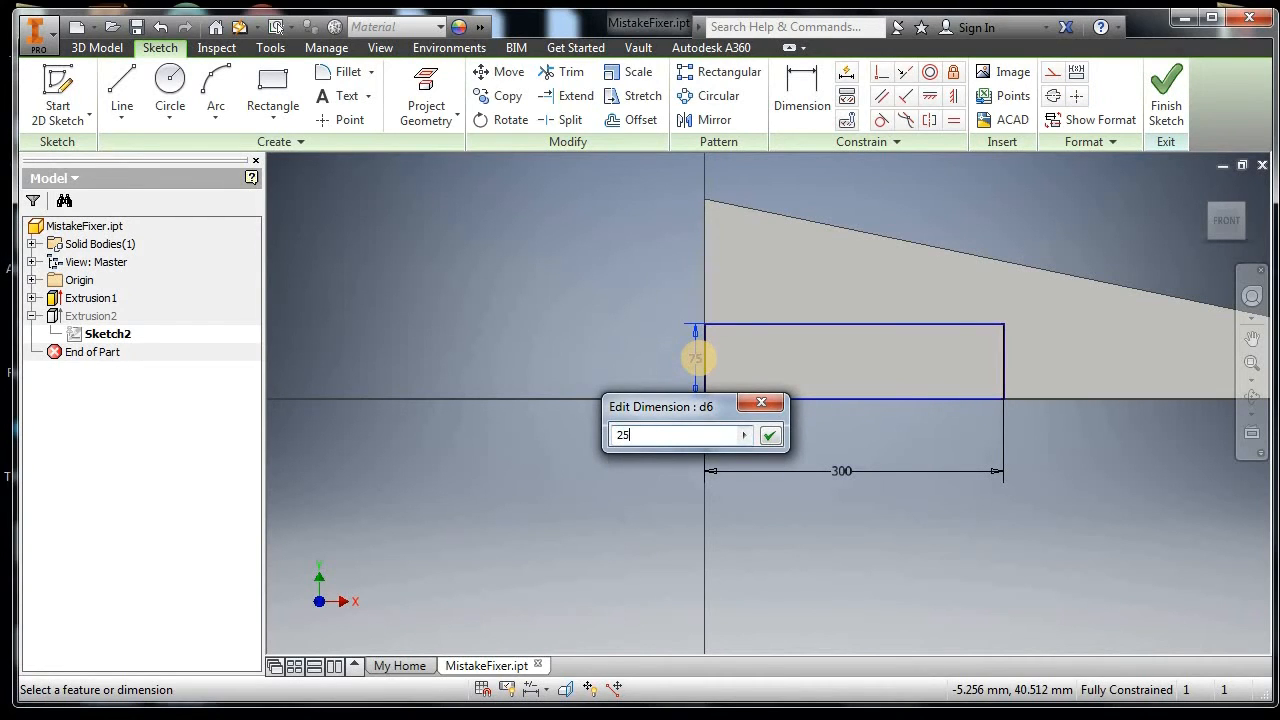
{"action": "key", "text": "Return"}
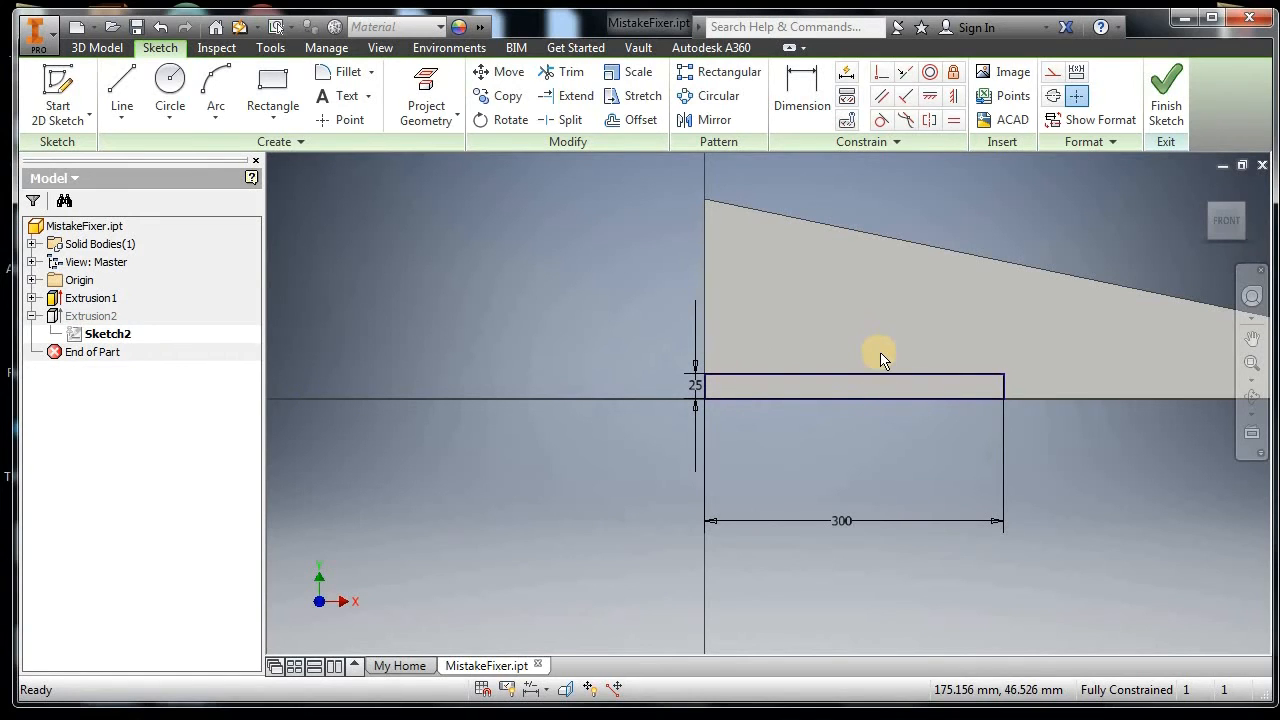
{"action": "left_click", "coordinate": [1163, 104]}
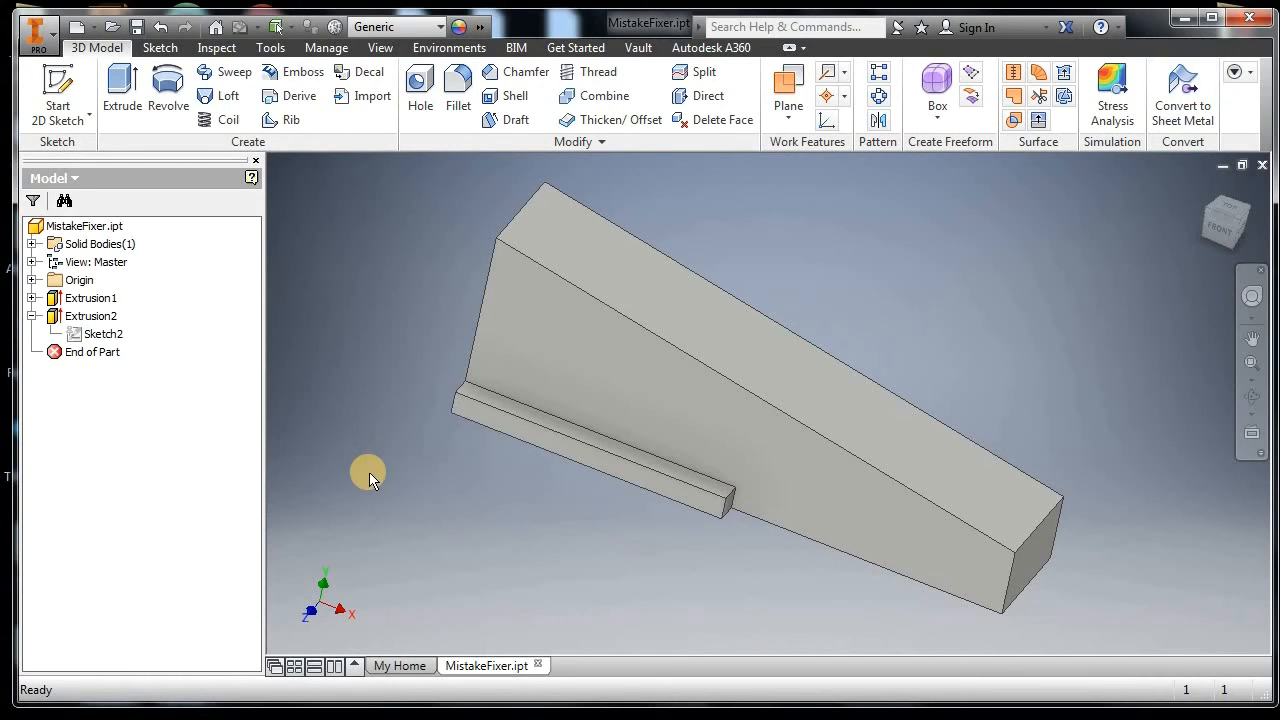
- Edit the raised block's extrusion feature and set its distance to 75 mm
{"action": "right_click", "coordinate": [106, 318]}
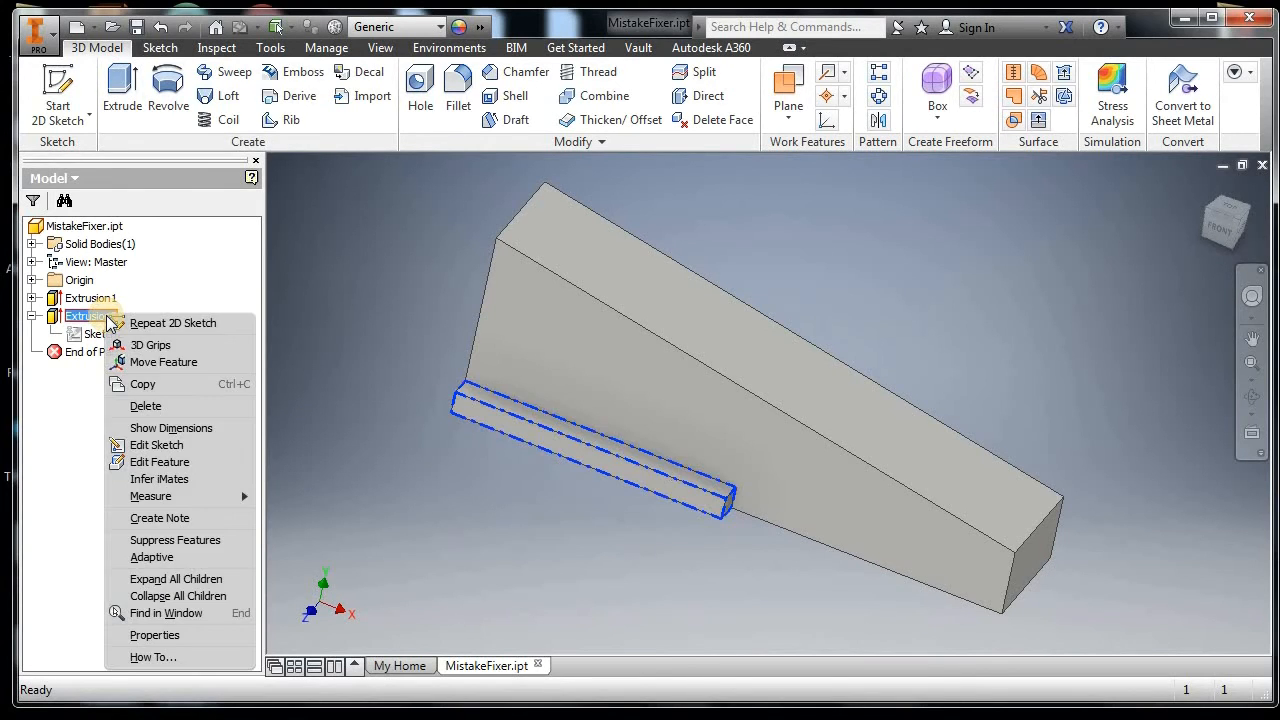
{"action": "left_click", "coordinate": [176, 464]}
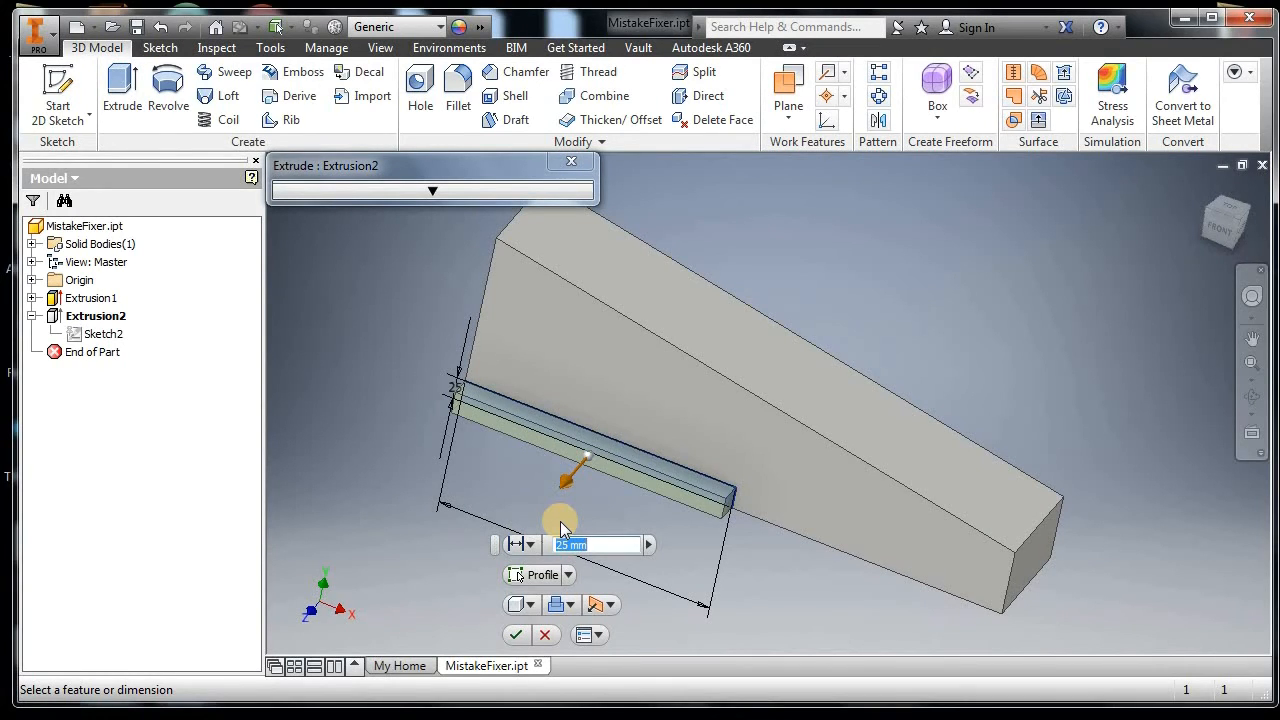
{"action": "type", "text": "75"}
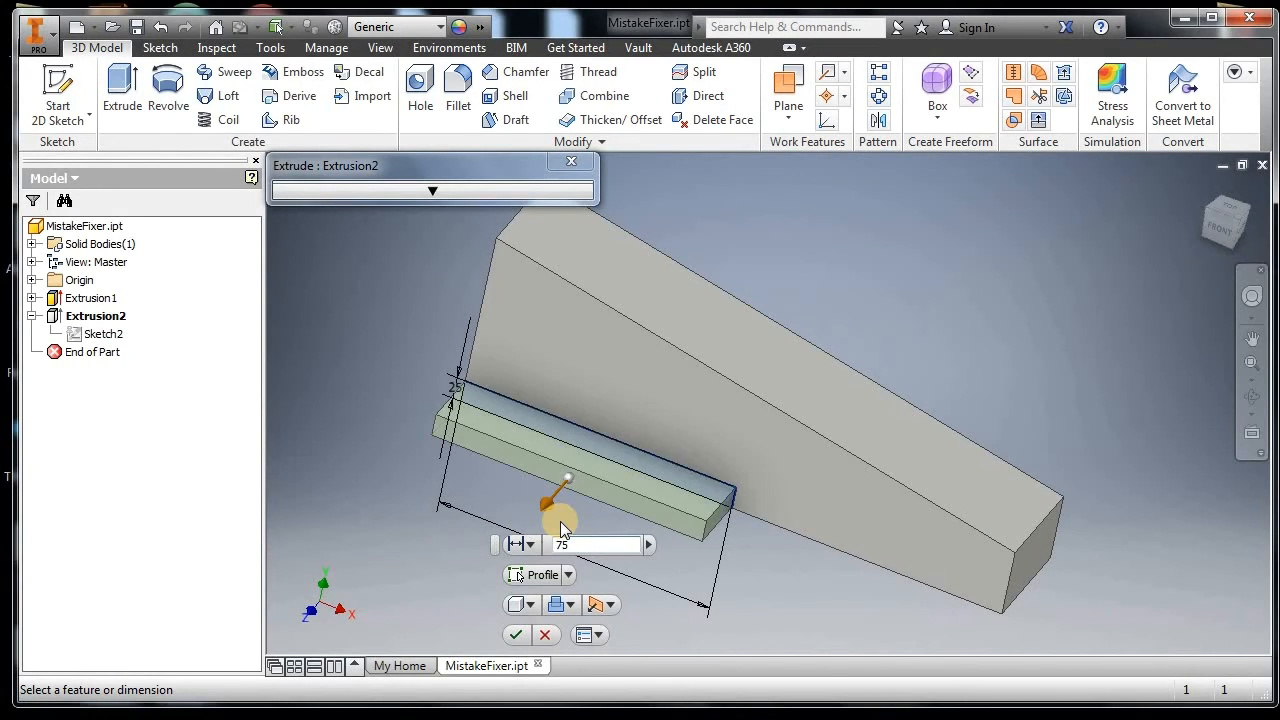
{"action": "left_click", "coordinate": [514, 635]}
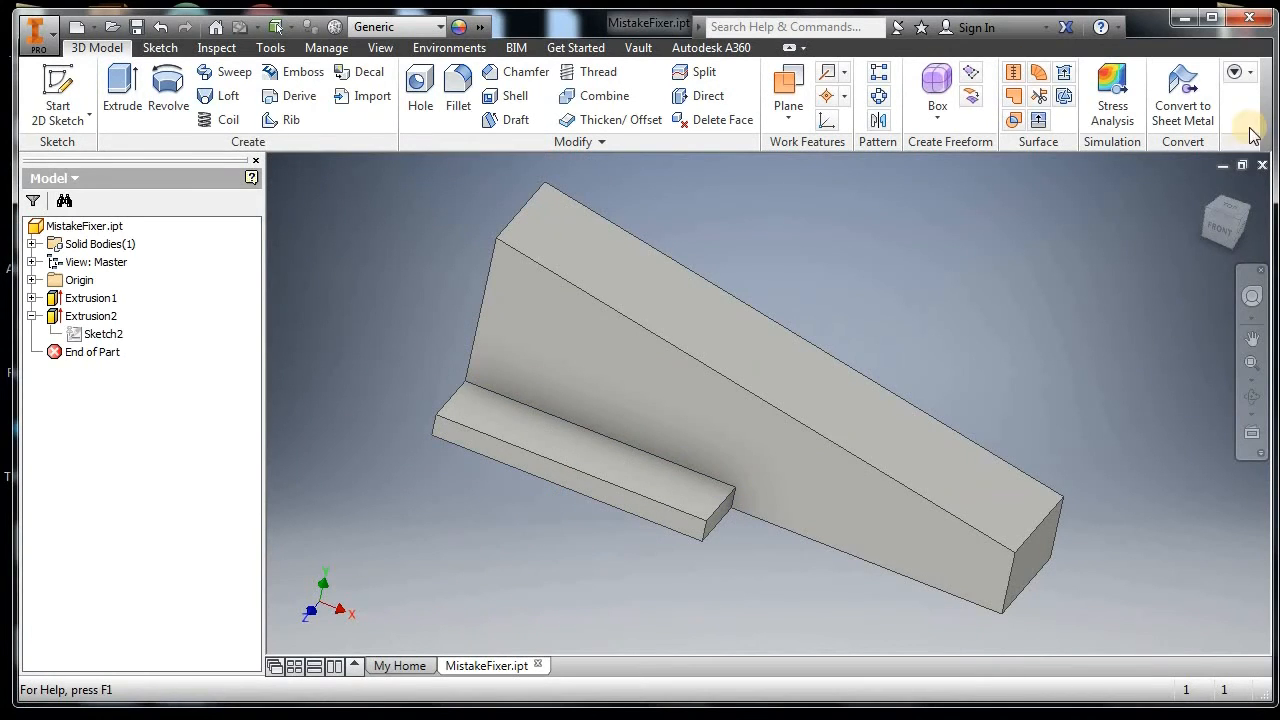
{"action": "left_click_drag", "start_coordinate": [1201, 230], "coordinate": [1232, 220]}
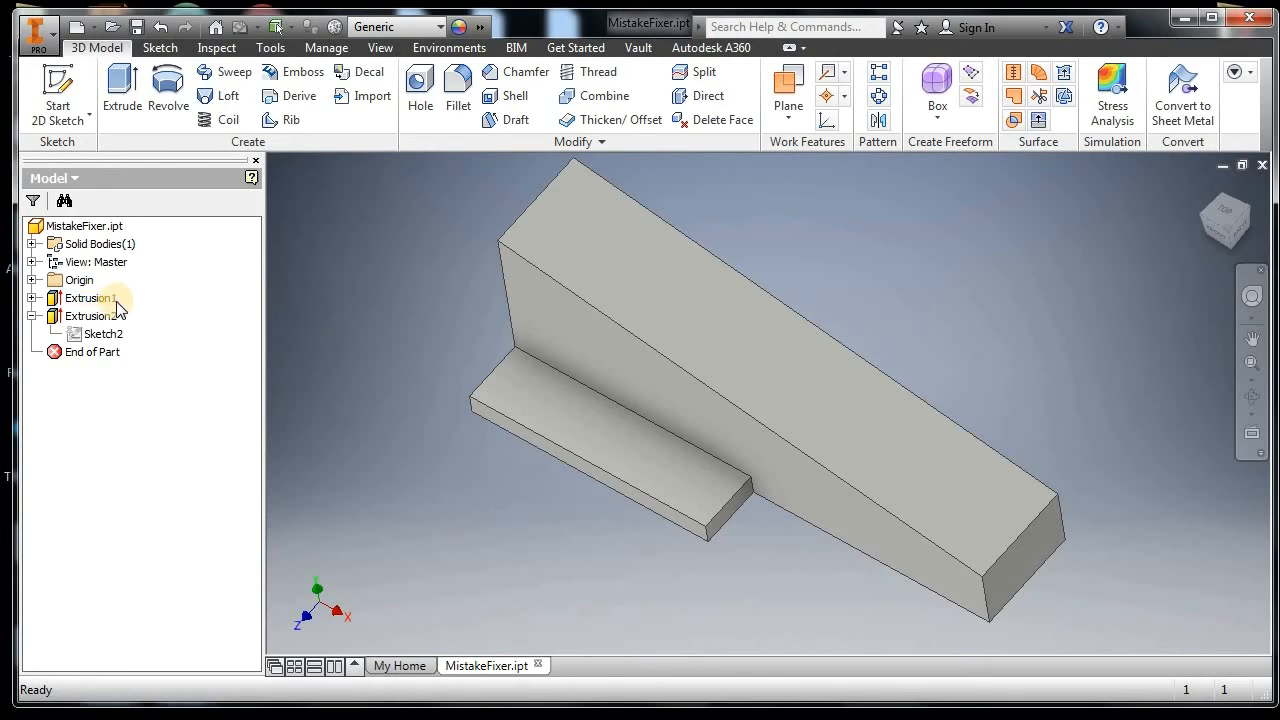
{"action": "left_click", "coordinate": [33, 316]}
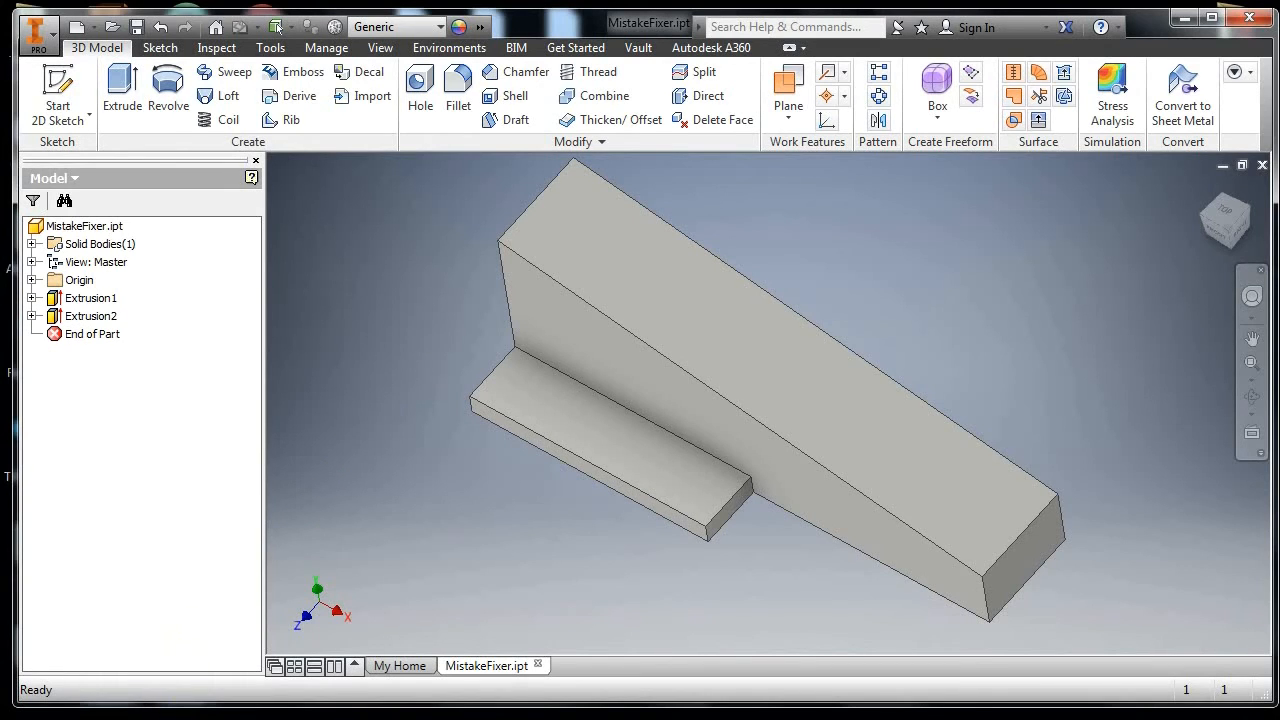
- Examine the coloured wedge, its yellow block and the SKOL text cut from several angles
{"action": "mouse_move", "coordinate": [211, 716]}
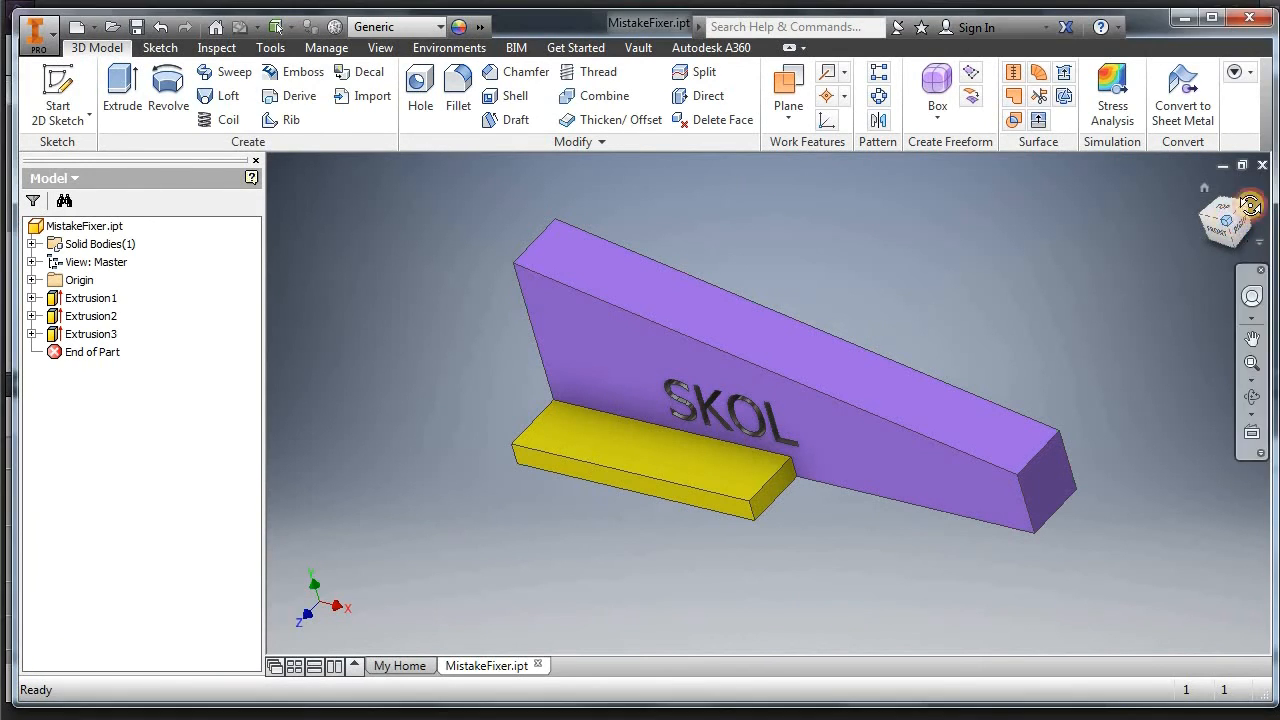
{"action": "left_click", "coordinate": [1218, 231]}
{"action": "mouse_move", "coordinate": [262, 191]}
{"action": "left_mouse_down"}
{"action": "mouse_move", "coordinate": [1137, 247]}
{"action": "mouse_move", "coordinate": [1228, 218]}
{"action": "mouse_move", "coordinate": [294, 186]}
{"action": "mouse_move", "coordinate": [312, 192]}
{"action": "left_mouse_up"}
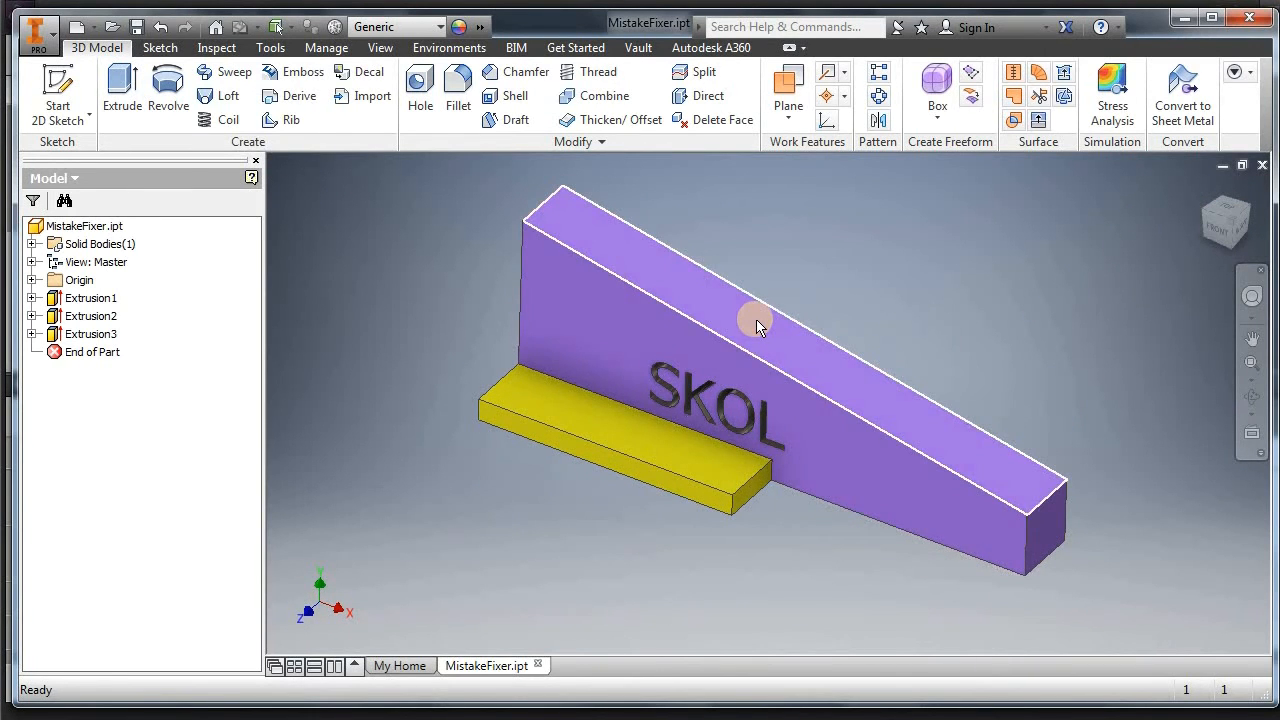
{"action": "mouse_move", "coordinate": [1212, 222]}
{"action": "left_mouse_down"}
{"action": "mouse_move", "coordinate": [1141, 202]}
{"action": "mouse_move", "coordinate": [1048, 243]}
{"action": "mouse_move", "coordinate": [1050, 254]}
{"action": "left_mouse_up"}
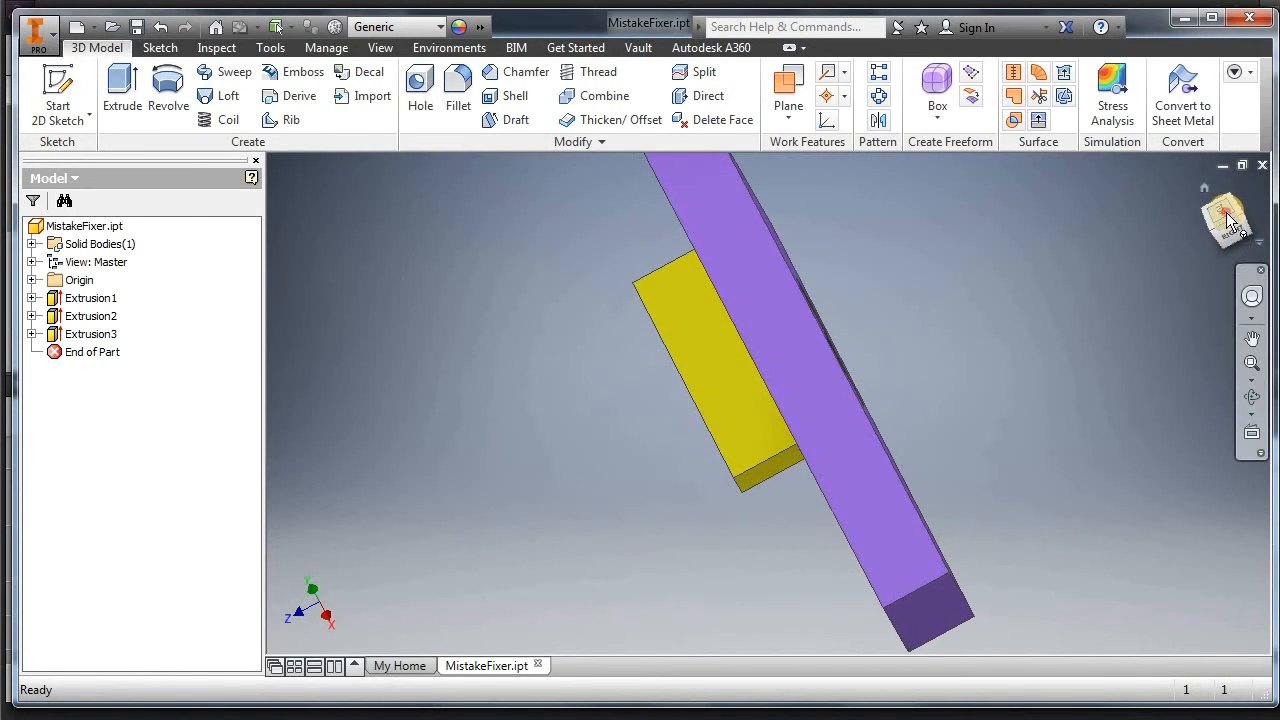
{"action": "left_click", "coordinate": [1228, 218]}
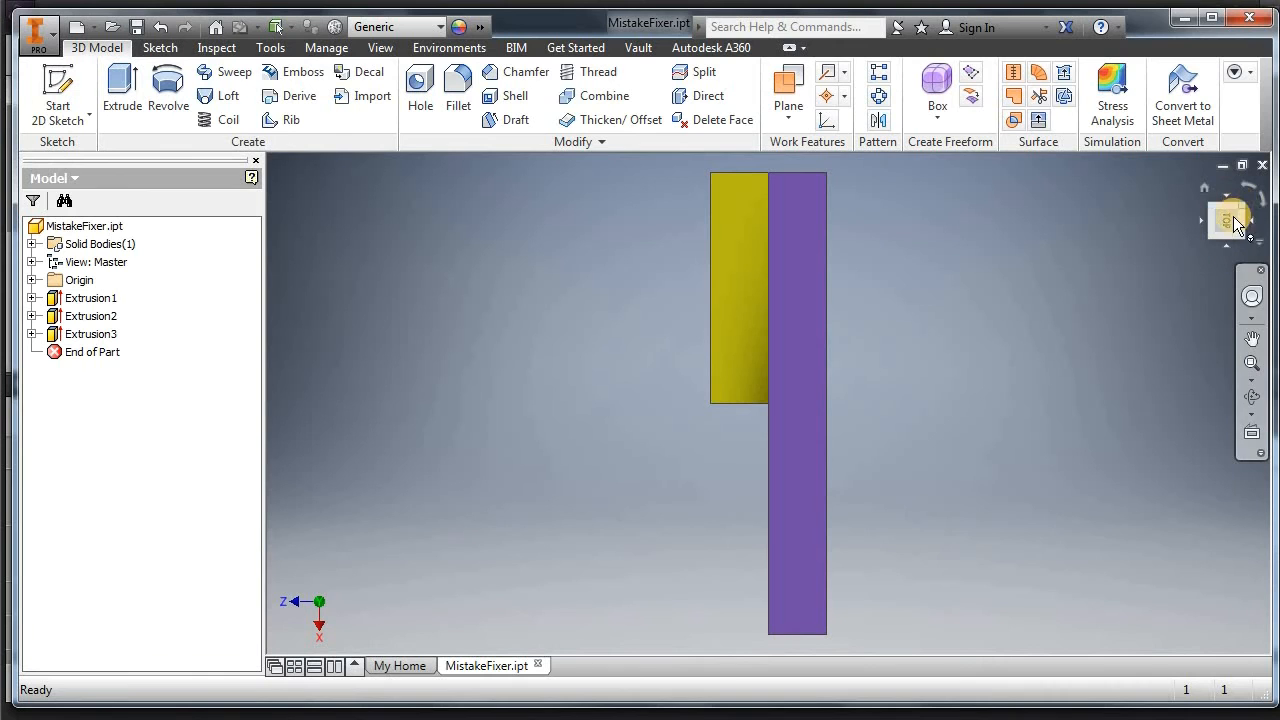
{"action": "mouse_move", "coordinate": [1228, 226]}
{"action": "left_mouse_down"}
{"action": "mouse_move", "coordinate": [1235, 625]}
{"action": "mouse_move", "coordinate": [300, 600]}
{"action": "mouse_move", "coordinate": [359, 635]}
{"action": "mouse_move", "coordinate": [400, 157]}
{"action": "mouse_move", "coordinate": [418, 170]}
{"action": "left_mouse_up"}
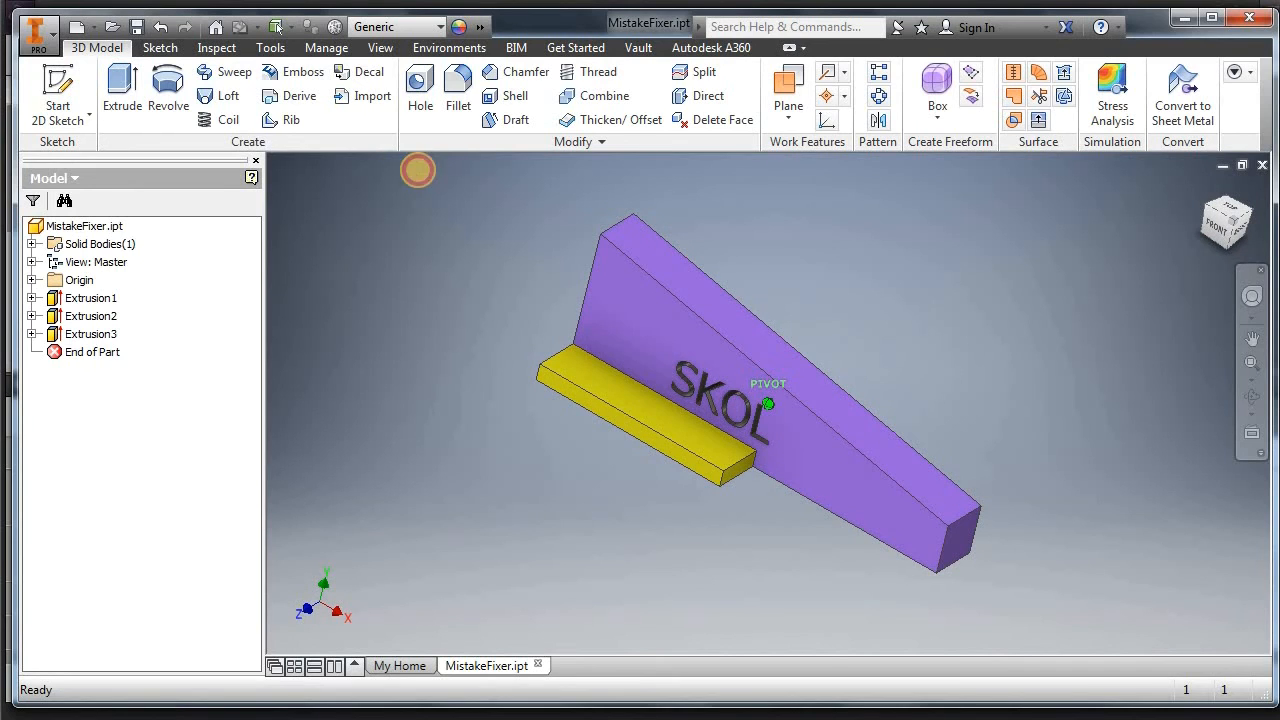
{"action": "left_click_drag", "start_coordinate": [418, 170], "coordinate": [419, 170]}
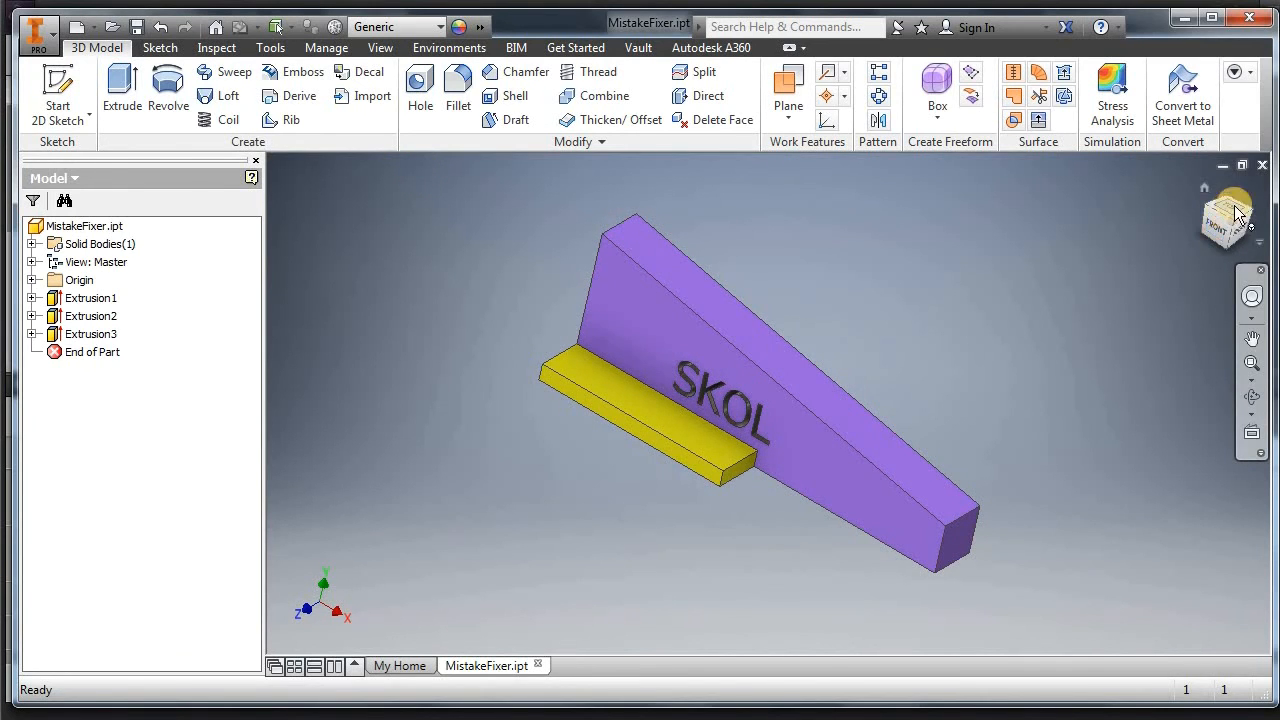
{"action": "mouse_move", "coordinate": [1236, 217]}
{"action": "left_mouse_down"}
{"action": "mouse_move", "coordinate": [1253, 208]}
{"action": "mouse_move", "coordinate": [286, 189]}
{"action": "mouse_move", "coordinate": [303, 226]}
{"action": "mouse_move", "coordinate": [1200, 250]}
{"action": "left_mouse_up"}
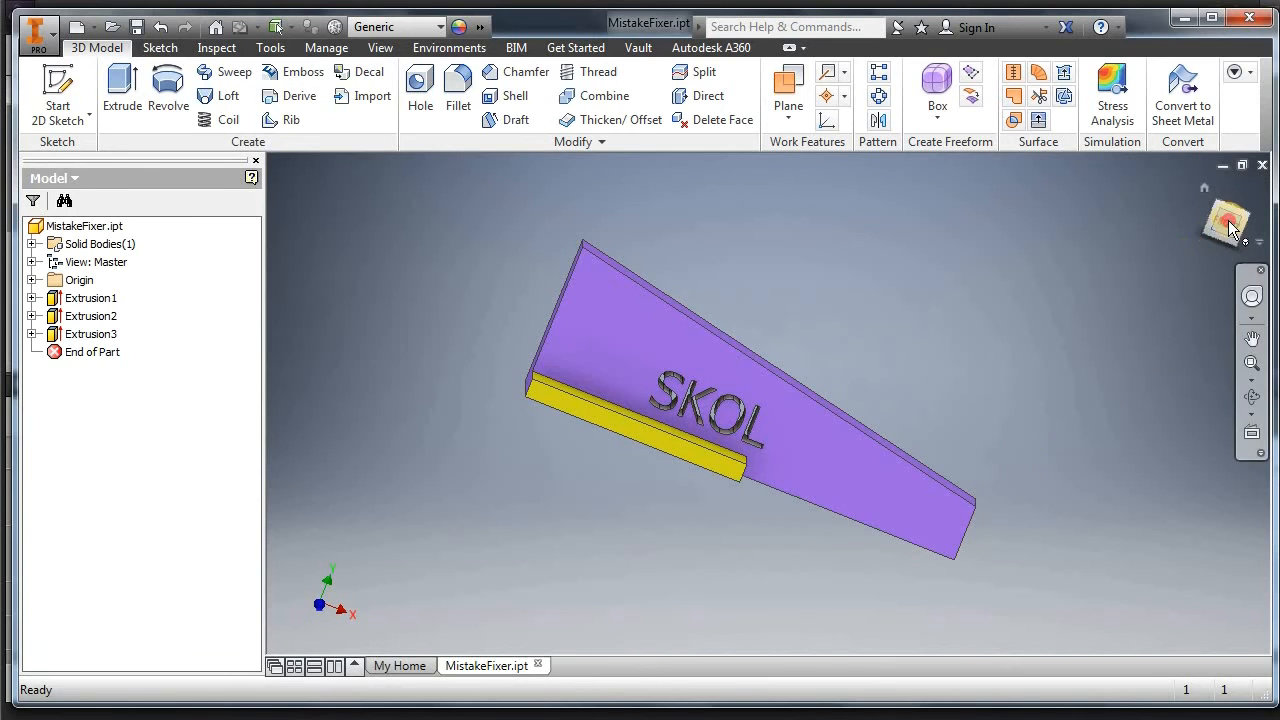
{"action": "mouse_move", "coordinate": [1230, 228]}
{"action": "left_mouse_down"}
{"action": "mouse_move", "coordinate": [1154, 240]}
{"action": "mouse_move", "coordinate": [1140, 260]}
{"action": "left_mouse_up"}
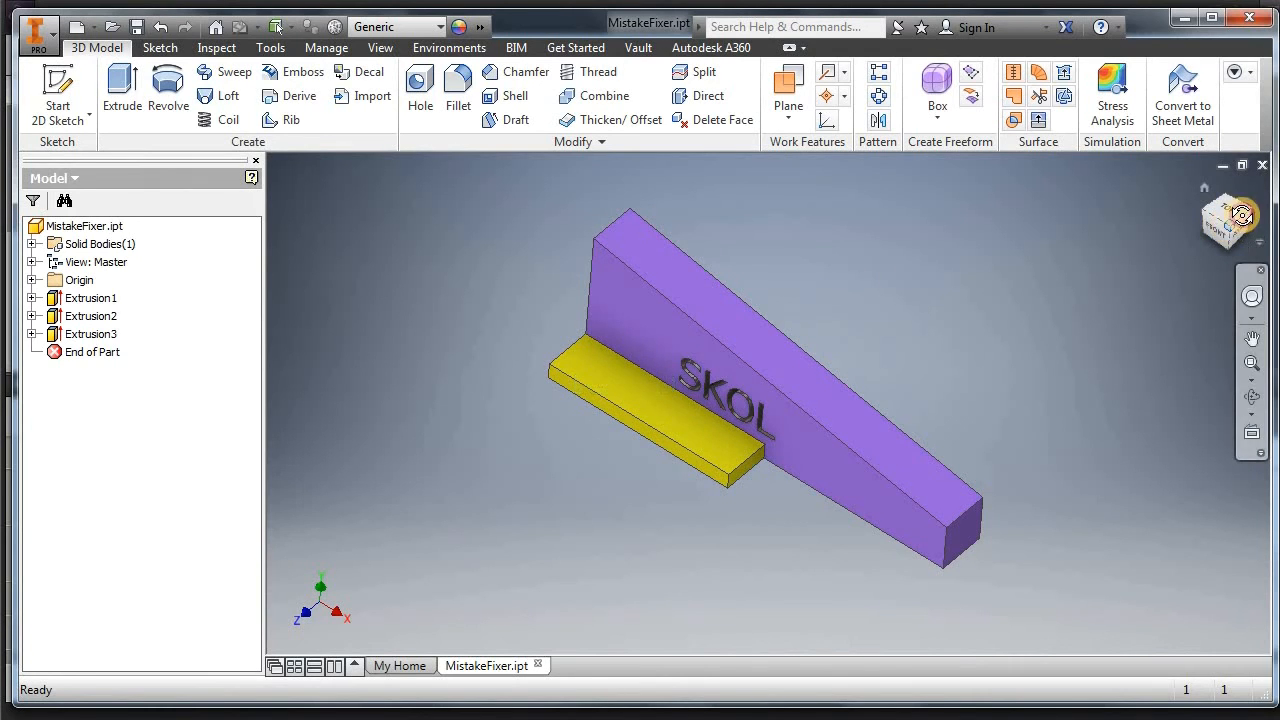
{"action": "mouse_move", "coordinate": [1241, 215]}
{"action": "left_mouse_down"}
{"action": "mouse_move", "coordinate": [274, 200]}
{"action": "mouse_move", "coordinate": [1249, 225]}
{"action": "mouse_move", "coordinate": [1203, 228]}
{"action": "mouse_move", "coordinate": [1213, 244]}
{"action": "mouse_move", "coordinate": [1182, 253]}
{"action": "mouse_move", "coordinate": [1100, 223]}
{"action": "mouse_move", "coordinate": [1114, 246]}
{"action": "mouse_move", "coordinate": [1143, 240]}
{"action": "mouse_move", "coordinate": [1152, 268]}
{"action": "left_mouse_up"}
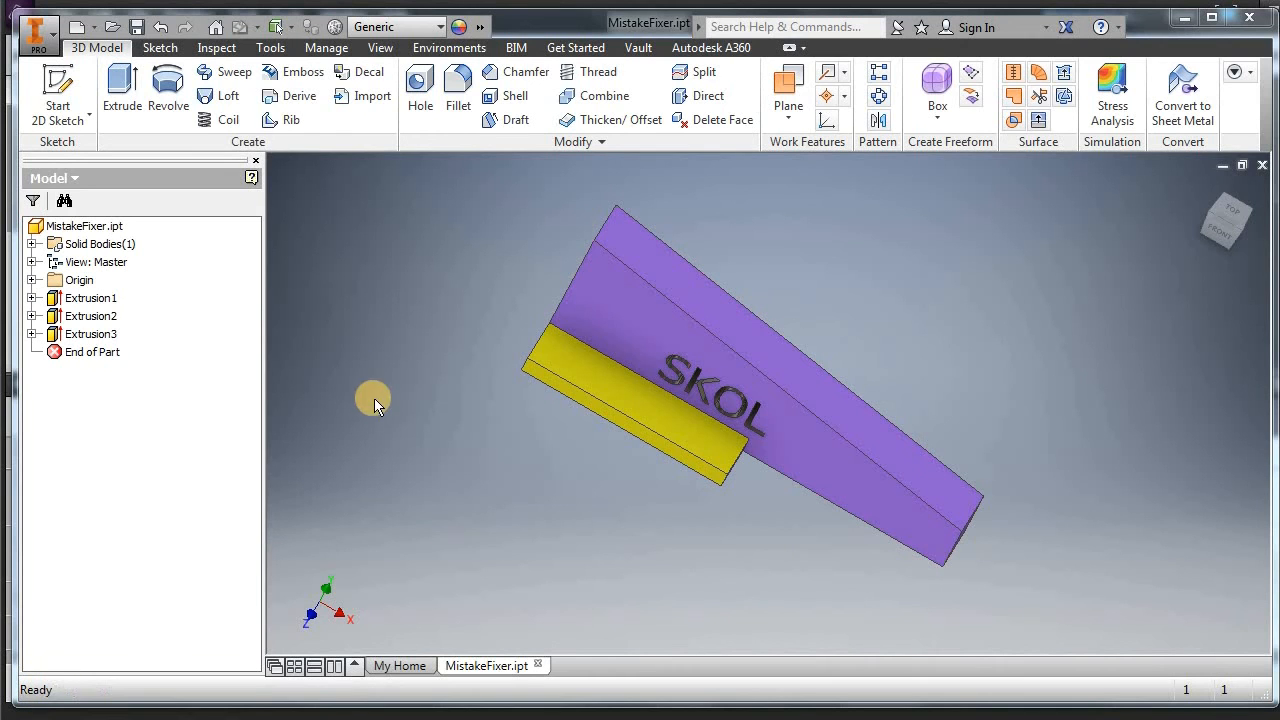
{"action": "mouse_move", "coordinate": [1235, 222]}
{"action": "left_mouse_down"}
{"action": "mouse_move", "coordinate": [1177, 186]}
{"action": "mouse_move", "coordinate": [943, 197]}
{"action": "mouse_move", "coordinate": [695, 624]}
{"action": "mouse_move", "coordinate": [1246, 368]}
{"action": "mouse_move", "coordinate": [1123, 466]}
{"action": "mouse_move", "coordinate": [1037, 586]}
{"action": "mouse_move", "coordinate": [894, 351]}
{"action": "left_mouse_up"}
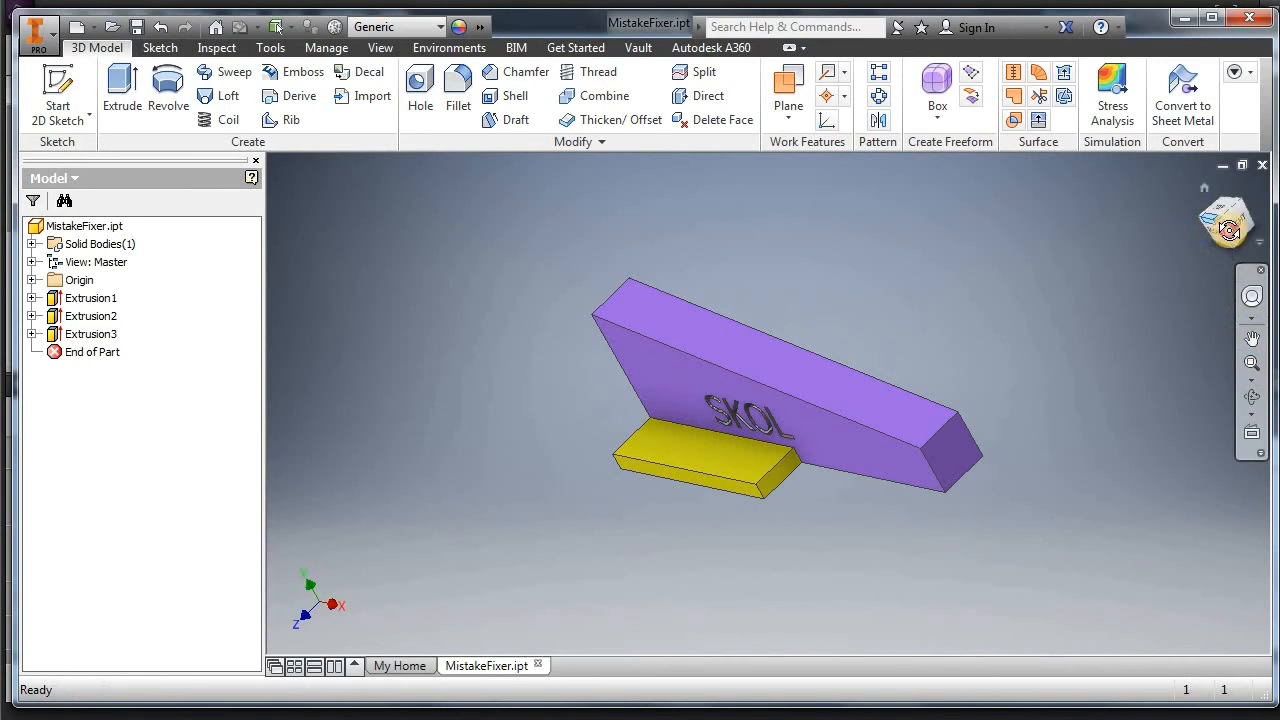
{"action": "left_click_drag", "start_coordinate": [1226, 234], "coordinate": [1258, 227]}
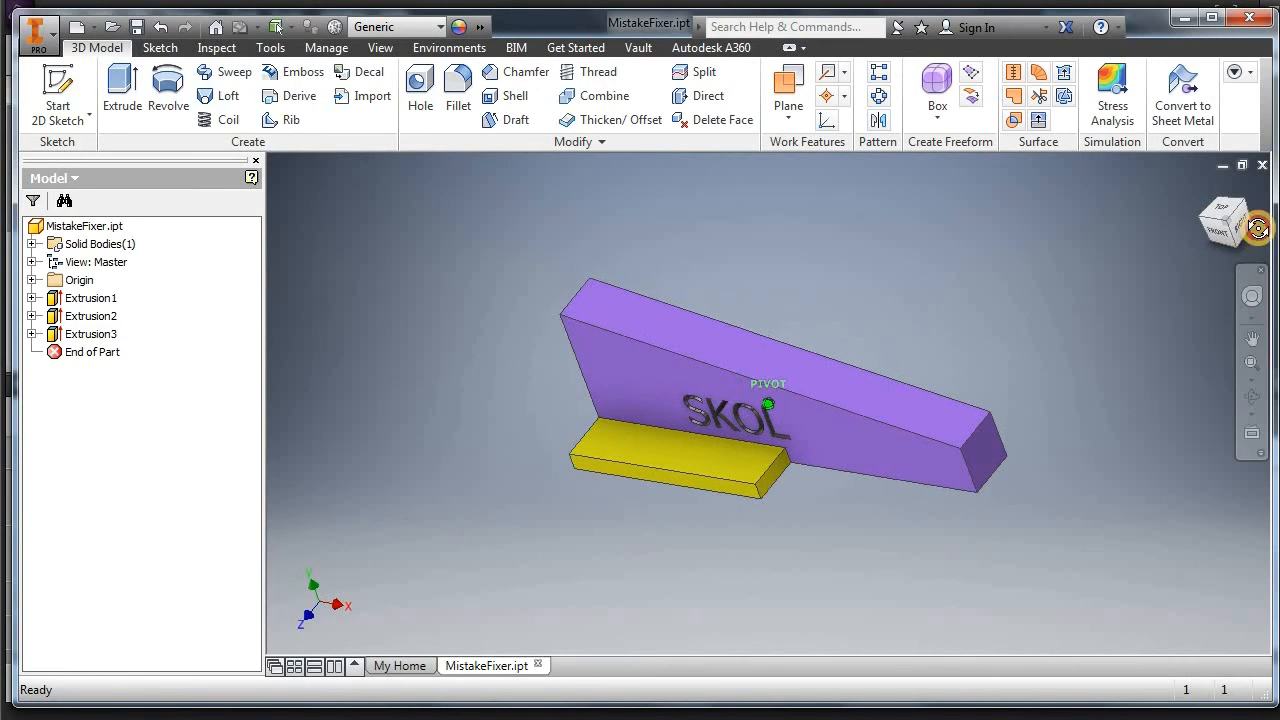
- Edit the SKOL text cut feature and set its extent to a distance of 10 mm
{"action": "left_click", "coordinate": [92, 334]}
{"action": "right_click", "coordinate": [100, 335]}
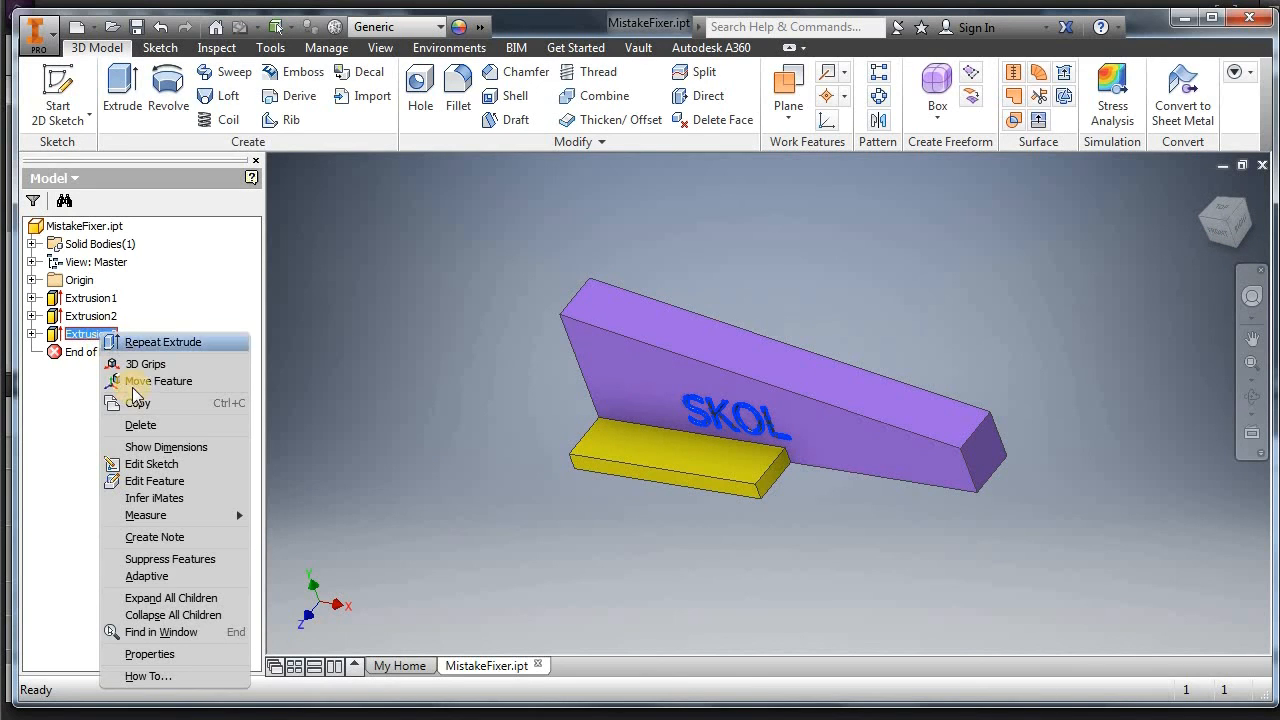
{"action": "left_click", "coordinate": [177, 478]}
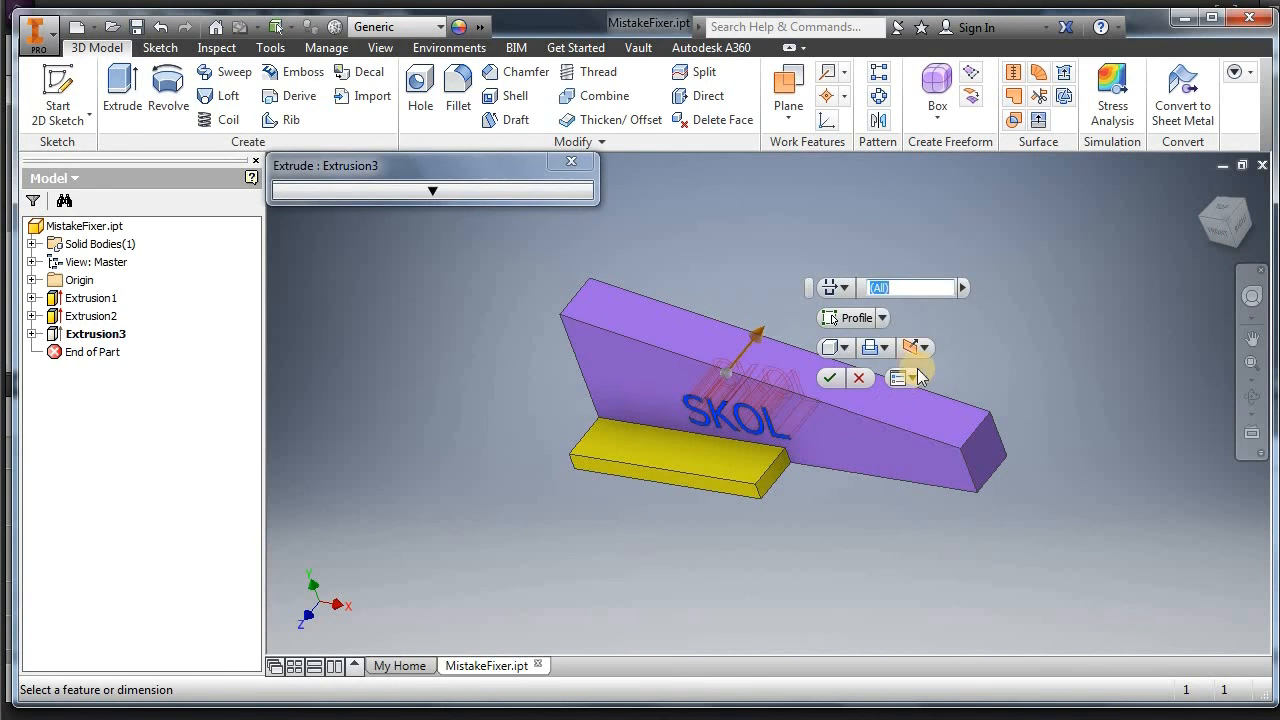
{"action": "left_click", "coordinate": [847, 289]}
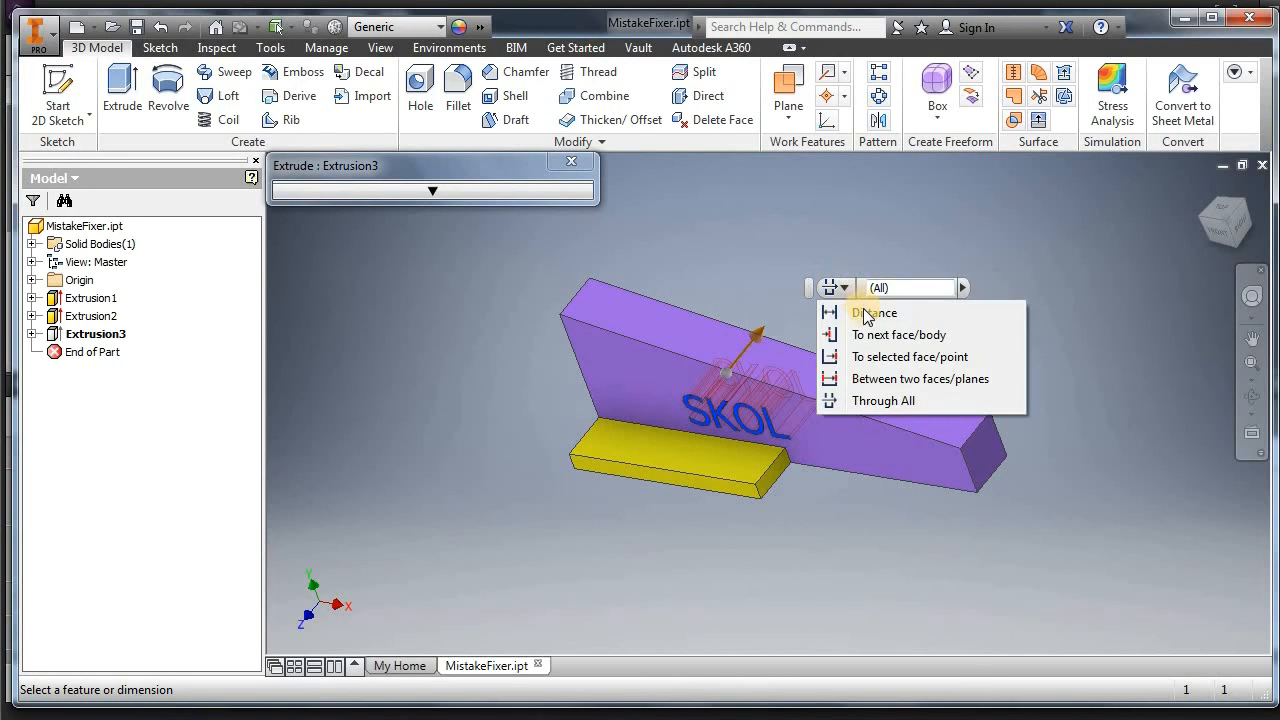
{"action": "left_click", "coordinate": [868, 313]}
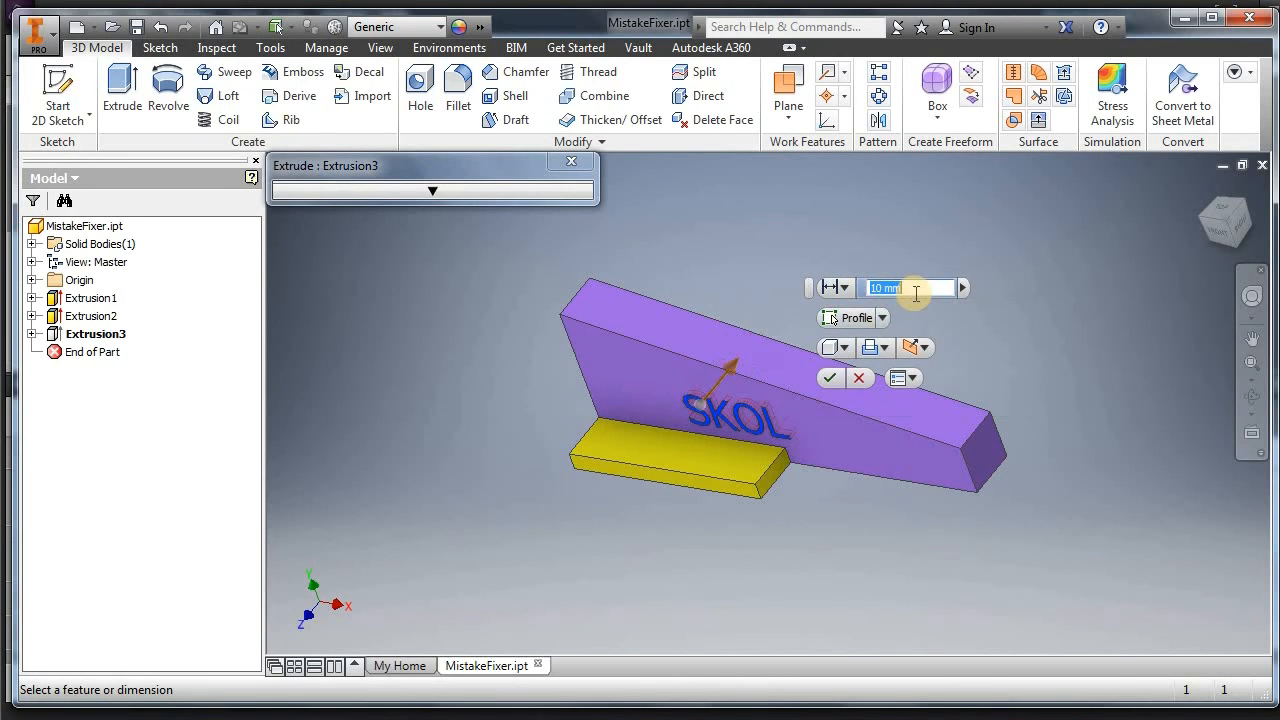
{"action": "left_click", "coordinate": [832, 378]}
{"action": "left_click_drag", "start_coordinate": [1222, 222], "coordinate": [642, 523]}
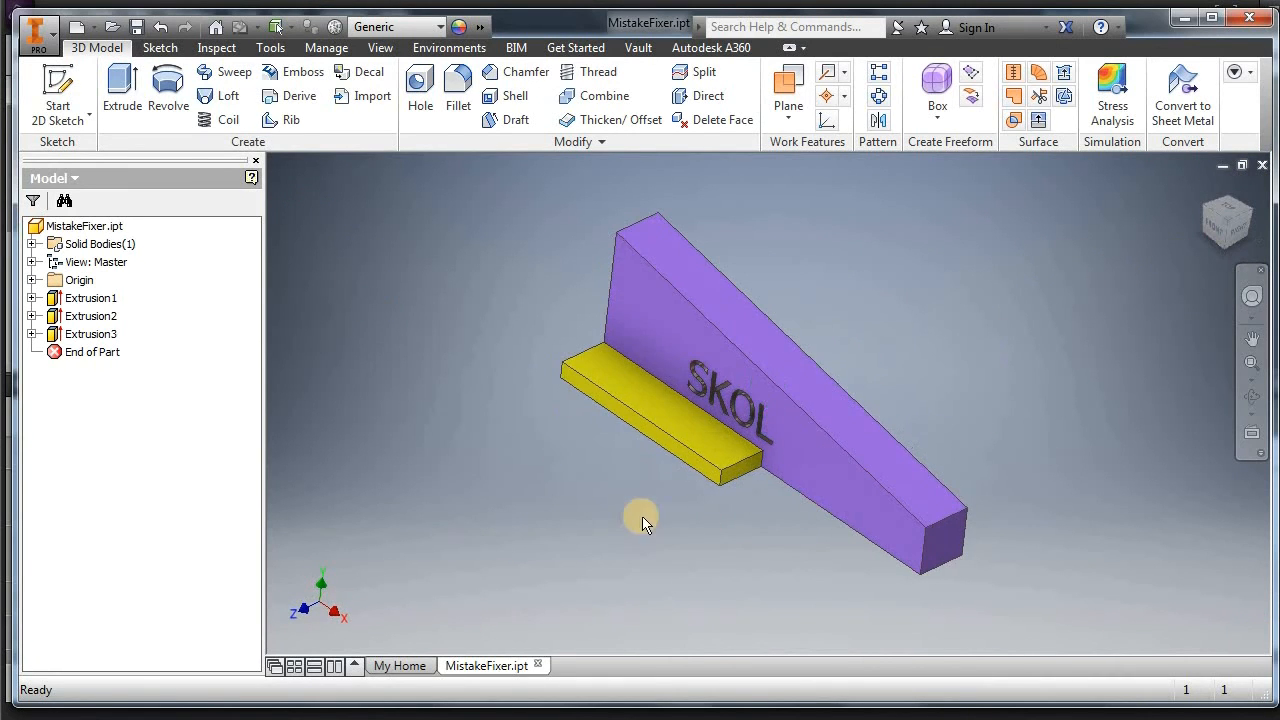
- Edit the yellow block's extrusion feature and set its distance to 750 mm
{"action": "right_click", "coordinate": [104, 322]}
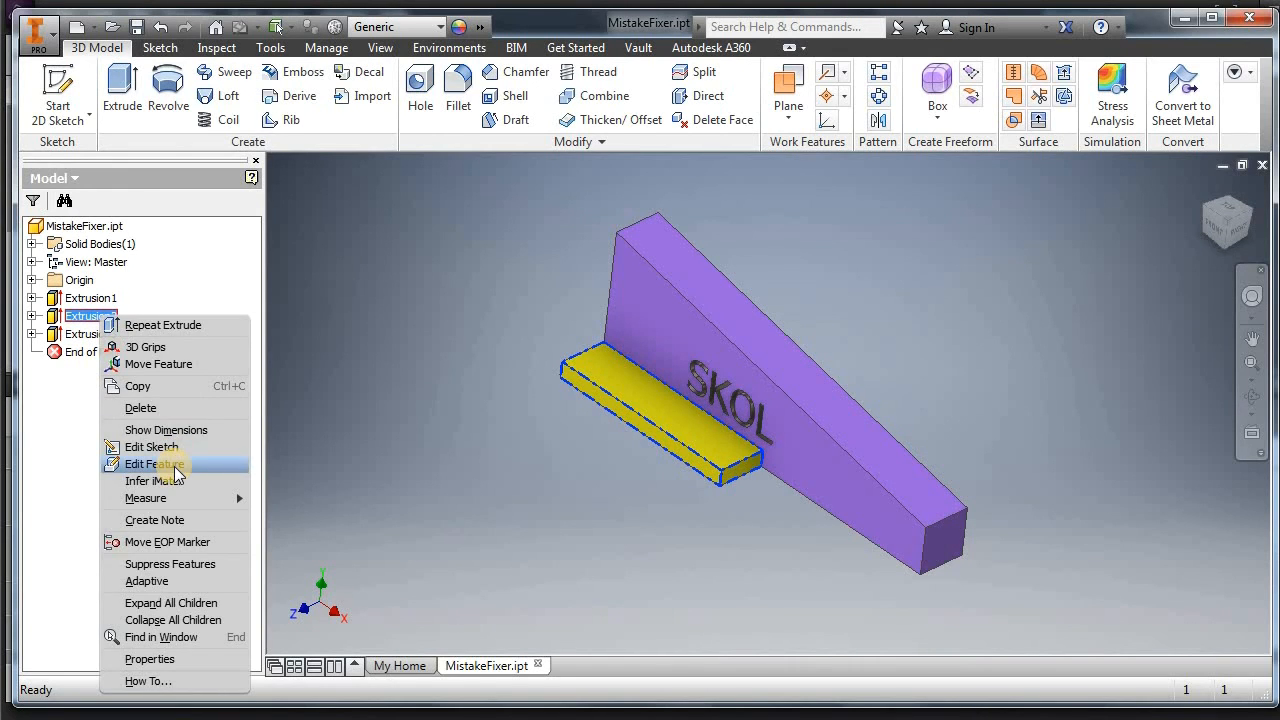
{"action": "left_click", "coordinate": [155, 464]}
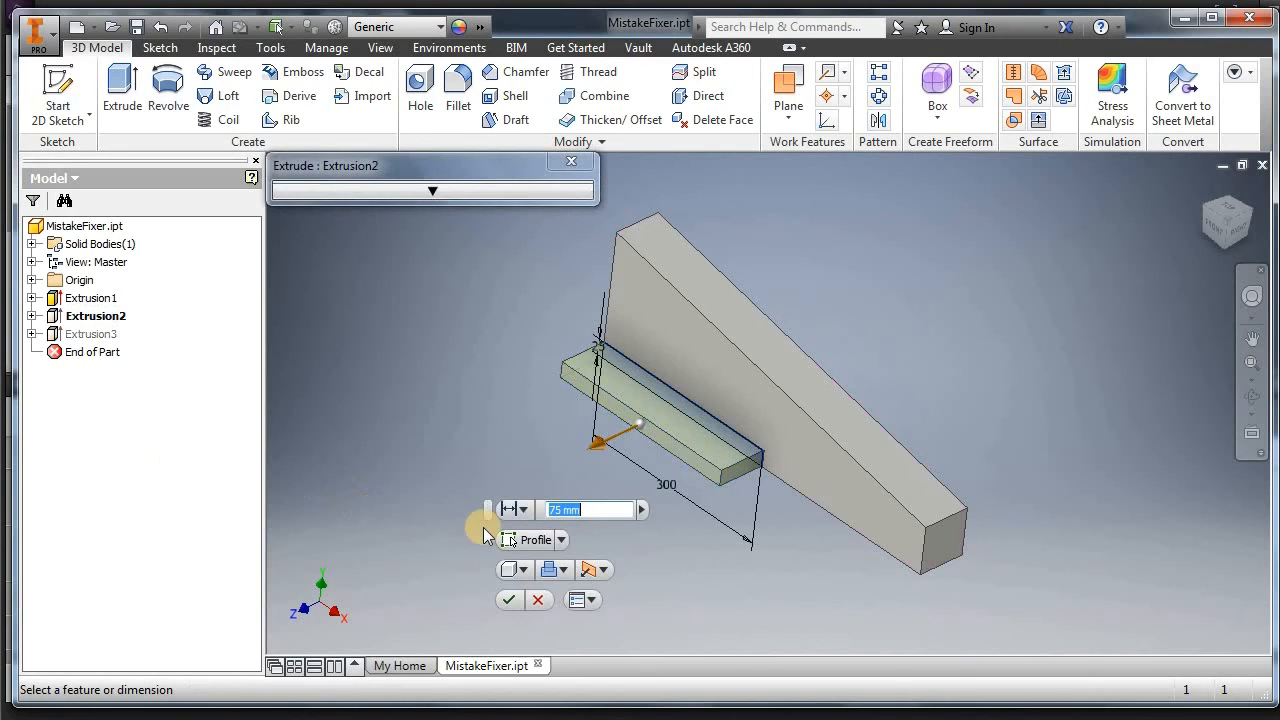
{"action": "type", "text": "750"}
{"action": "left_click", "coordinate": [510, 602]}
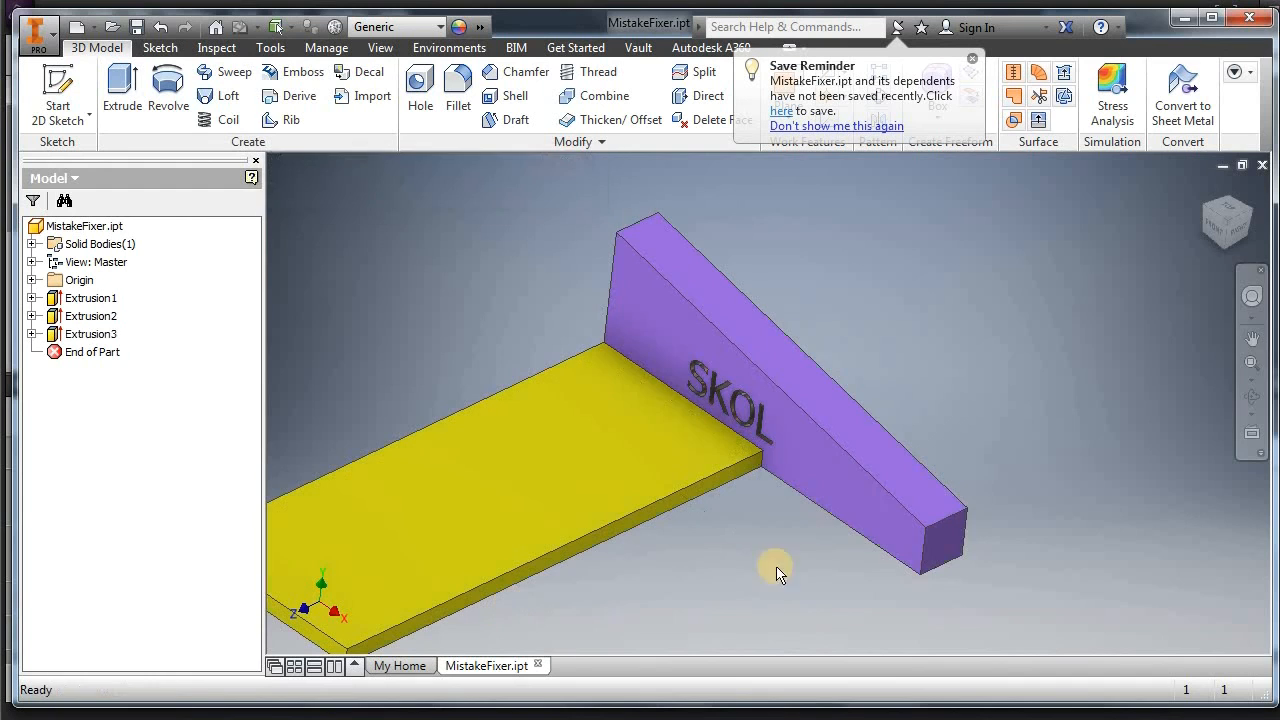
{"action": "left_click", "coordinate": [1226, 226]}
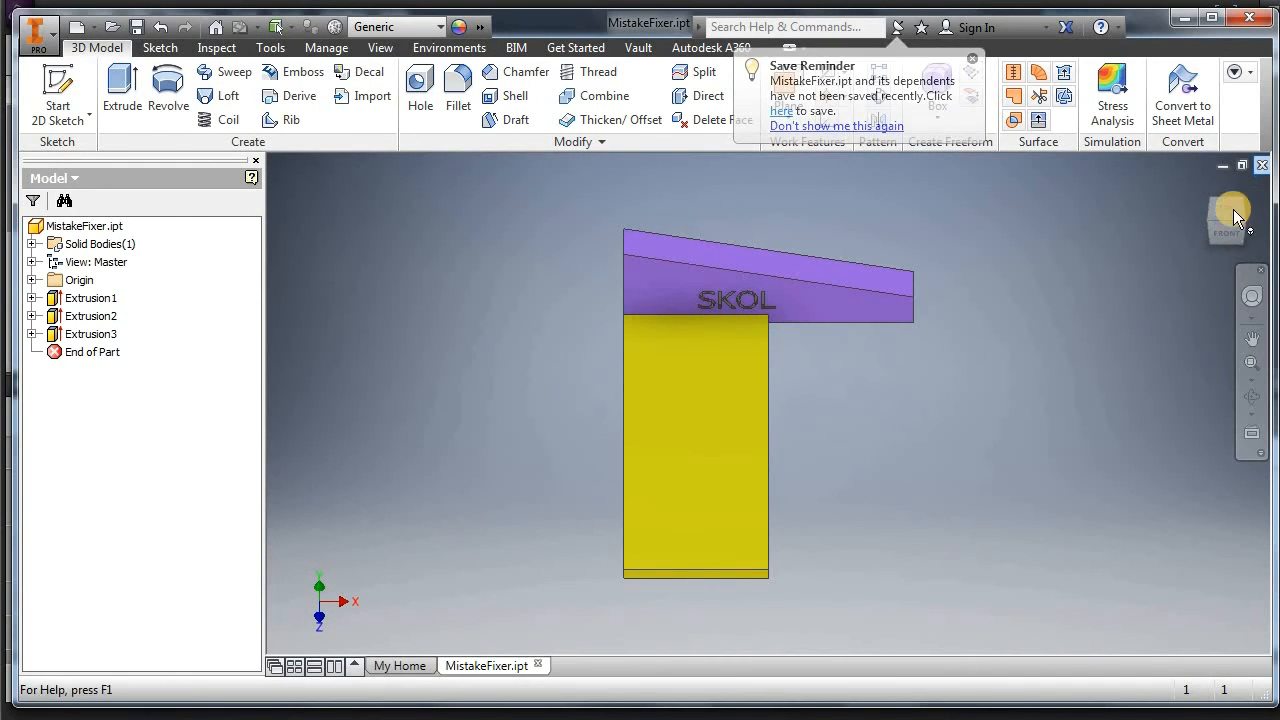
{"action": "left_click_drag", "start_coordinate": [1236, 218], "coordinate": [1151, 163]}
- Reopen the yellow block's sketch, set the rectangle's height to 100 mm and finish the sketch
{"action": "left_click", "coordinate": [95, 316]}
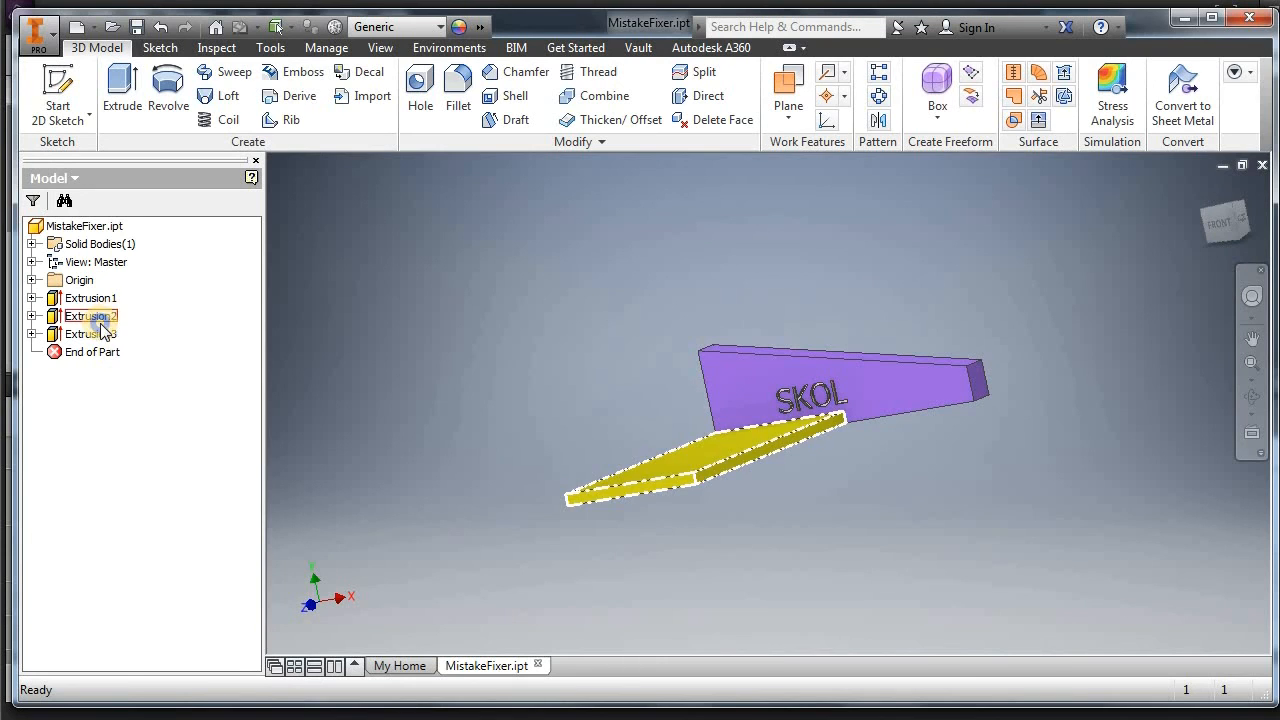
{"action": "right_click", "coordinate": [101, 323]}
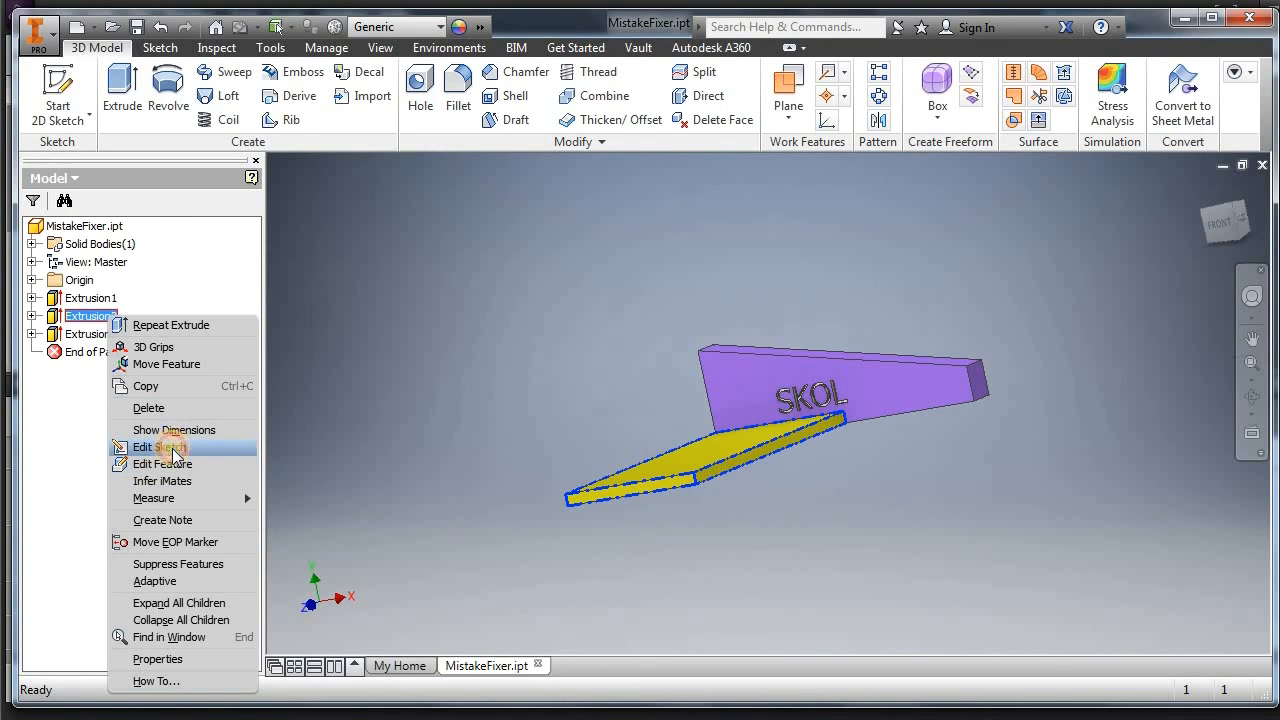
{"action": "left_click", "coordinate": [174, 452]}
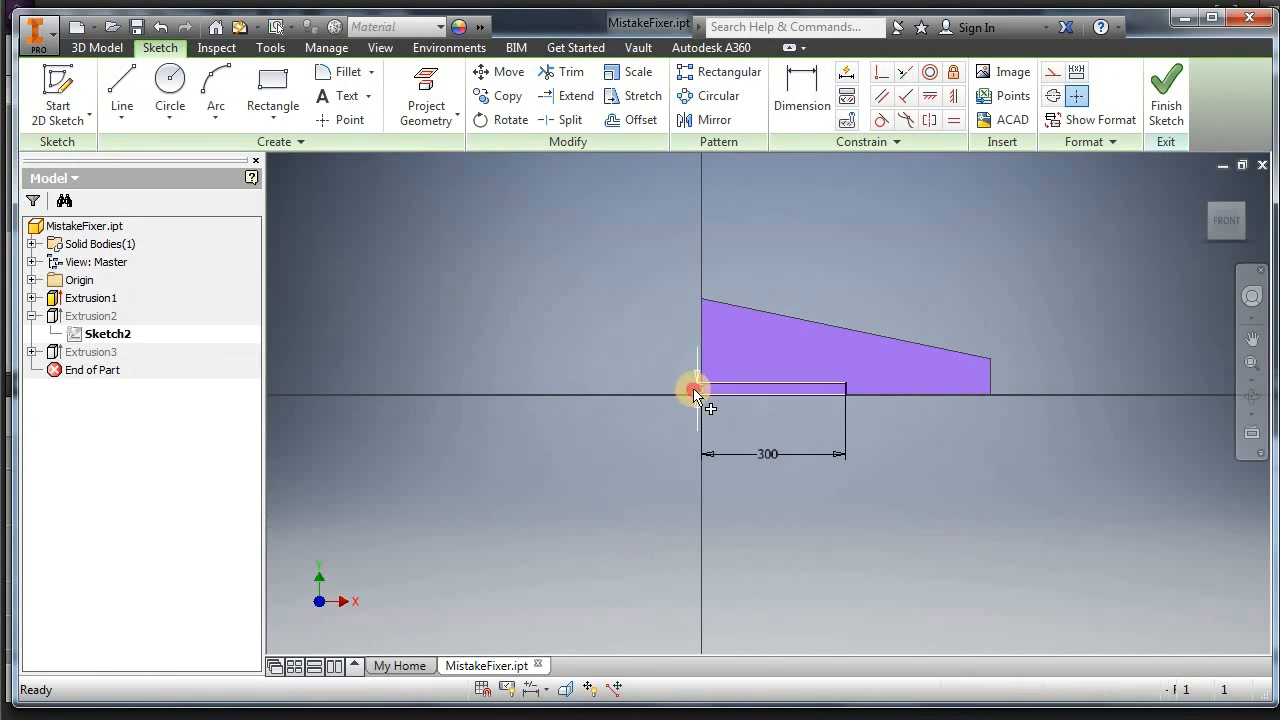
{"action": "double_click", "coordinate": [697, 395]}
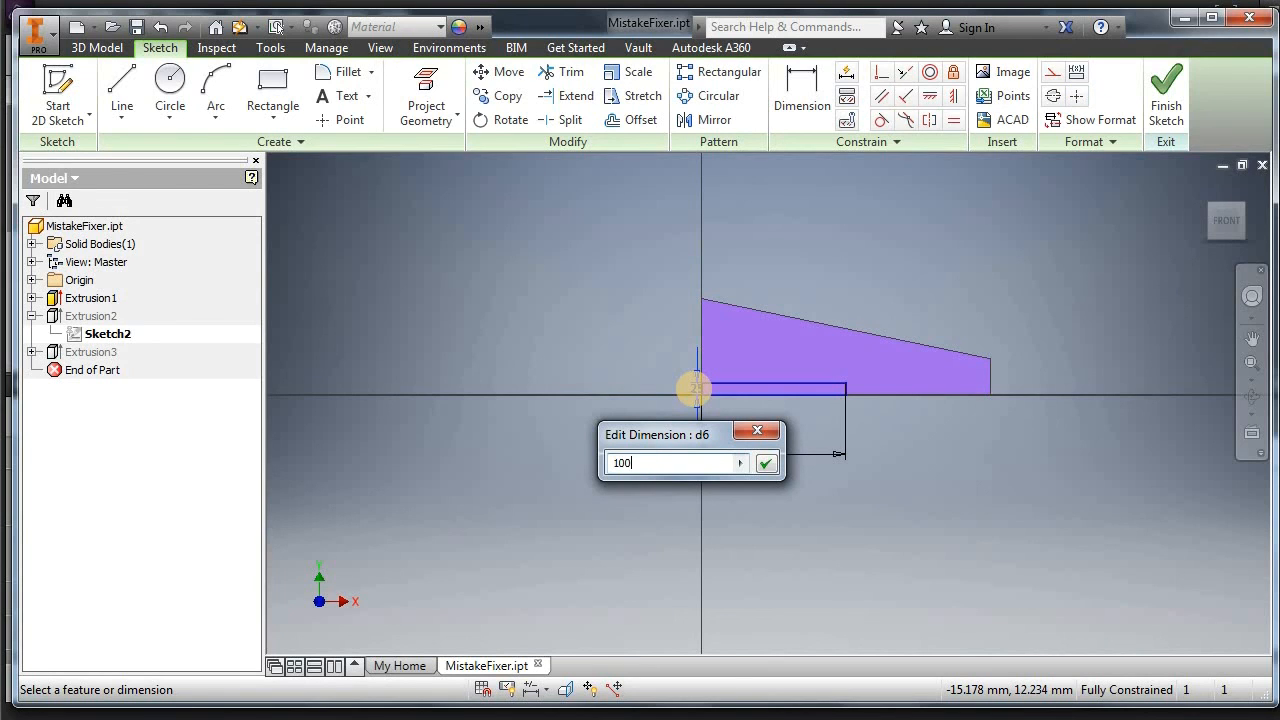
{"action": "key", "text": "Return"}
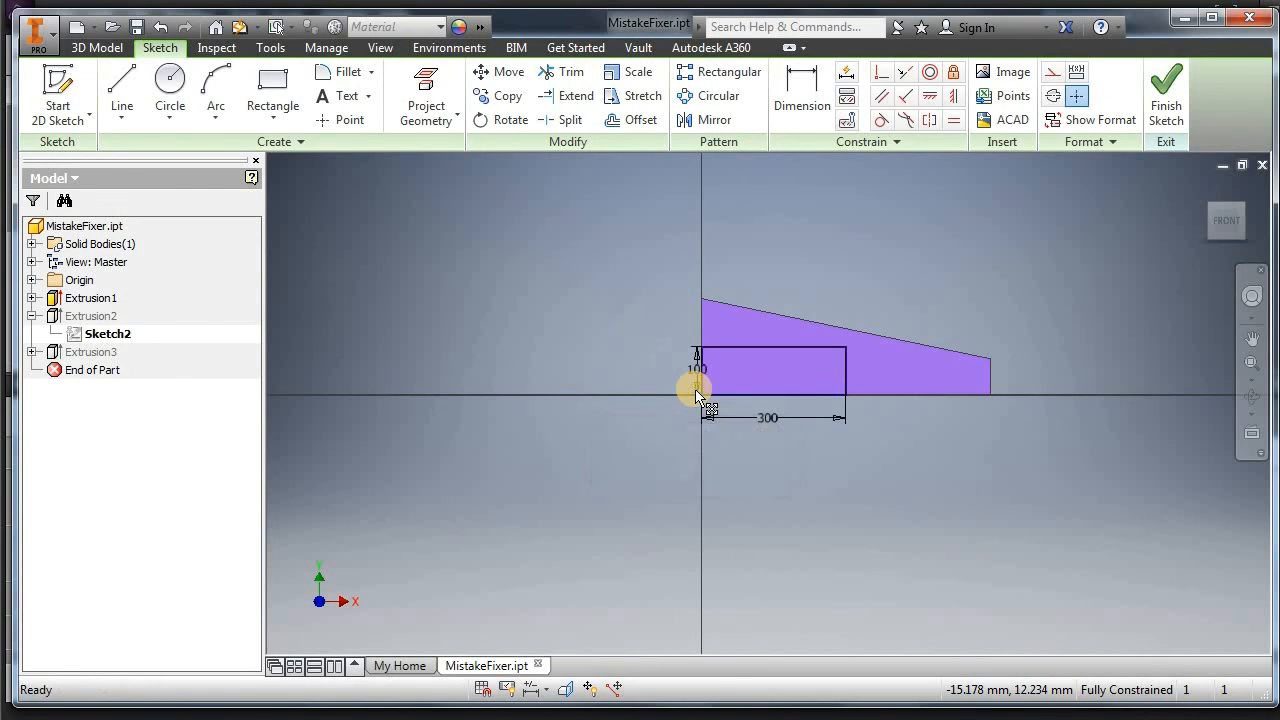
{"action": "left_click", "coordinate": [1168, 106]}
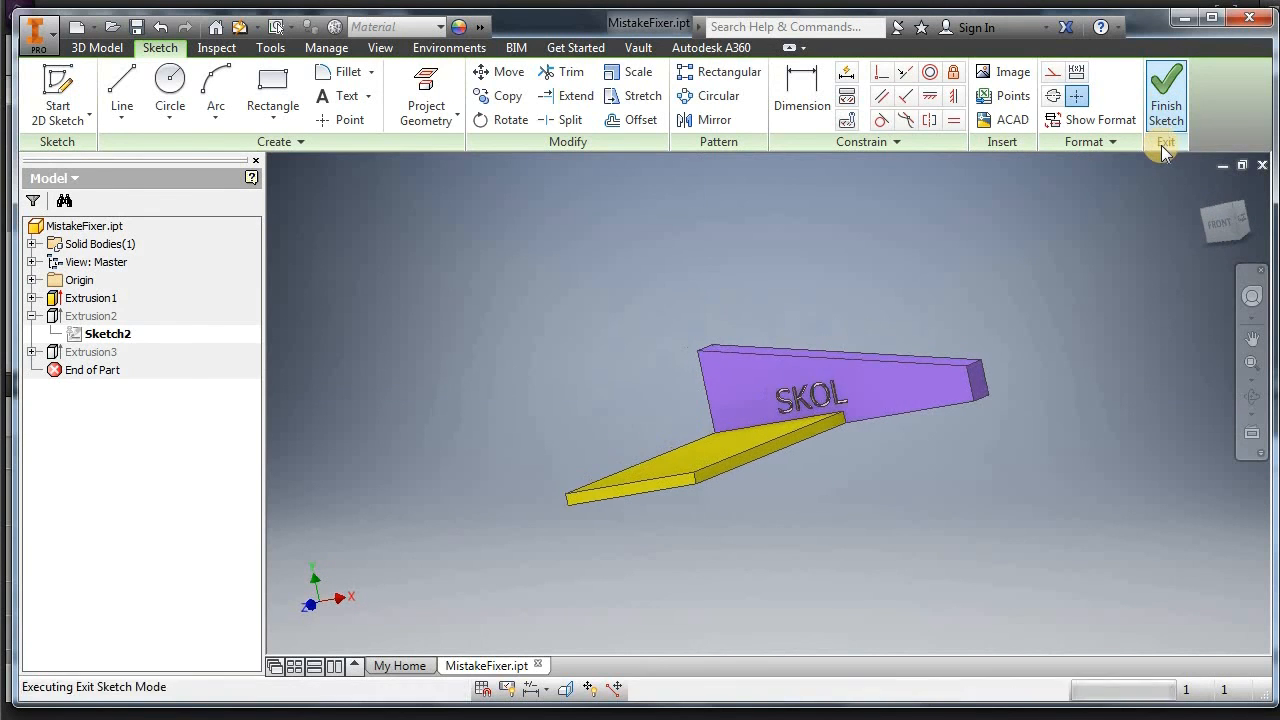
{"action": "mouse_move", "coordinate": [1226, 230]}
{"action": "left_mouse_down"}
{"action": "mouse_move", "coordinate": [1123, 263]}
{"action": "mouse_move", "coordinate": [1242, 215]}
{"action": "mouse_move", "coordinate": [1265, 222]}
{"action": "mouse_move", "coordinate": [1154, 240]}
{"action": "mouse_move", "coordinate": [1145, 255]}
{"action": "left_mouse_up"}
- Reopen the purple wedge's sketch, set its tall vertical side to 2000 mm and finish the sketch
{"action": "right_click", "coordinate": [91, 299]}
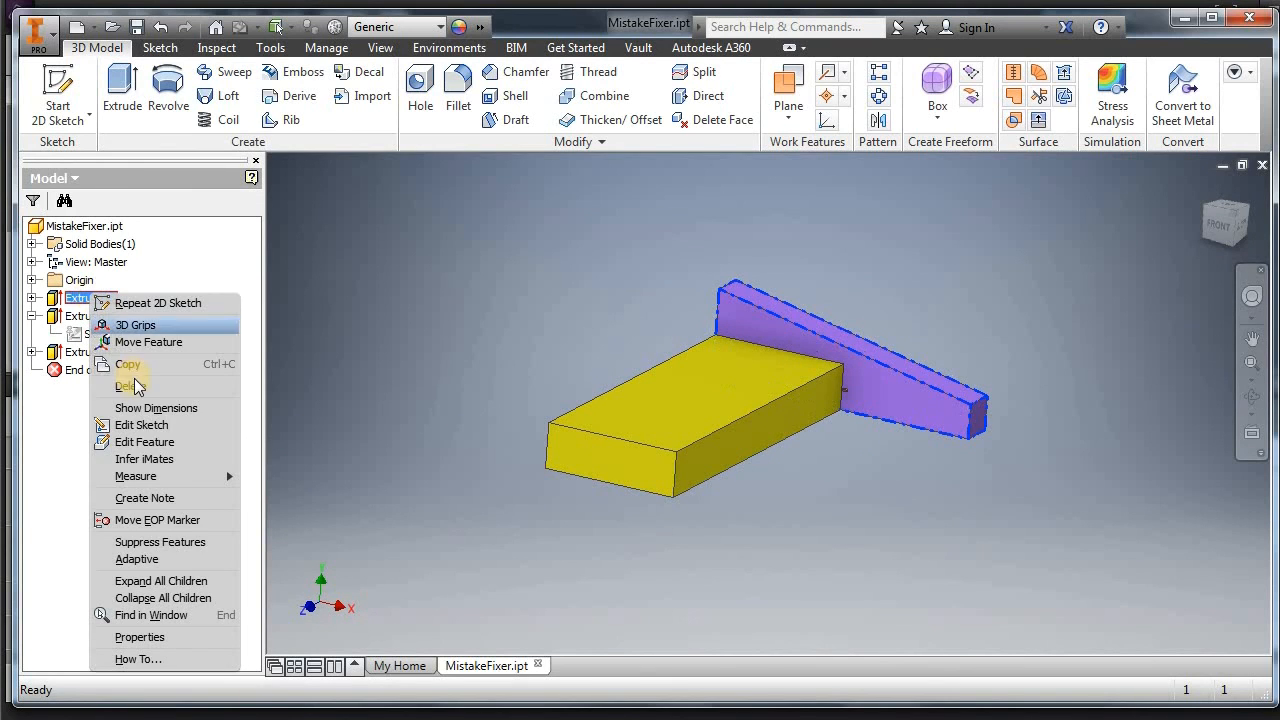
{"action": "left_click", "coordinate": [150, 425]}
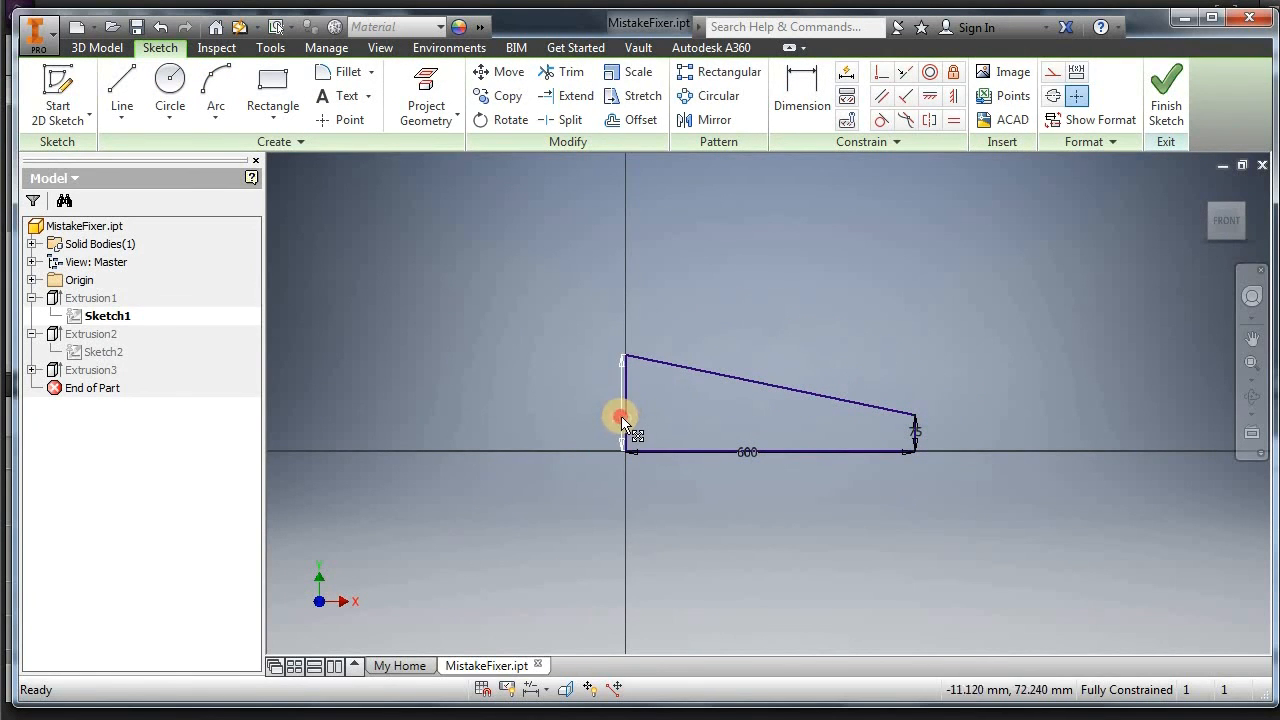
{"action": "double_click", "coordinate": [620, 418]}
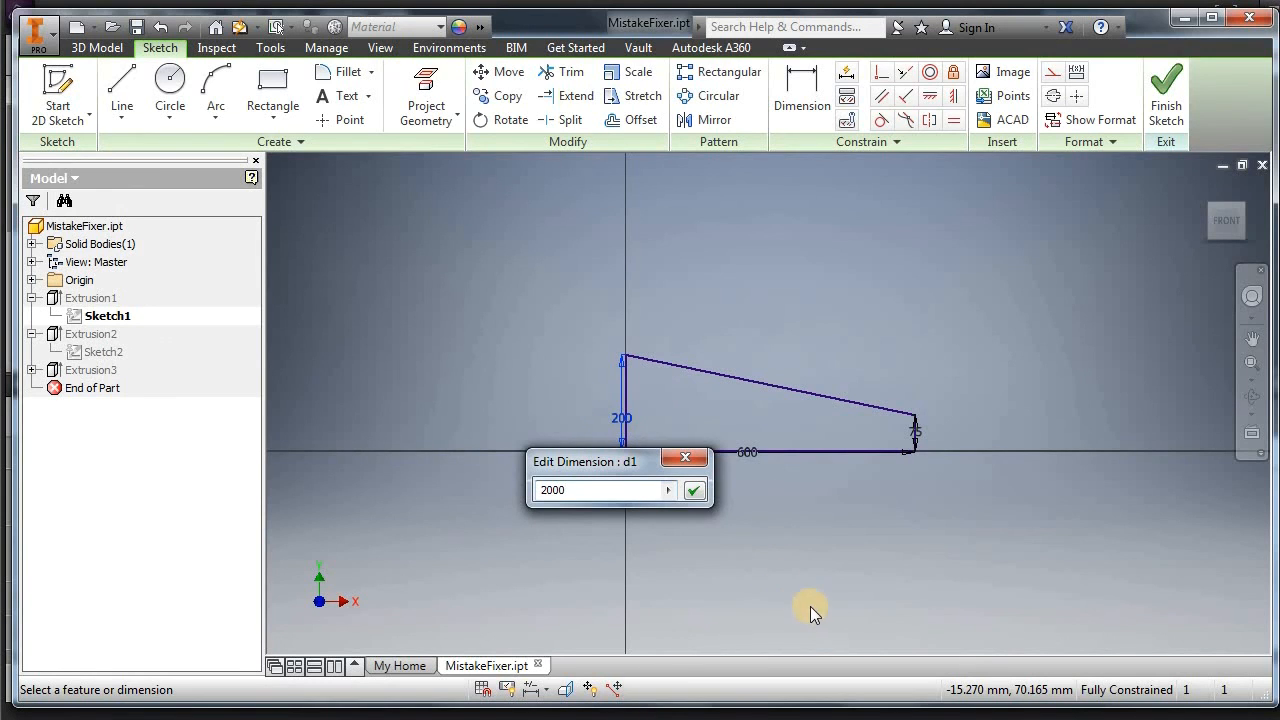
{"action": "left_click", "coordinate": [695, 491]}
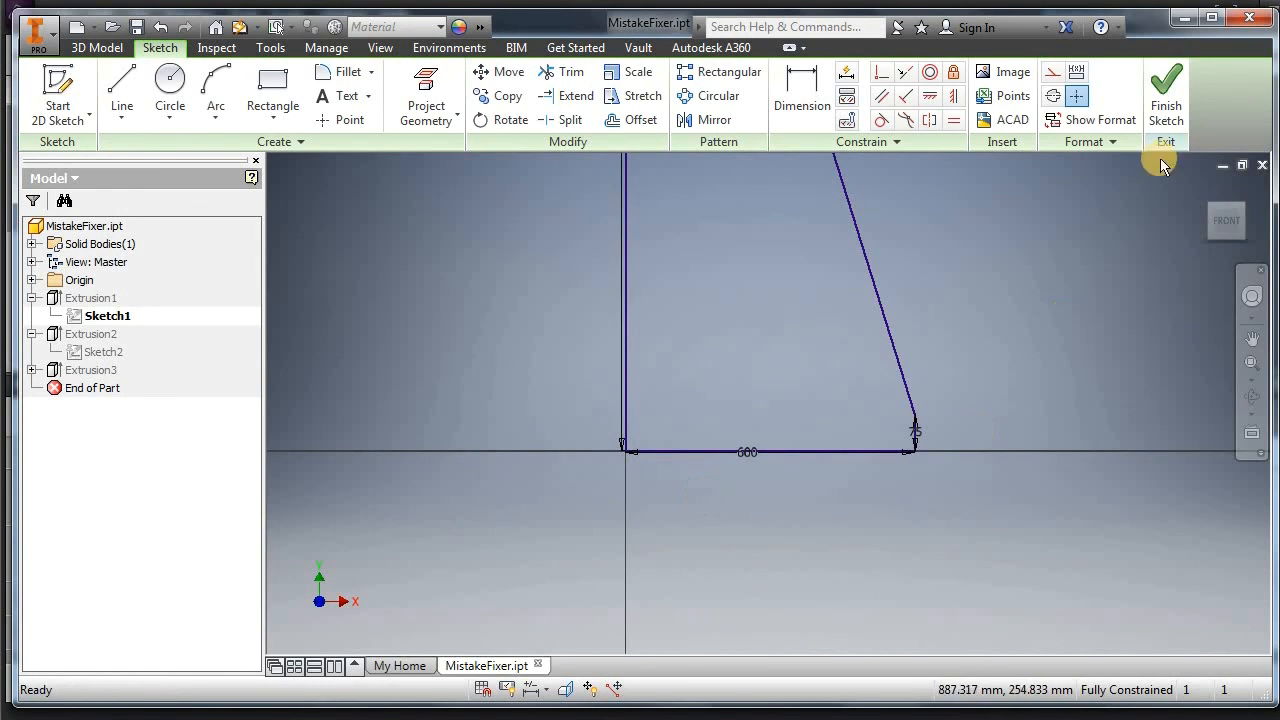
{"action": "left_click", "coordinate": [1166, 100]}
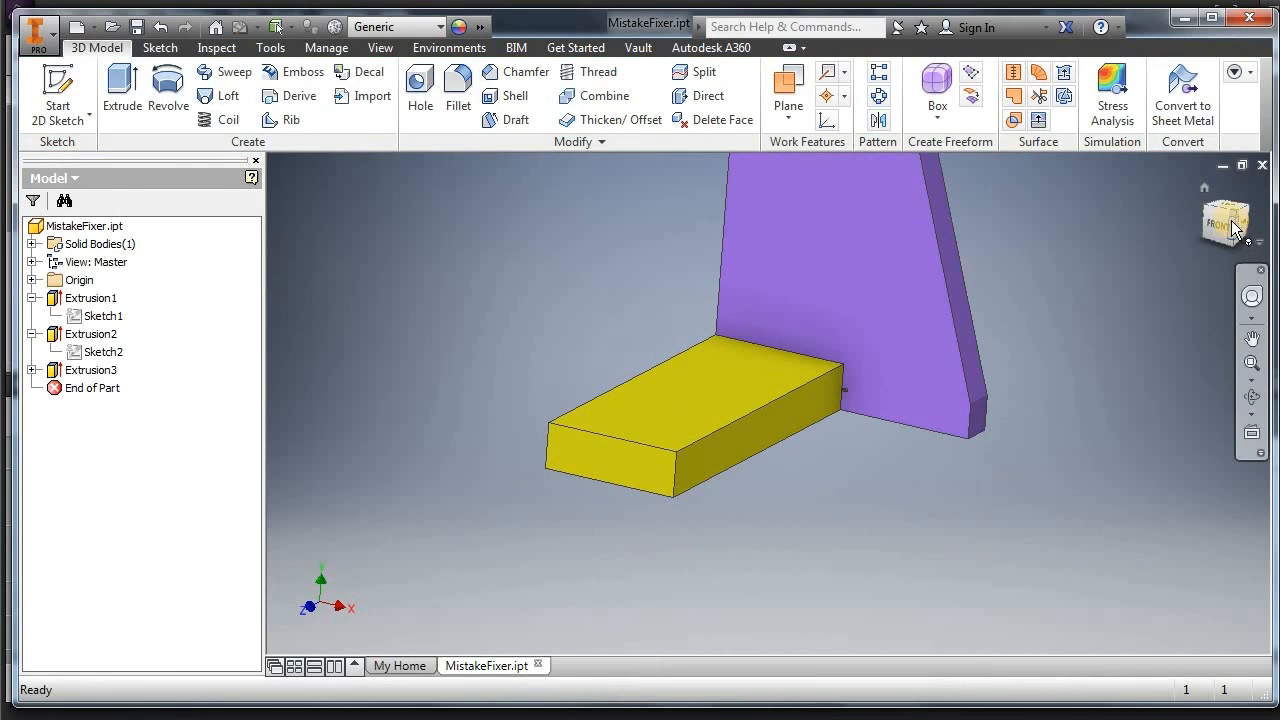
{"action": "left_click", "coordinate": [1229, 227]}
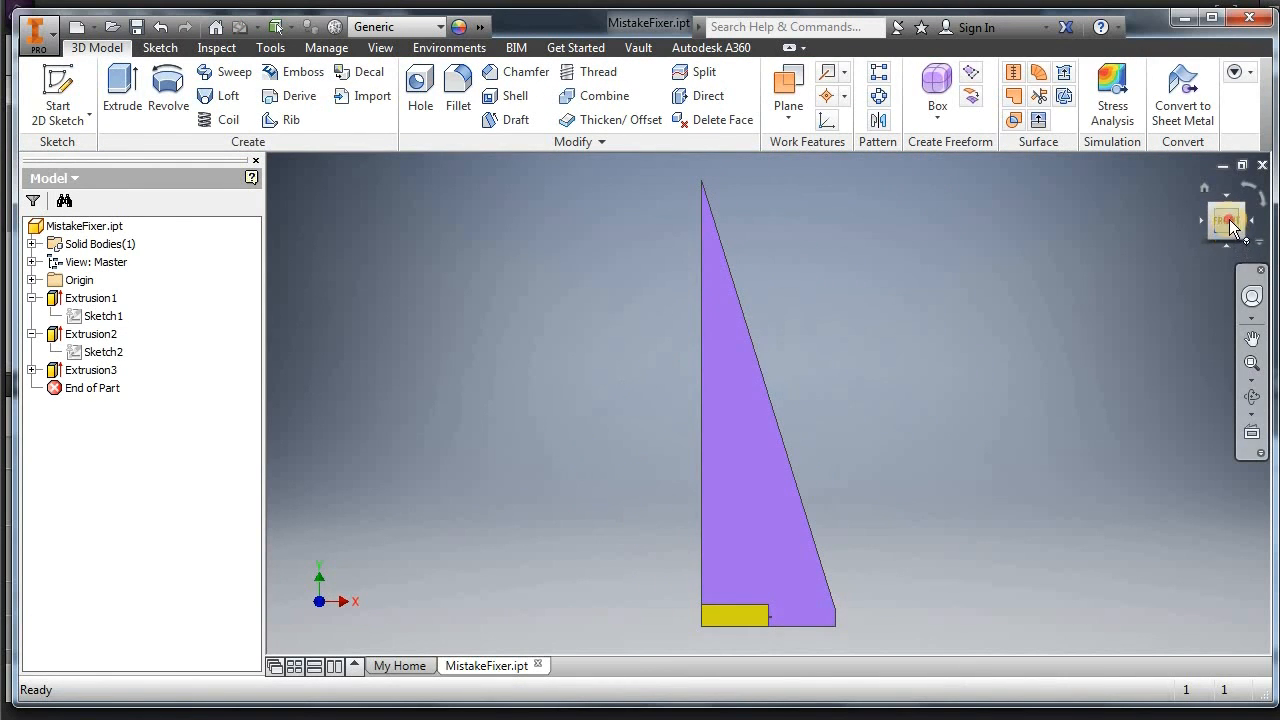
{"action": "left_click_drag", "start_coordinate": [1229, 220], "coordinate": [1146, 244]}
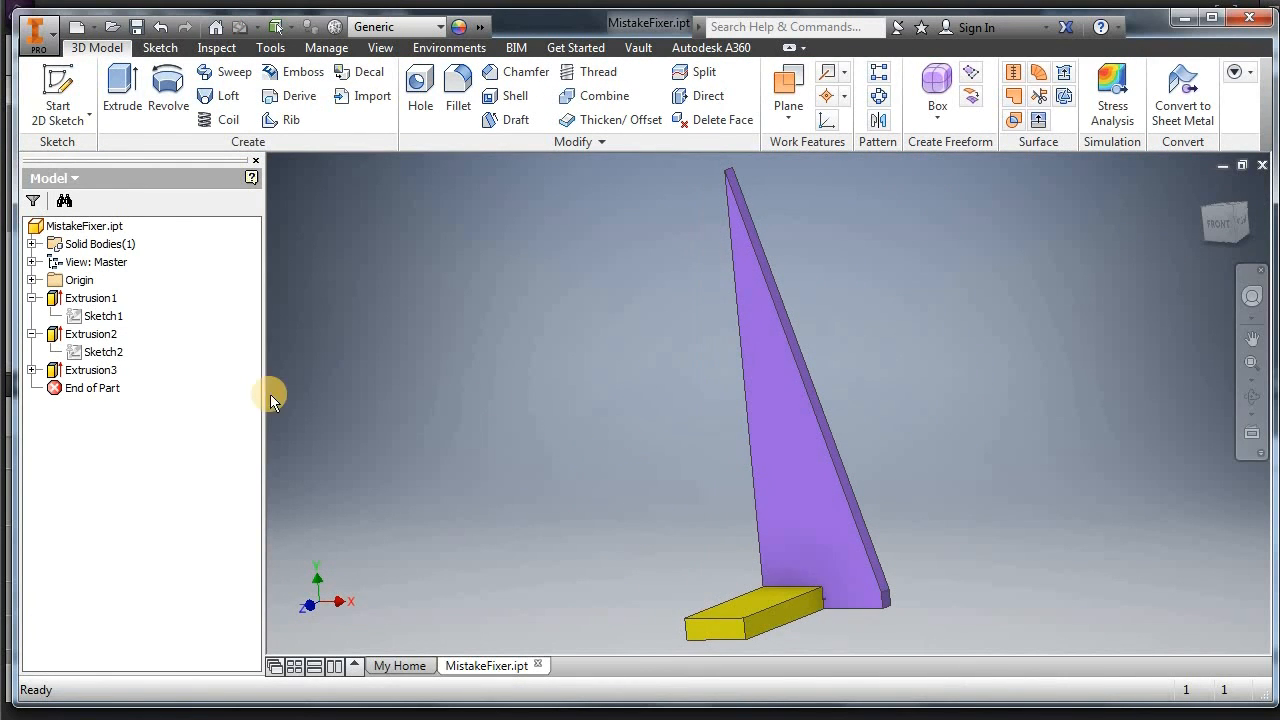
{"action": "left_click", "coordinate": [32, 334]}
{"action": "left_click", "coordinate": [32, 298]}
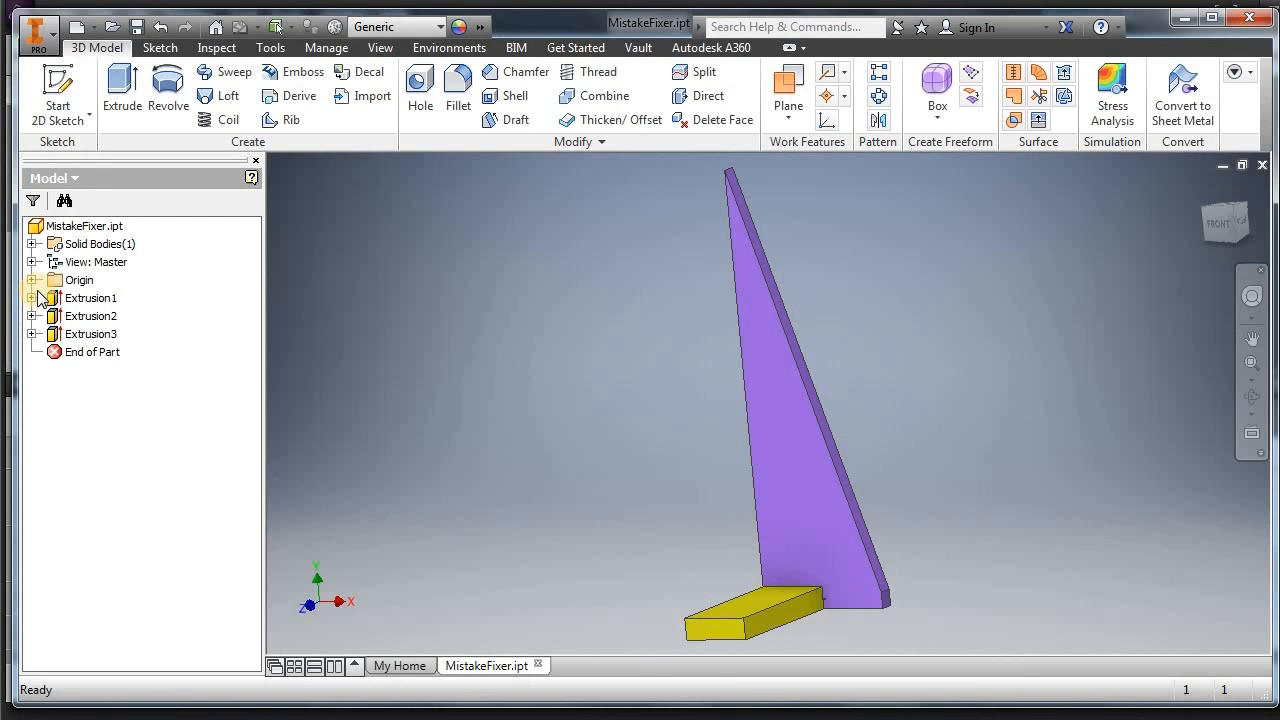